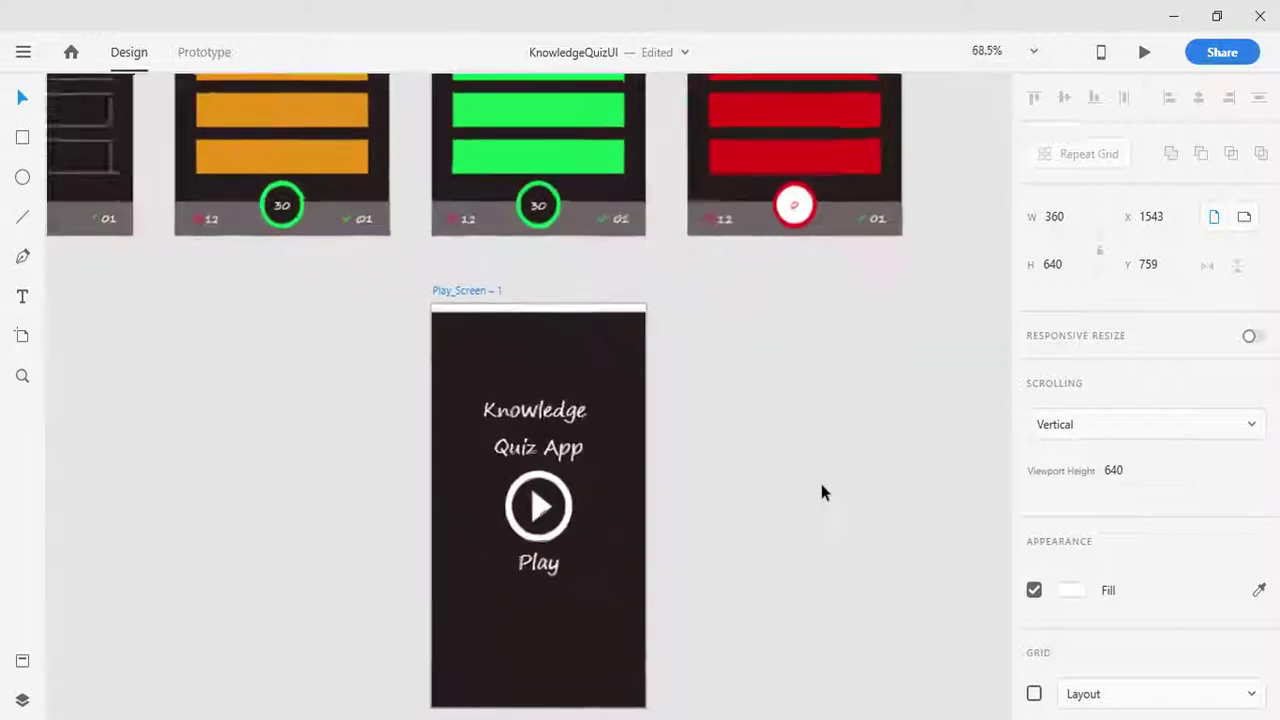
- Delete the Knowledge Quiz App title from the Play_Screen – 1 artboard
{"action": "left_click_drag", "start_coordinate": [786, 520], "coordinate": [782, 458]}
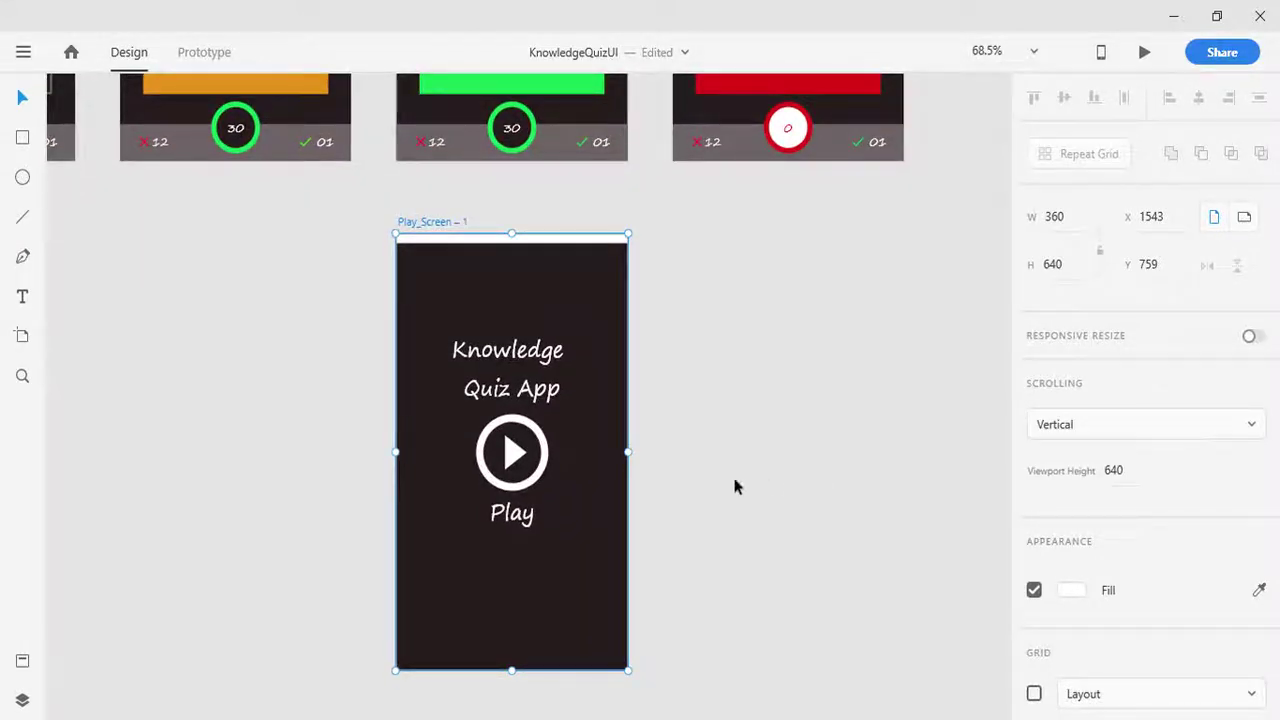
{"action": "left_click", "coordinate": [687, 425]}
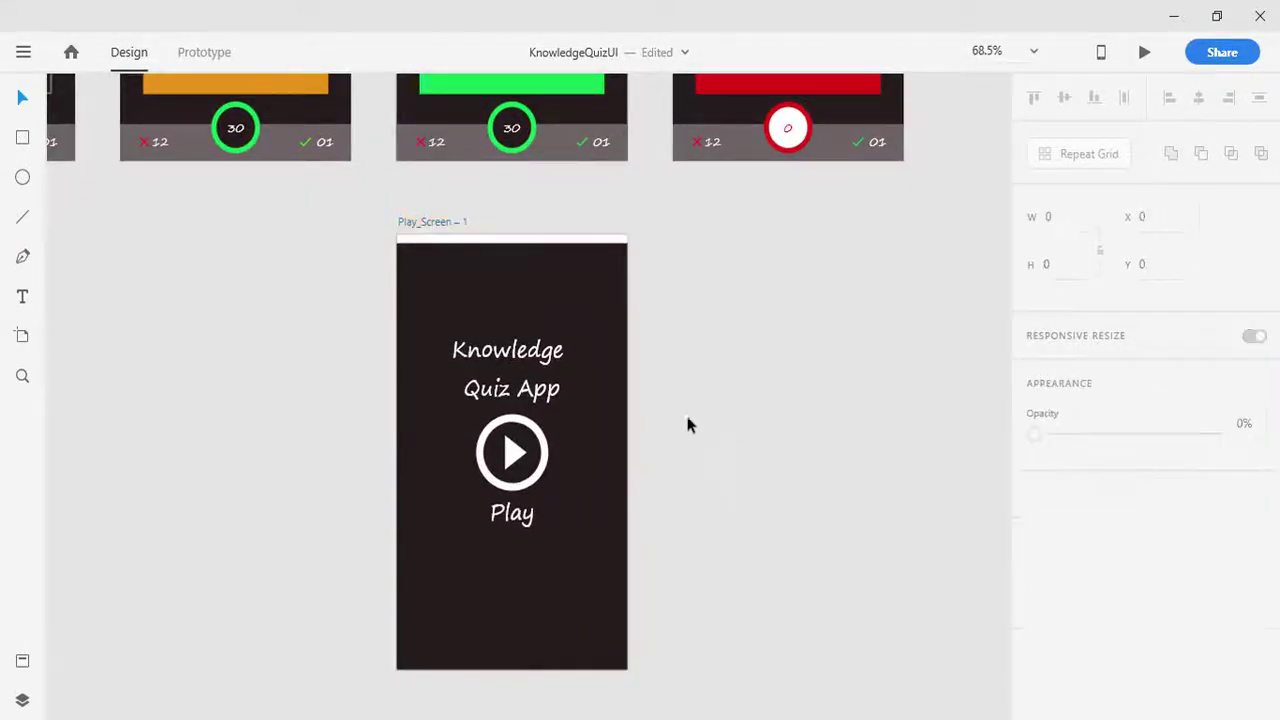
{"action": "left_click", "coordinate": [514, 357]}
{"action": "key", "text": "Delete"}
- Delete the circular play icon and move the Play text to the artboard's upper-right corner
{"action": "left_click", "coordinate": [508, 434]}
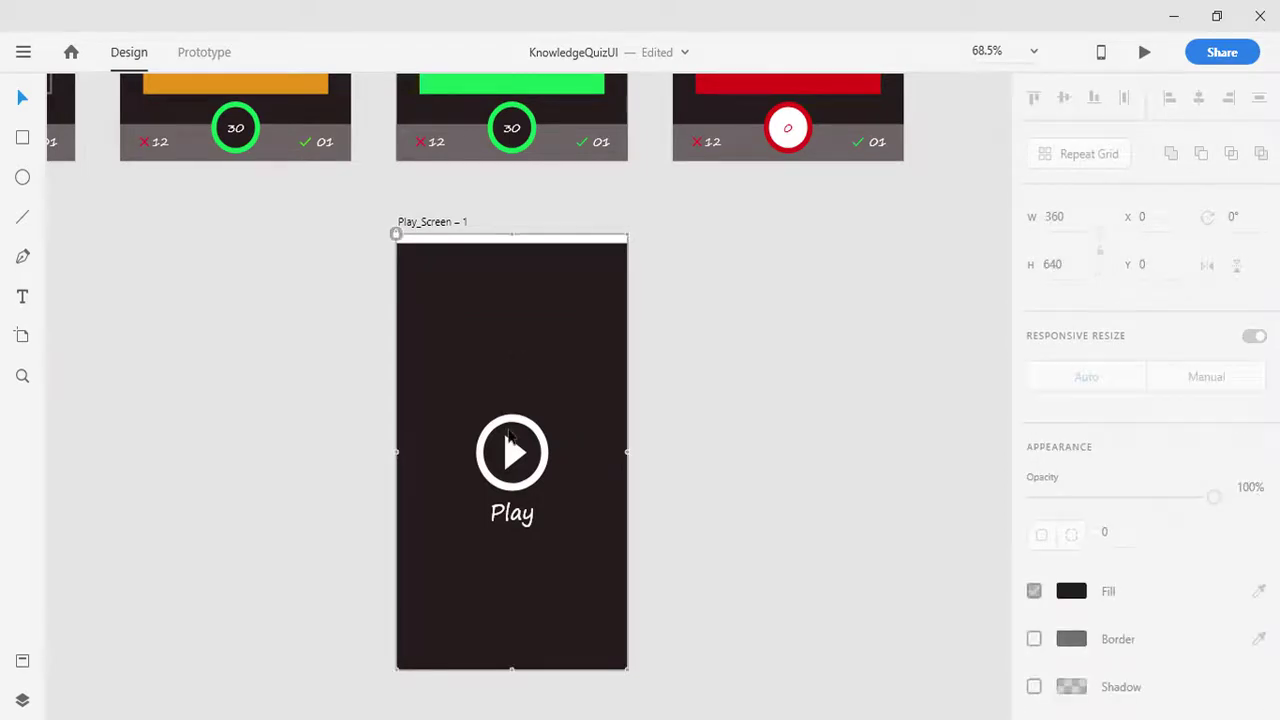
{"action": "left_click", "coordinate": [886, 520]}
{"action": "left_click", "coordinate": [540, 452]}
{"action": "left_click", "coordinate": [522, 456]}
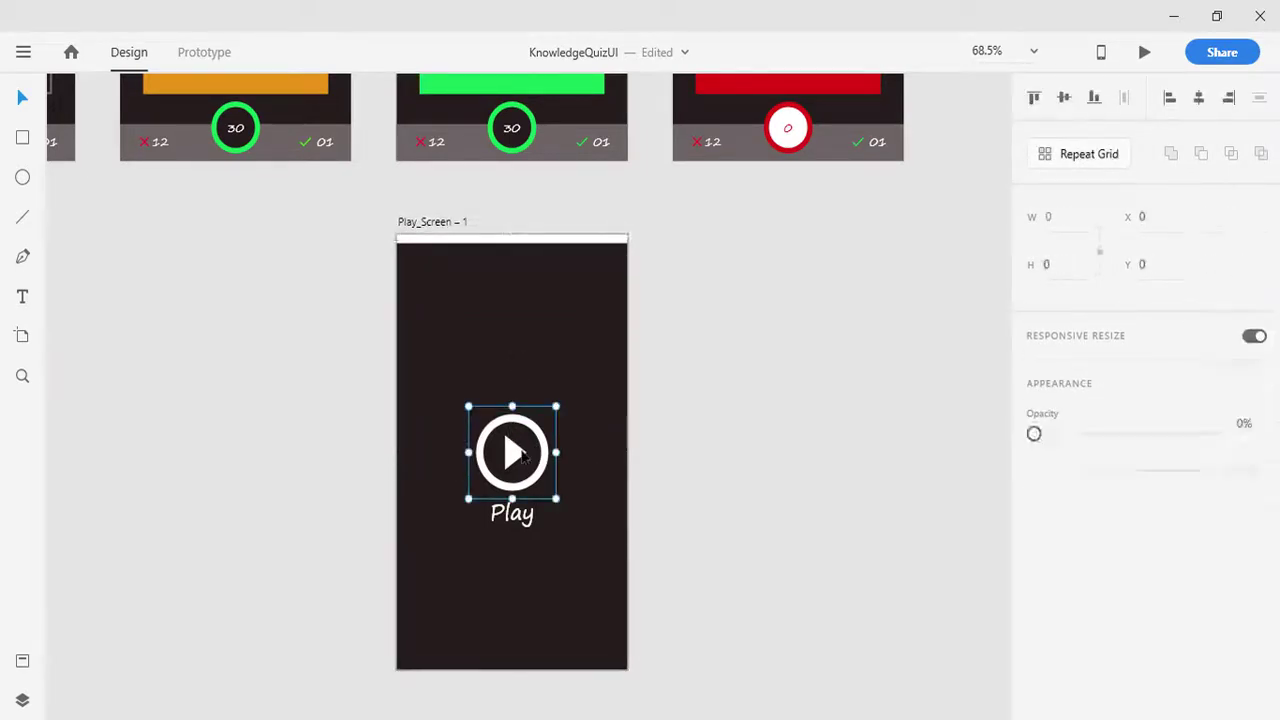
{"action": "key", "text": "Delete"}
{"action": "left_click", "coordinate": [511, 515]}
{"action": "left_click_drag", "start_coordinate": [511, 515], "coordinate": [590, 278]}
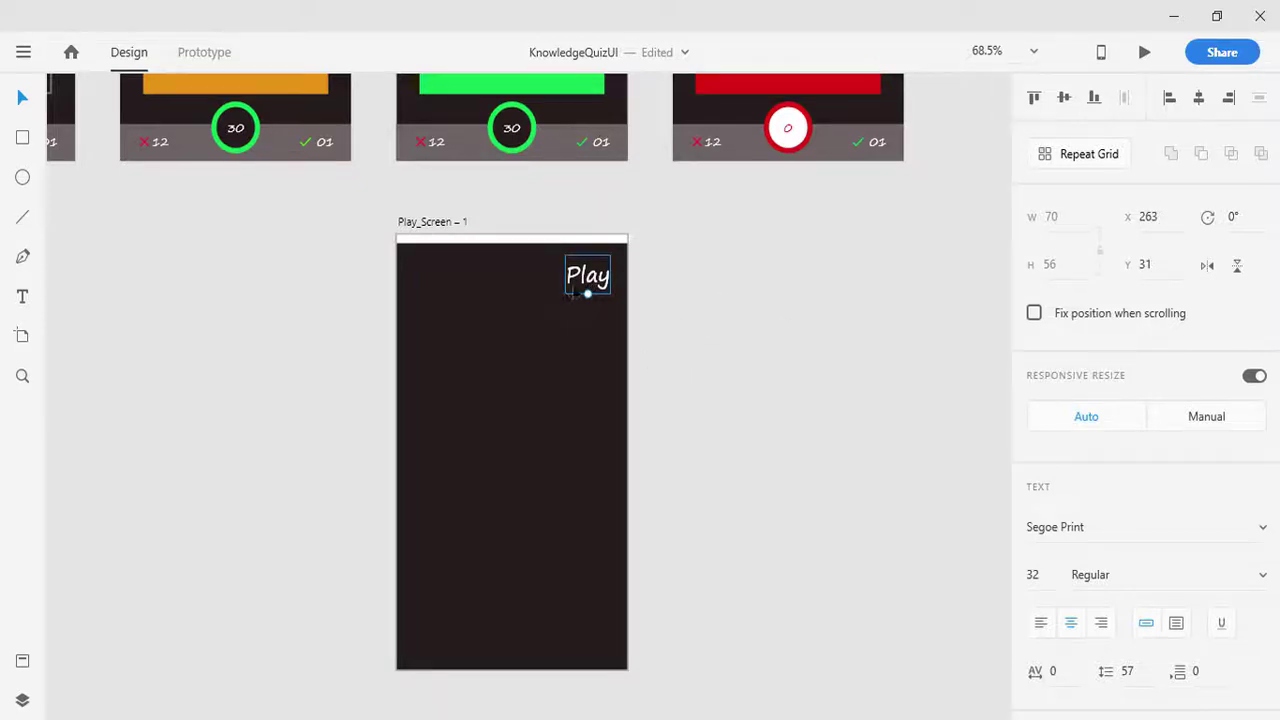
- Draw a white square about 271 by 271 on the artboard and centre it horizontally and vertically
{"action": "left_click", "coordinate": [22, 138]}
{"action": "left_click_drag", "start_coordinate": [431, 354], "coordinate": [604, 535]}
{"action": "key", "text": "Escape"}
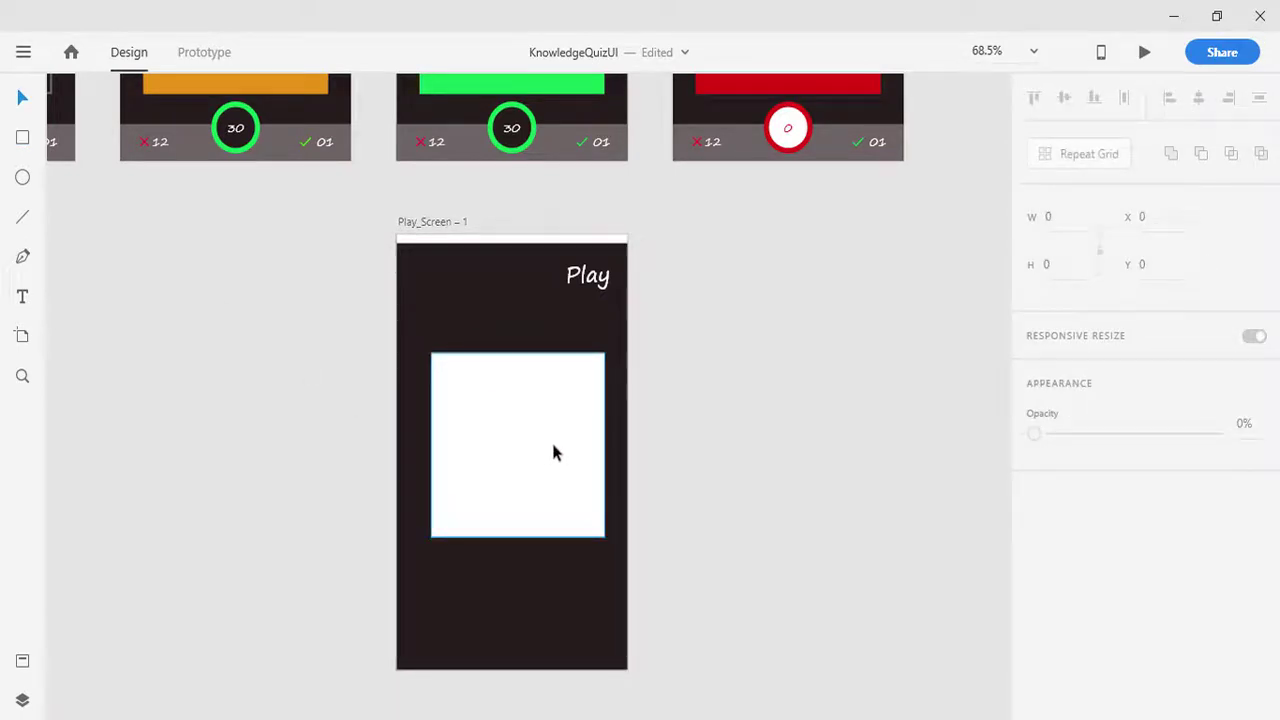
{"action": "left_click", "coordinate": [518, 428]}
{"action": "left_click_drag", "start_coordinate": [518, 428], "coordinate": [530, 455]}
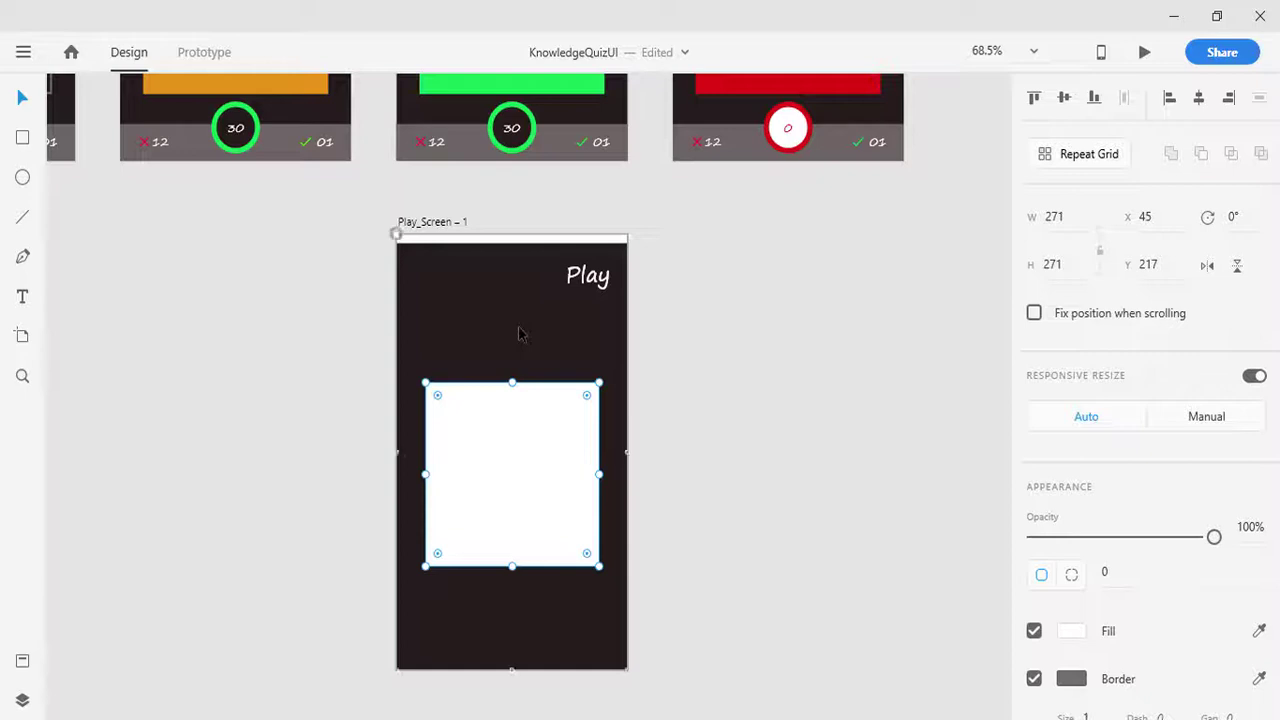
{"action": "left_click", "coordinate": [1064, 97]}
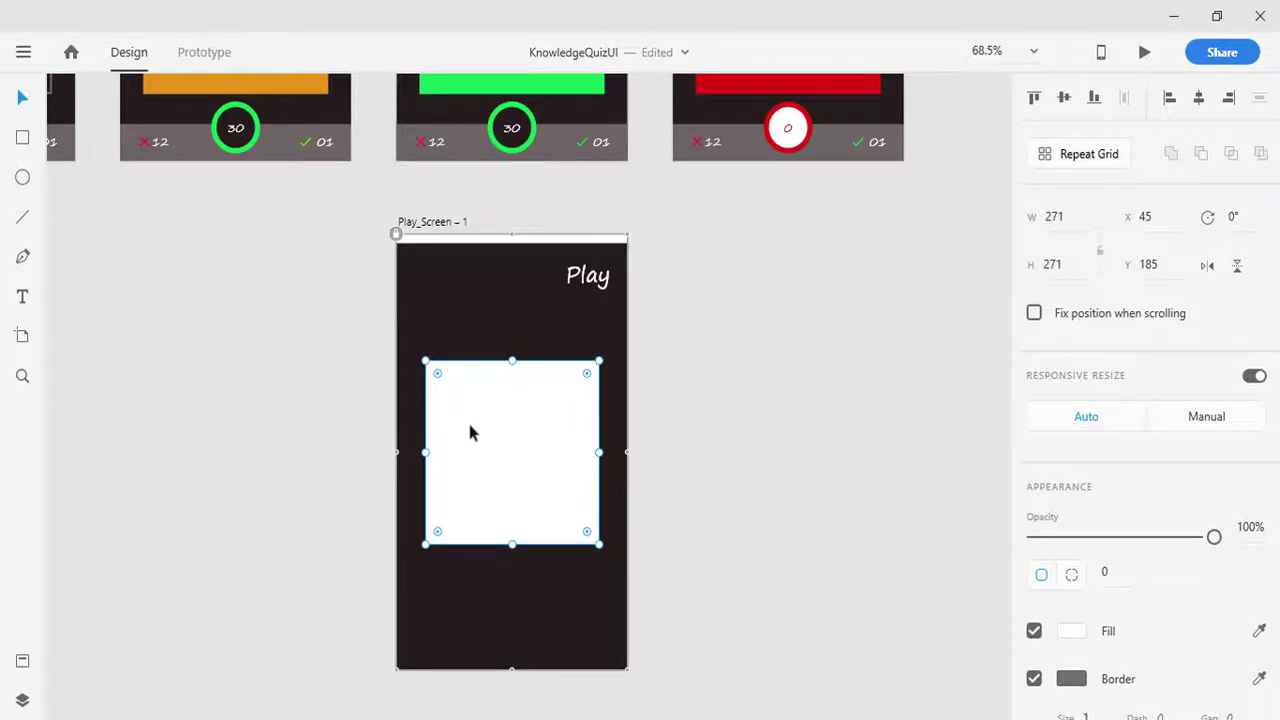
{"action": "left_click", "coordinate": [645, 427]}
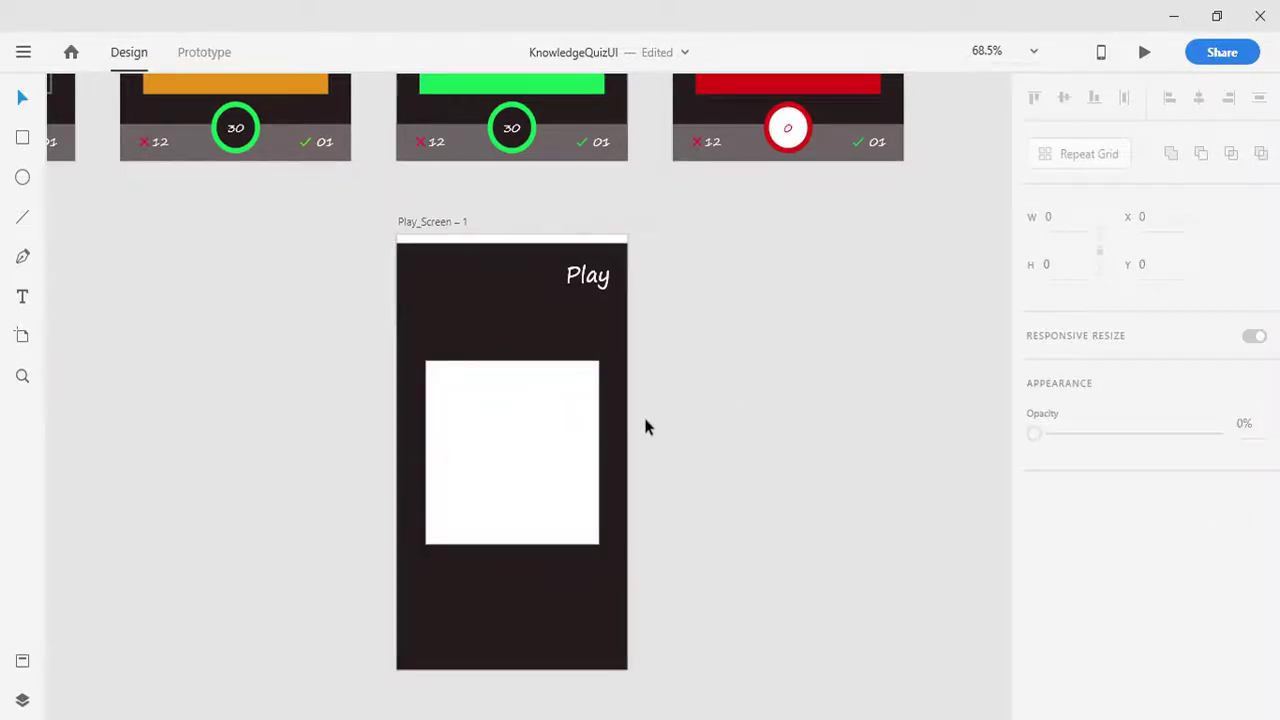
- Draw a rectangle about 82 by 37 and place it in the lower-left corner of the white square
{"action": "left_click", "coordinate": [526, 470]}
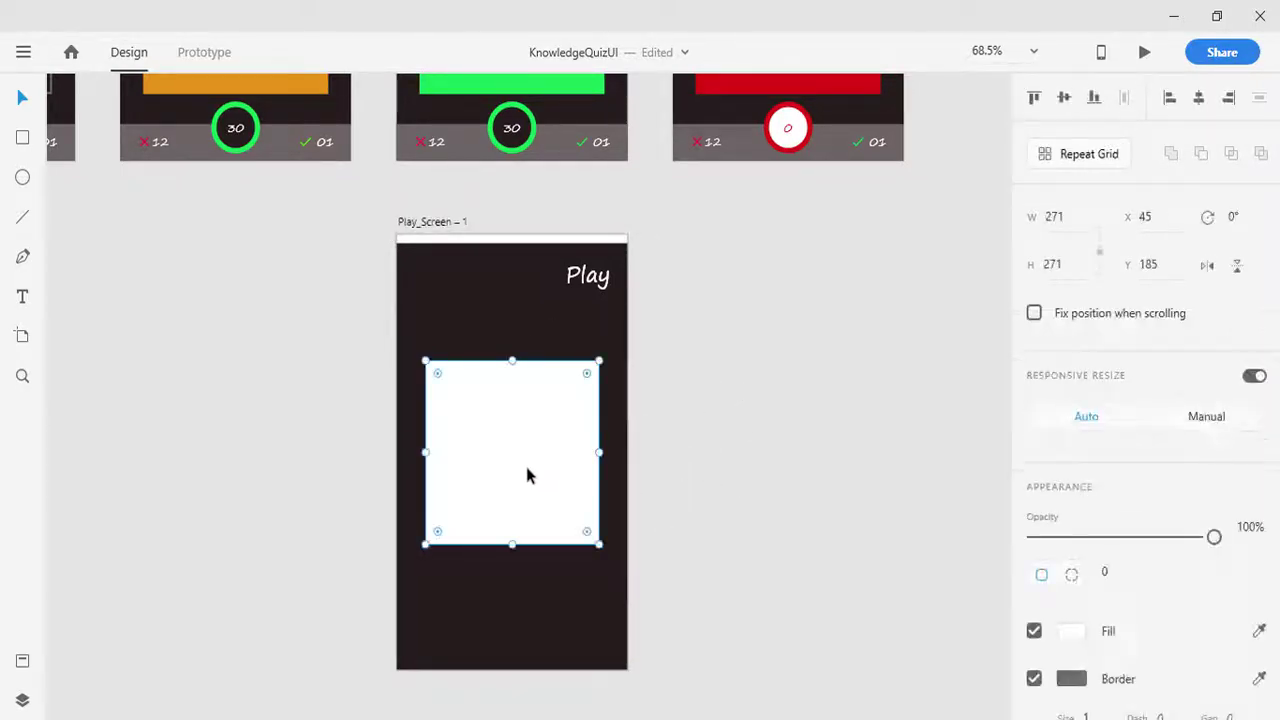
{"action": "left_click", "coordinate": [22, 137]}
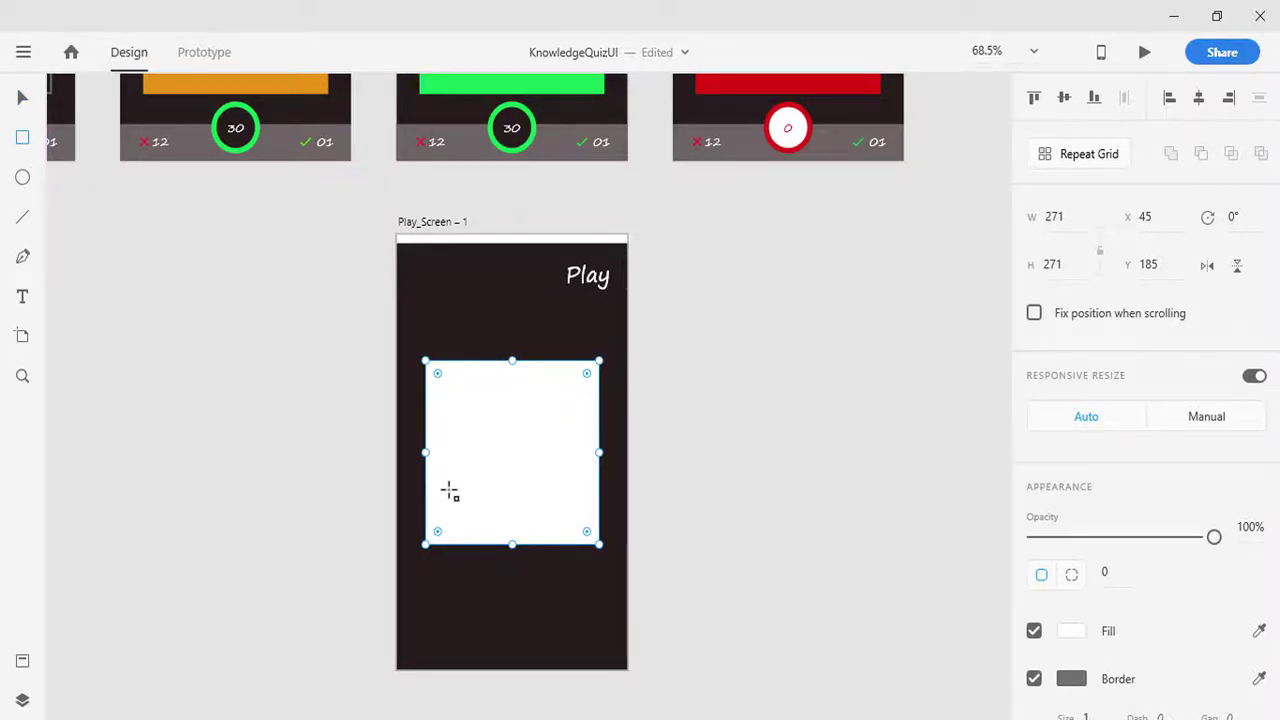
{"action": "mouse_move", "coordinate": [450, 491]}
{"action": "left_mouse_down"}
{"action": "mouse_move", "coordinate": [473, 514]}
{"action": "mouse_move", "coordinate": [509, 503]}
{"action": "left_mouse_up"}
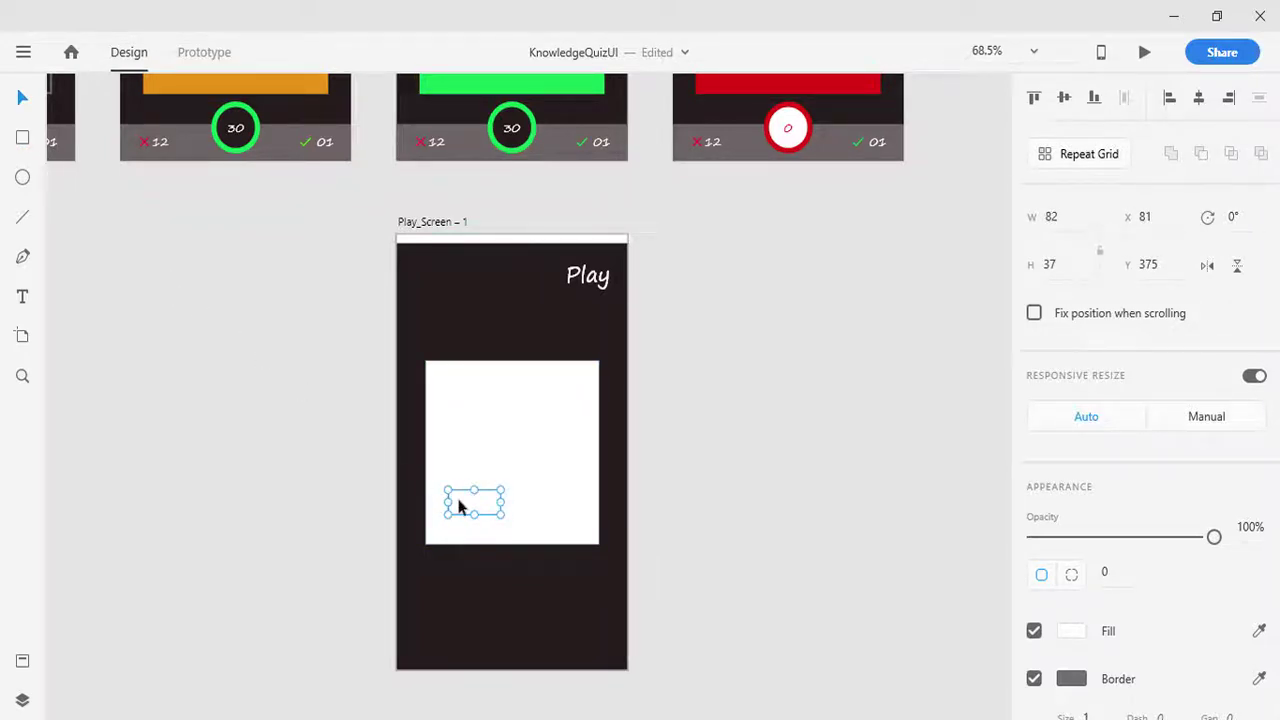
{"action": "left_click_drag", "start_coordinate": [452, 504], "coordinate": [455, 515]}
- Fill the small rectangle with the orange sampled from the answer bar on the artboard above
{"action": "scroll", "coordinate": [1085, 680], "scroll_direction": "down", "scroll_amount": 3}
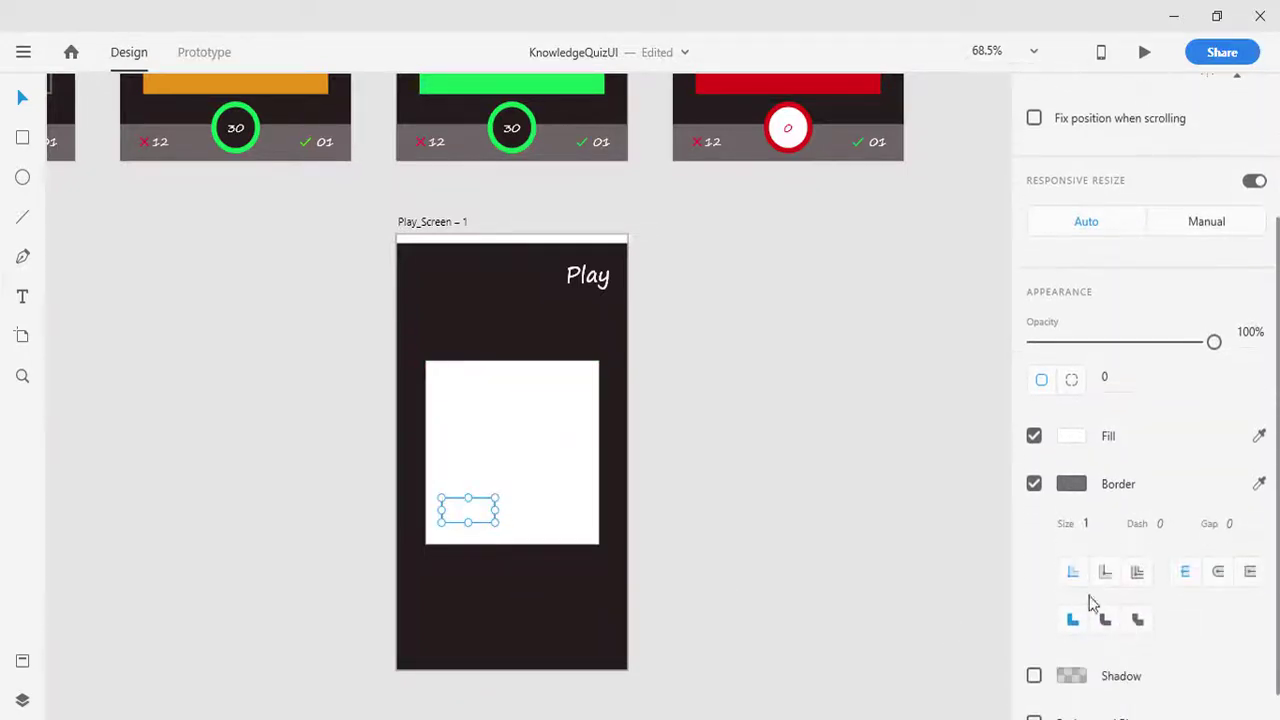
{"action": "left_click", "coordinate": [1068, 446]}
{"action": "left_click_drag", "start_coordinate": [977, 452], "coordinate": [931, 351]}
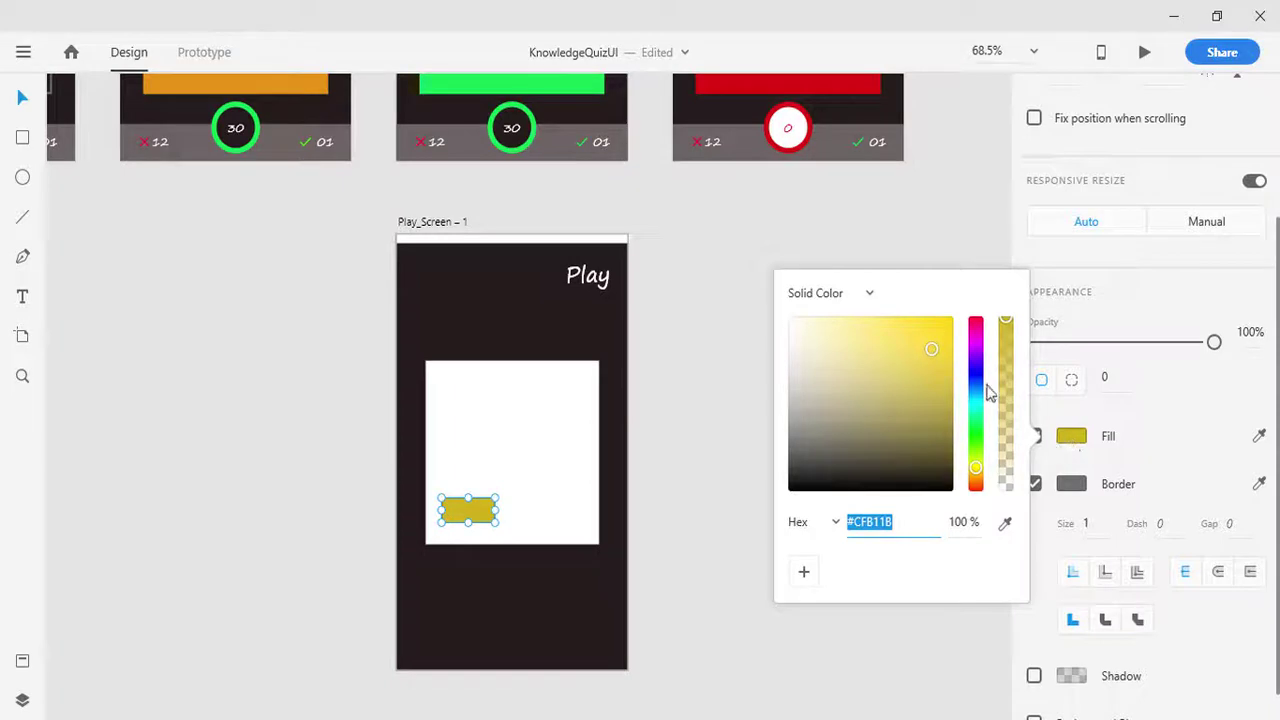
{"action": "left_click", "coordinate": [1259, 436]}
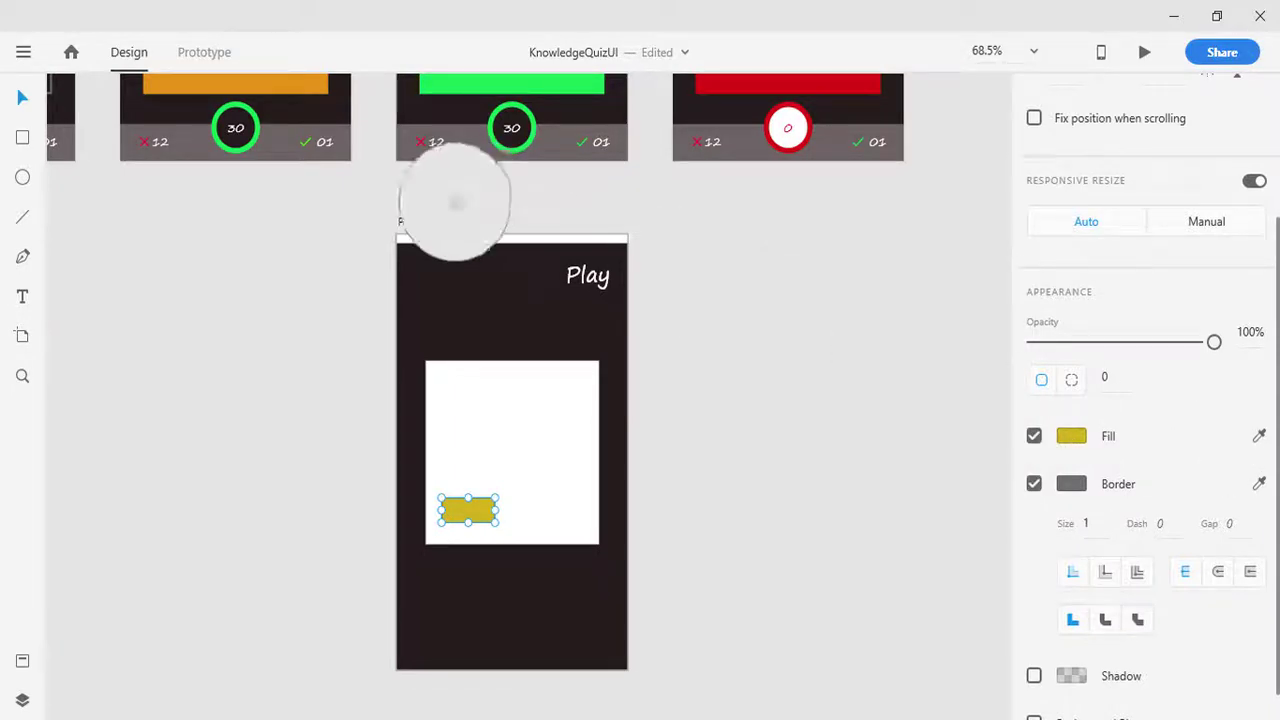
{"action": "left_click", "coordinate": [294, 87]}
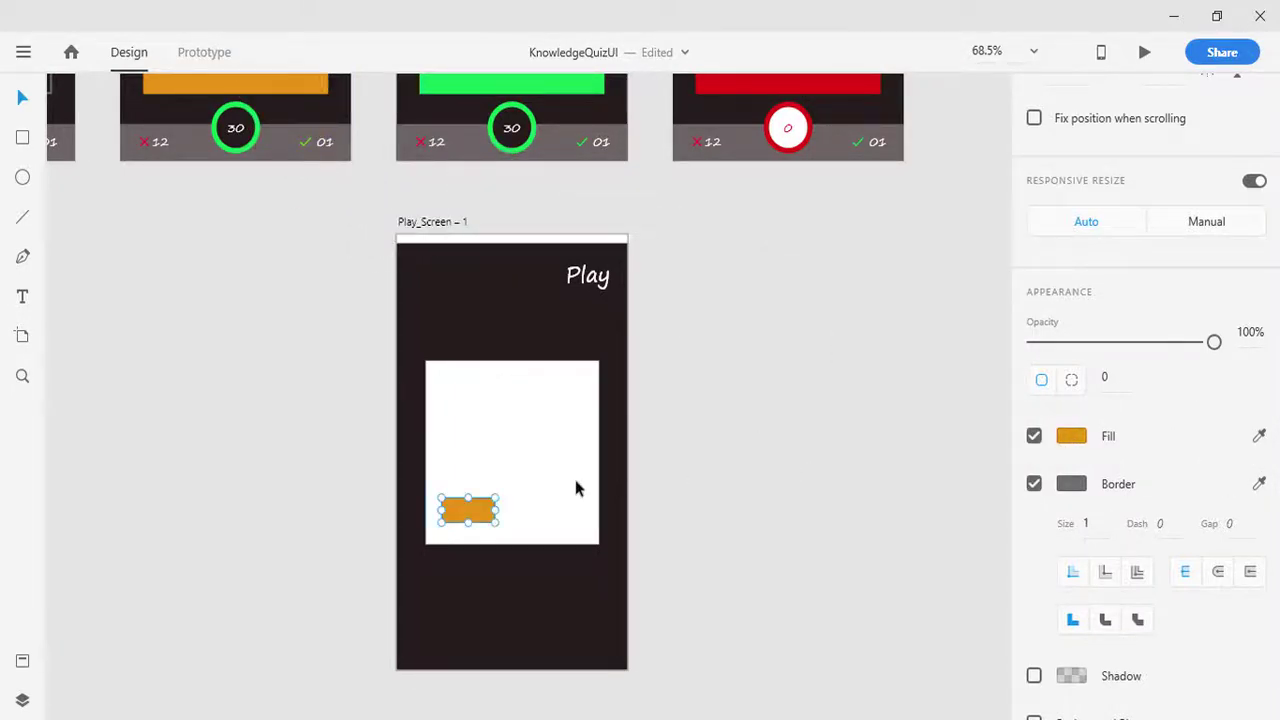
- Enlarge the orange rectangle to about 94 by 42 and place a duplicate beside it in the square's lower-right corner
{"action": "left_click_drag", "start_coordinate": [493, 519], "coordinate": [502, 530]}
{"action": "left_click_drag", "start_coordinate": [474, 514], "coordinate": [557, 504]}
{"action": "left_click", "coordinate": [656, 463]}
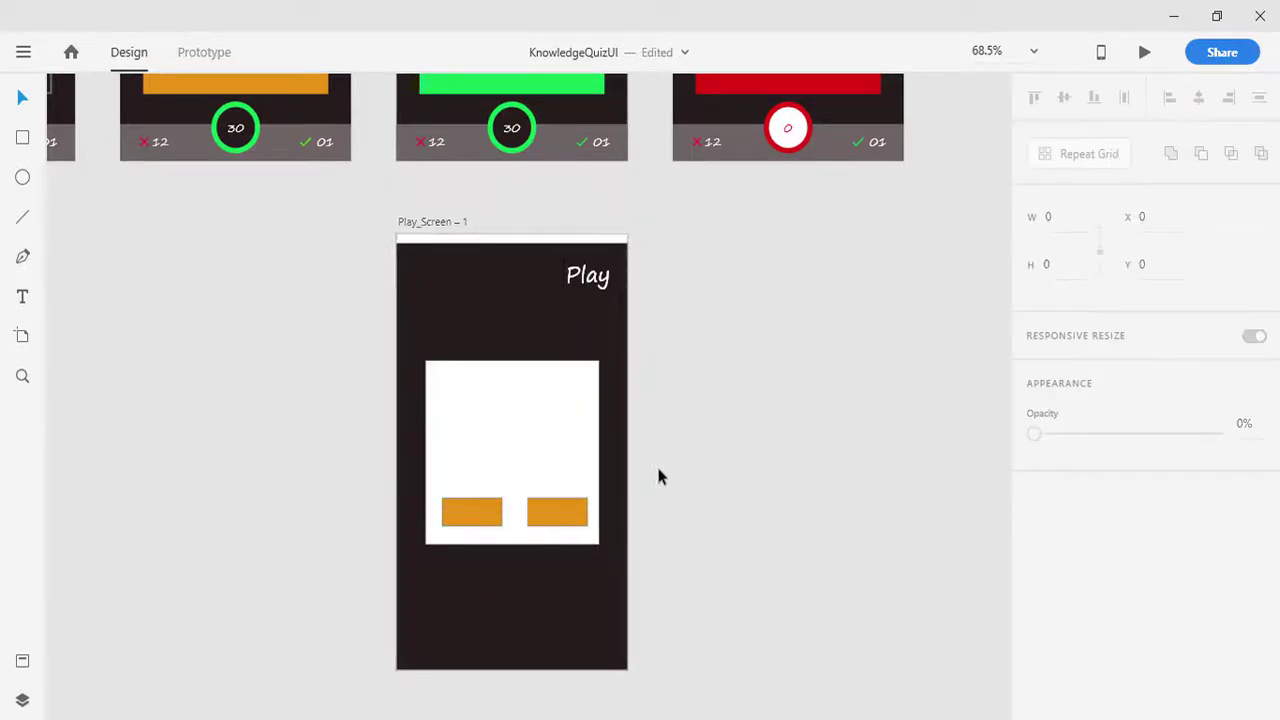
- Remove the border from both orange rectangles
{"action": "left_click", "coordinate": [545, 514]}
{"action": "left_click", "coordinate": [1034, 678]}
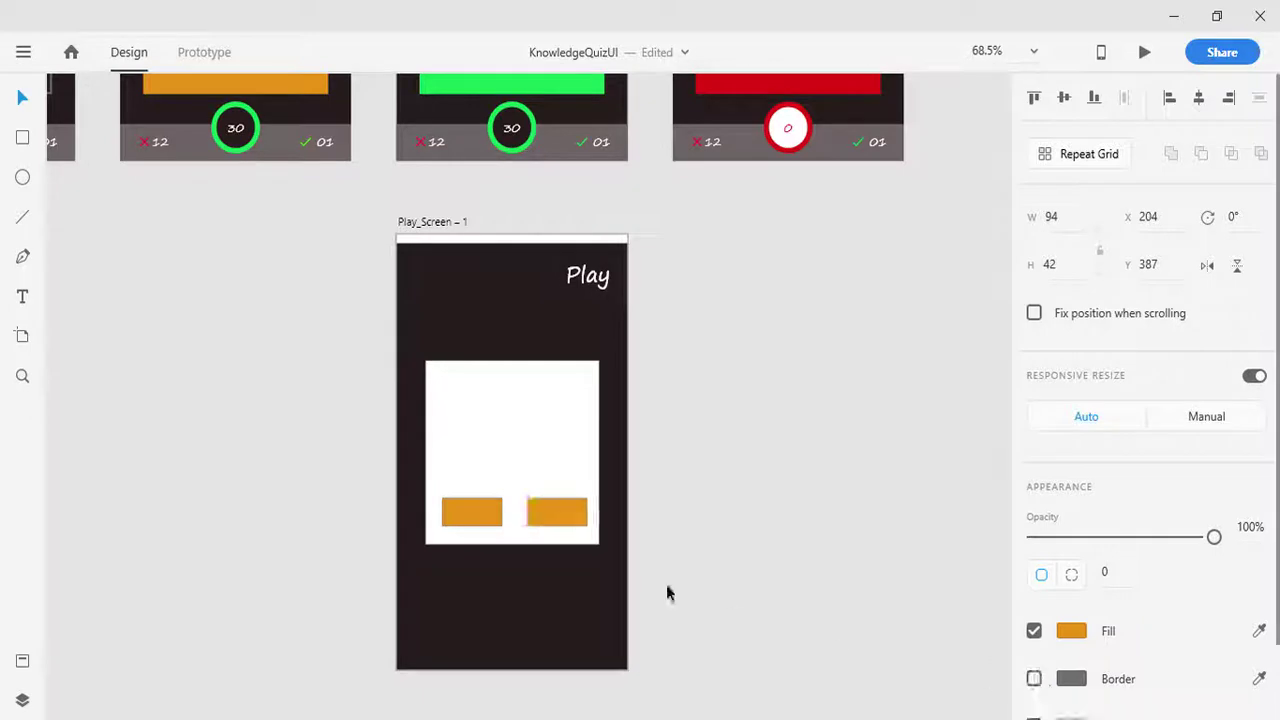
{"action": "left_click", "coordinate": [668, 592]}
{"action": "left_click", "coordinate": [472, 512]}
{"action": "left_click", "coordinate": [1034, 678]}
{"action": "left_click", "coordinate": [890, 605]}
{"action": "left_click_drag", "start_coordinate": [551, 523], "coordinate": [551, 520]}
{"action": "left_click", "coordinate": [731, 441]}
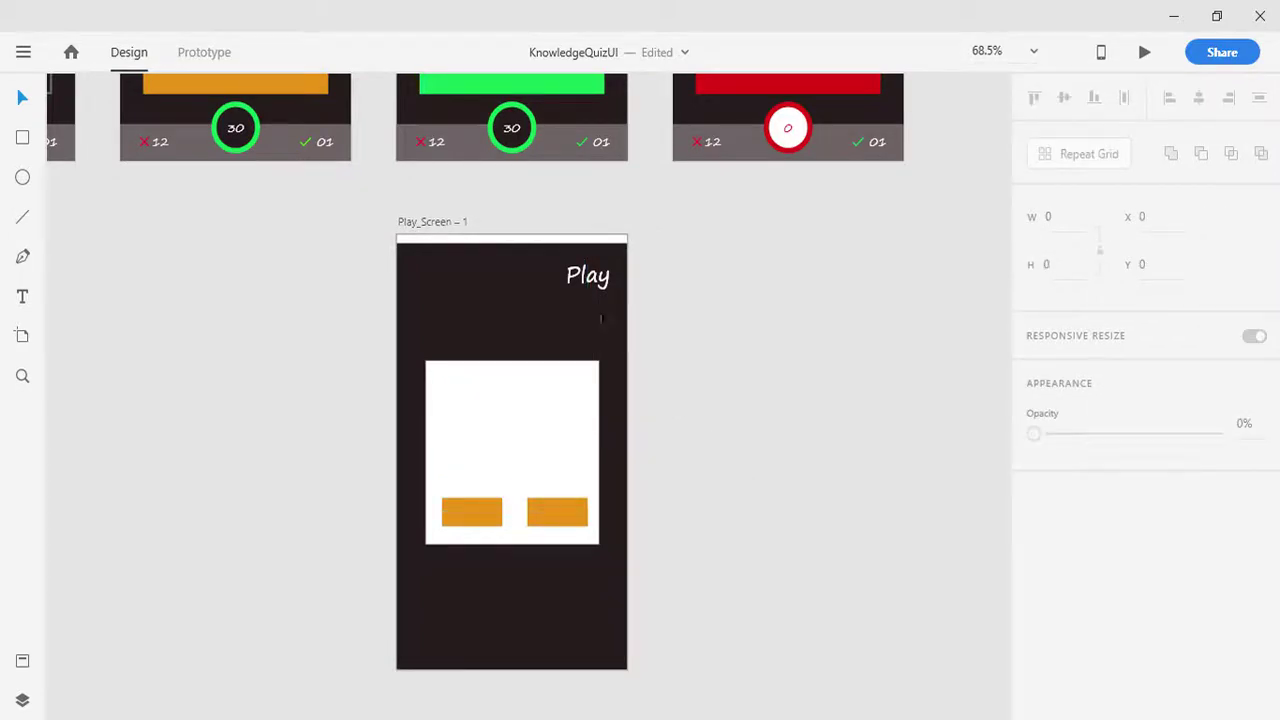
{"action": "left_click", "coordinate": [586, 288]}
{"action": "left_click_drag", "start_coordinate": [586, 288], "coordinate": [558, 523]}
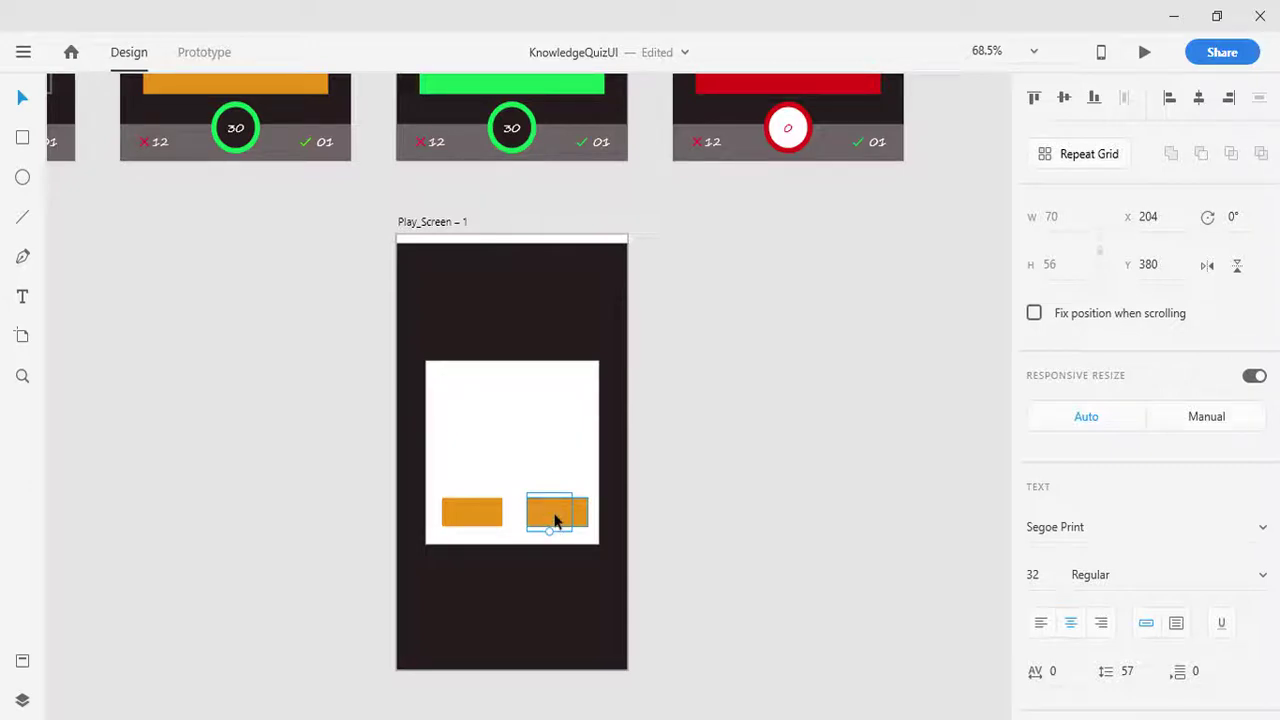
{"action": "left_click_drag", "start_coordinate": [555, 517], "coordinate": [569, 348]}
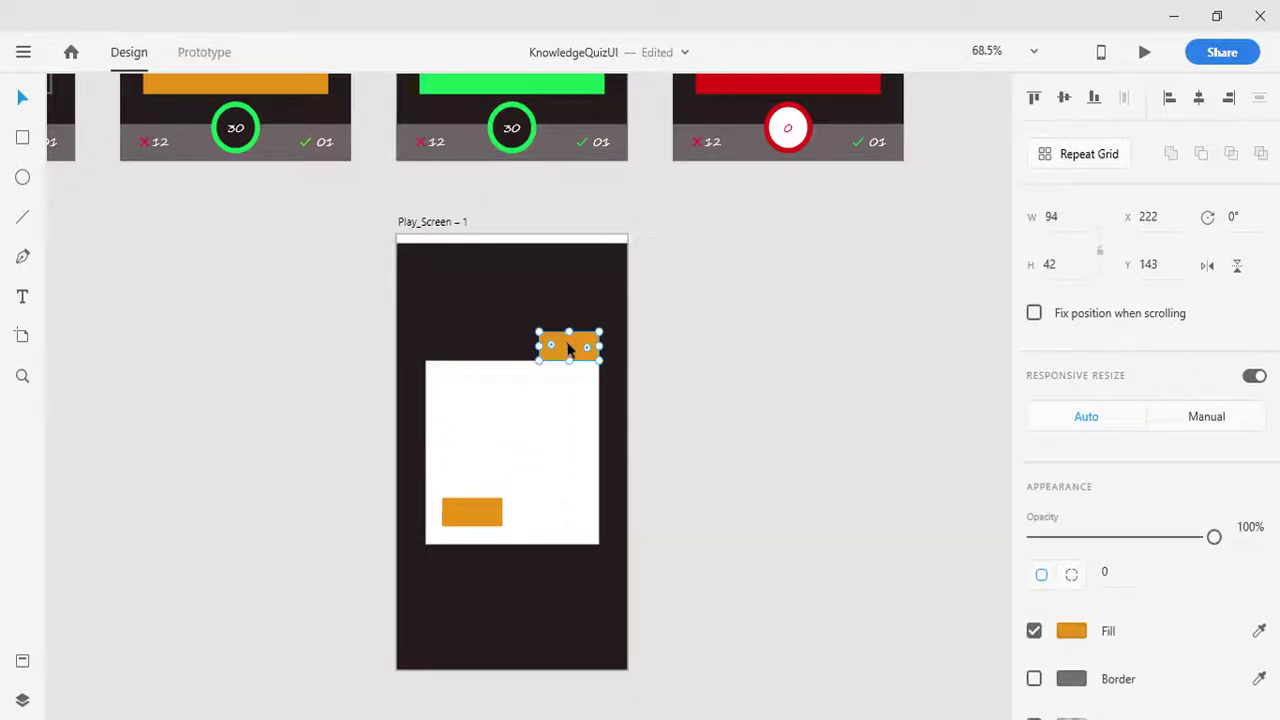
{"action": "key", "text": "ctrl+z"}
{"action": "key", "text": "ctrl+z"}
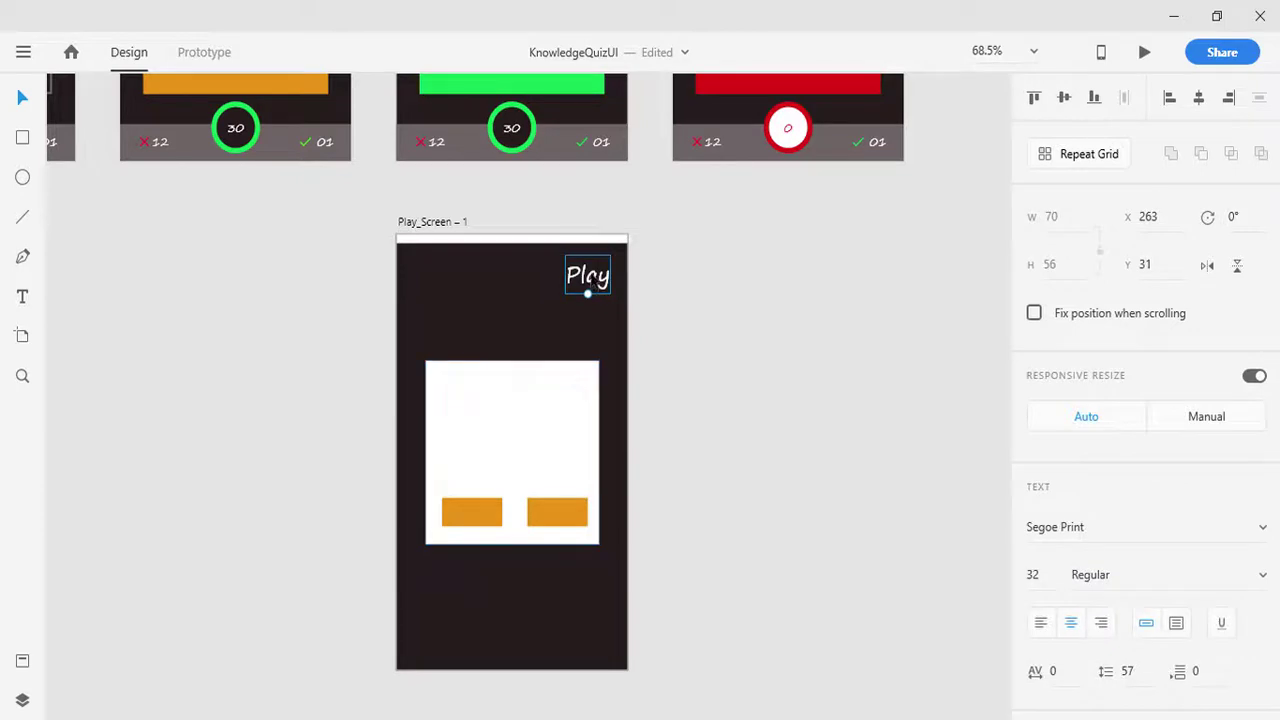
- Bring the Play text to the front and place it over the right orange button at font size 29
{"action": "right_click", "coordinate": [589, 280]}
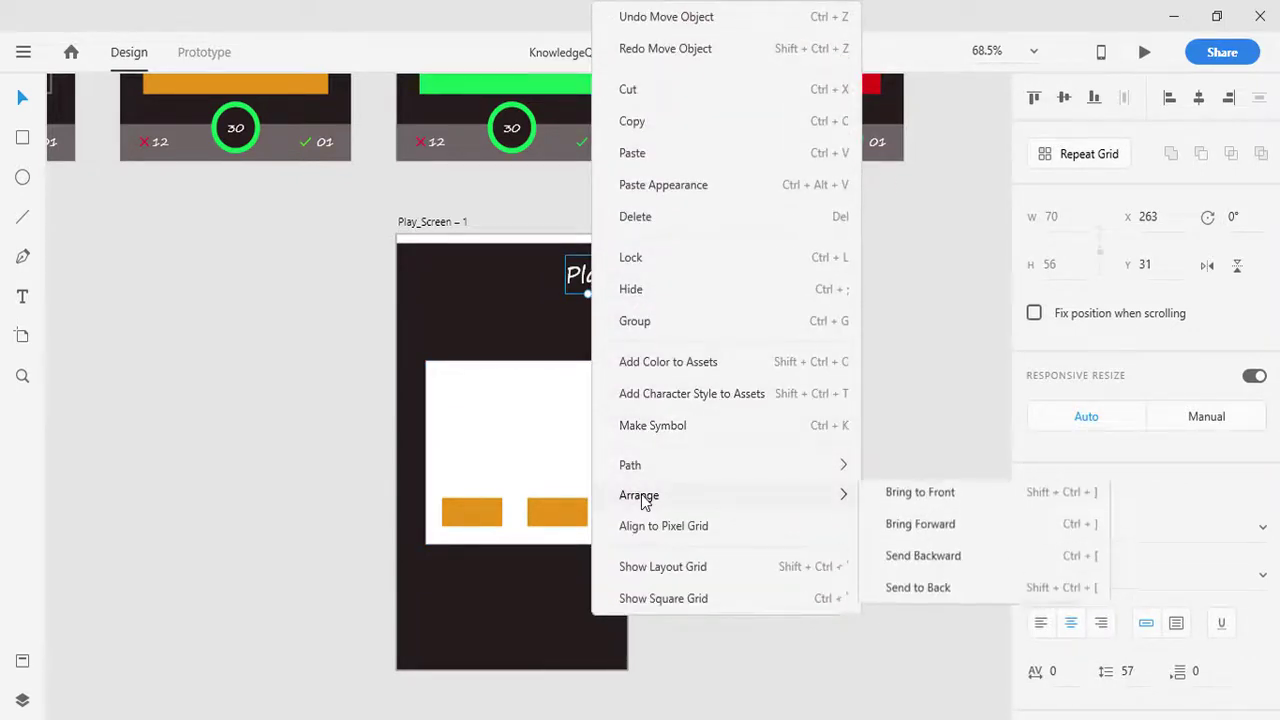
{"action": "mouse_move", "coordinate": [645, 499]}
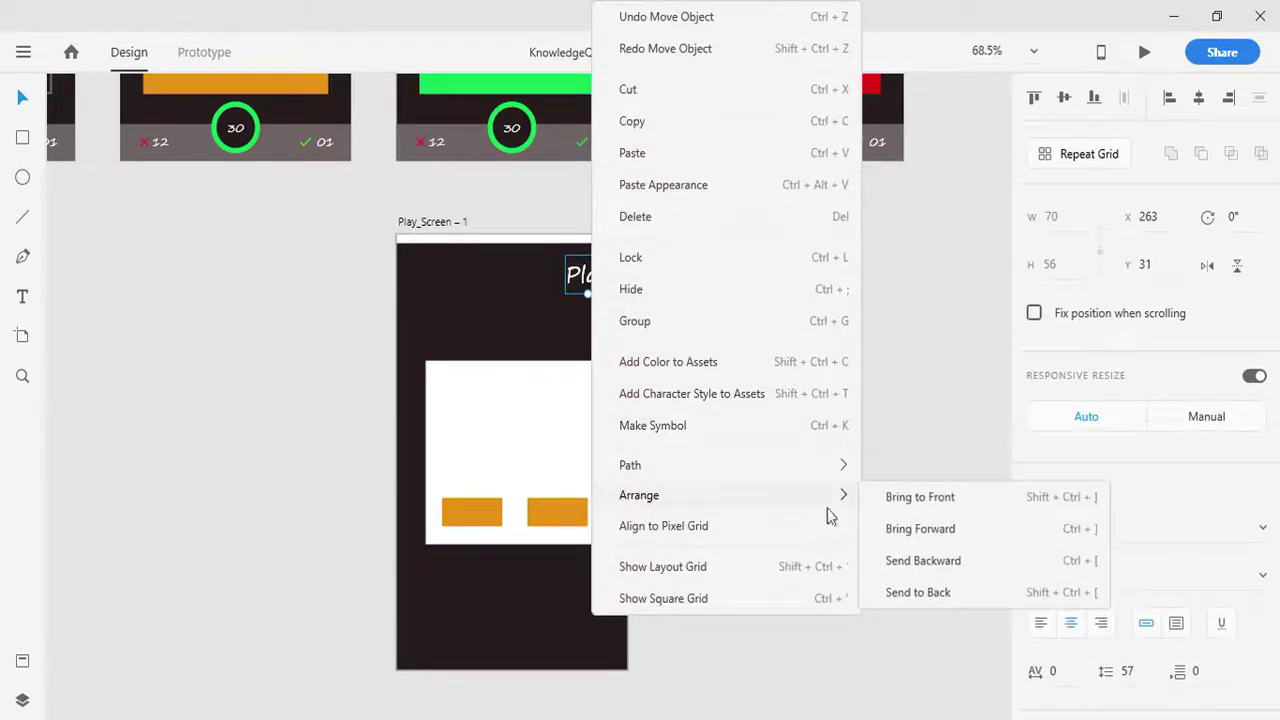
{"action": "left_click", "coordinate": [940, 512]}
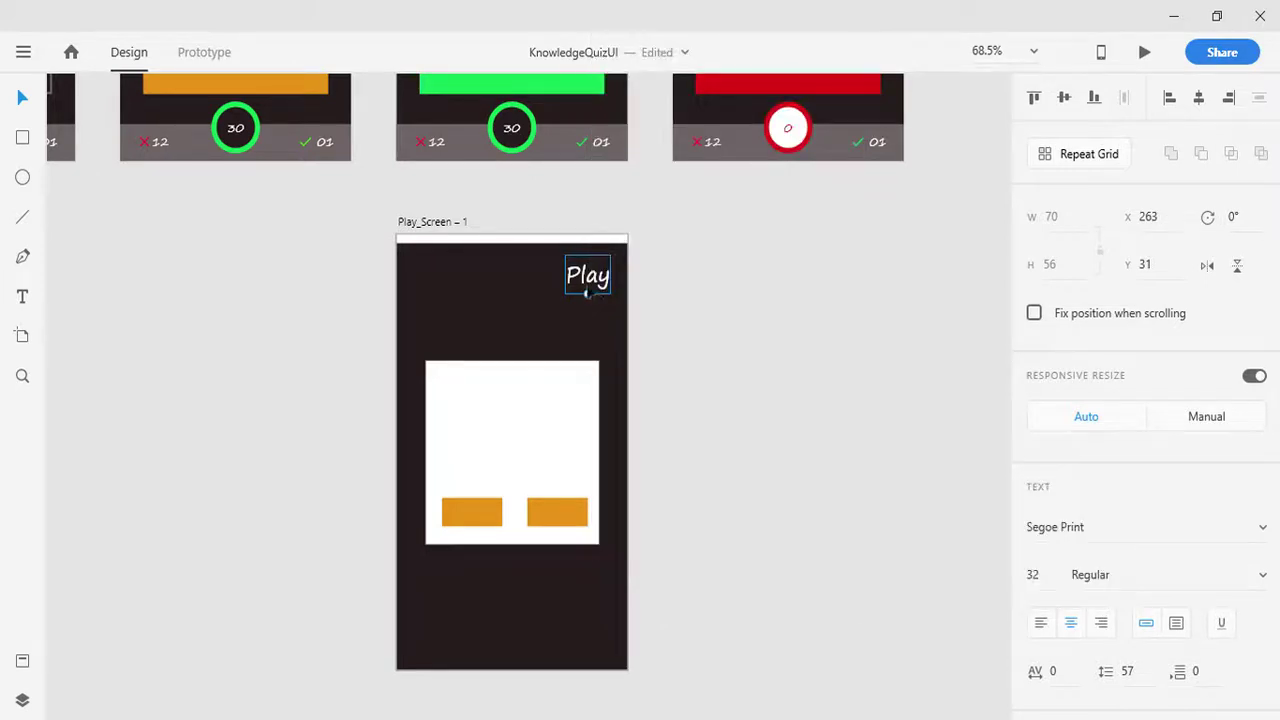
{"action": "left_click_drag", "start_coordinate": [588, 289], "coordinate": [559, 528]}
{"action": "scroll", "coordinate": [673, 532], "scroll_direction": "up", "scroll_amount": 4}
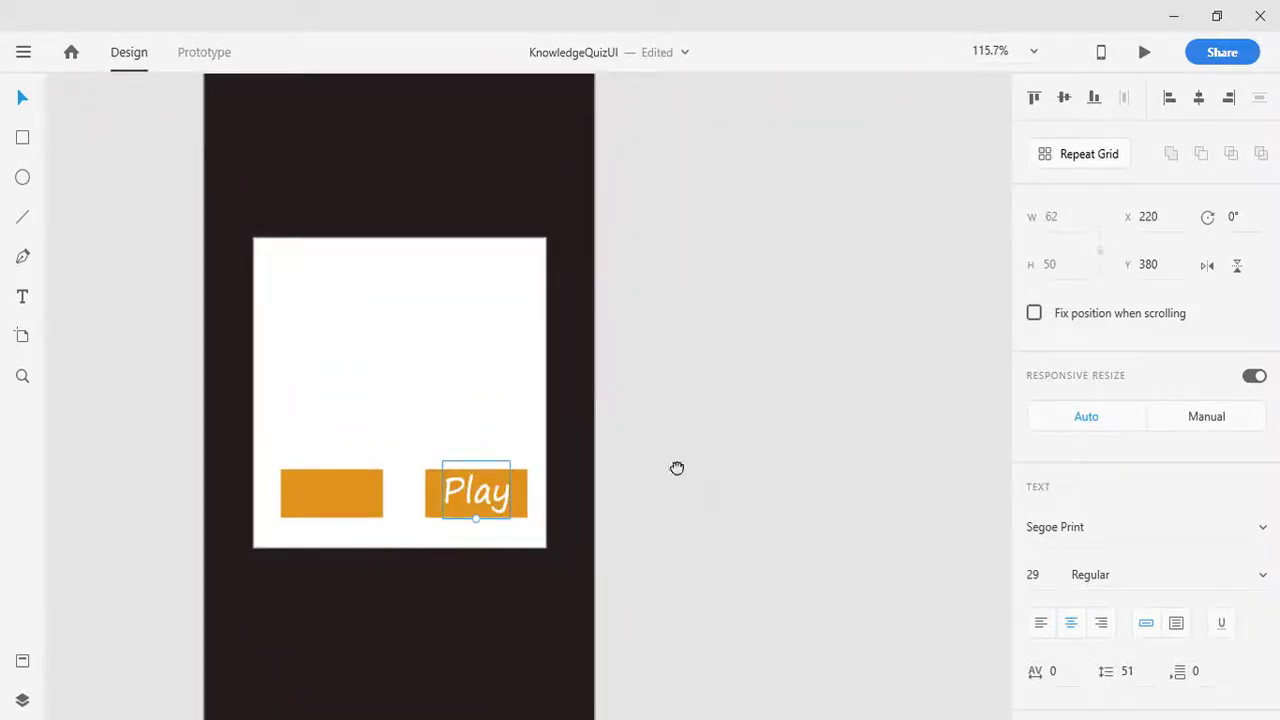
{"action": "left_click_drag", "start_coordinate": [677, 466], "coordinate": [741, 460]}
{"action": "left_click", "coordinate": [752, 495]}
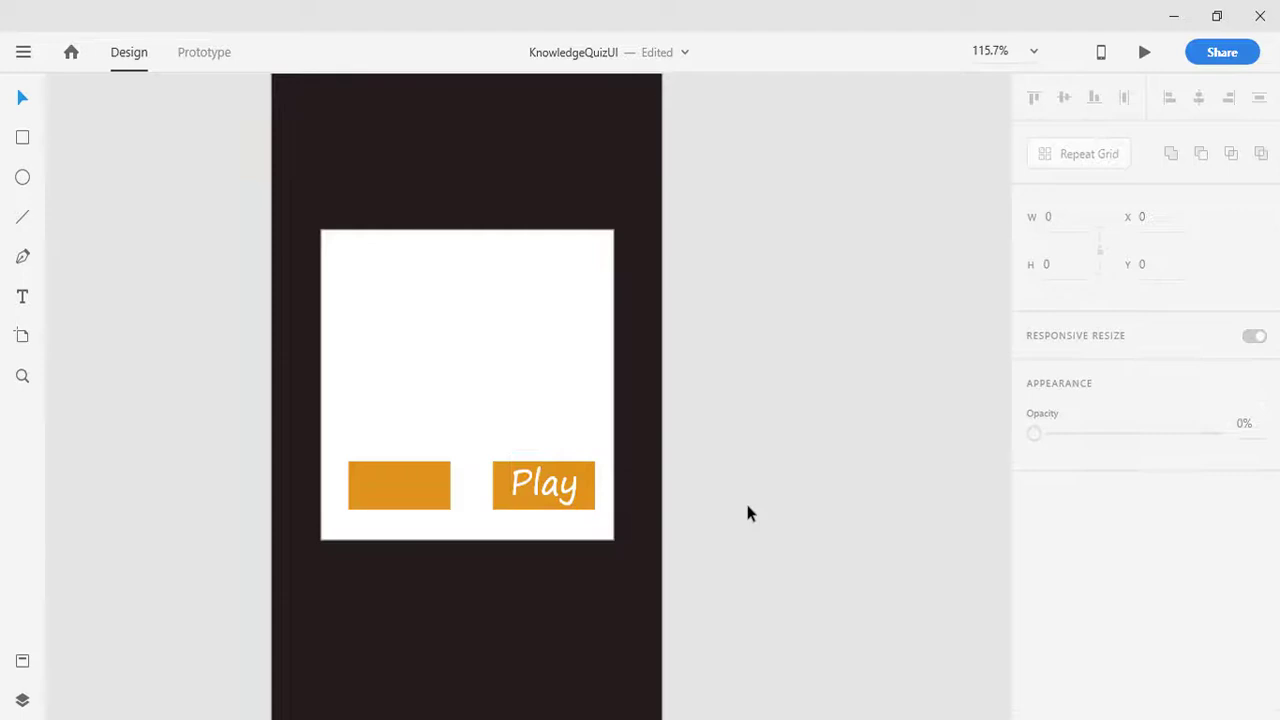
{"action": "left_click_drag", "start_coordinate": [543, 489], "coordinate": [545, 492]}
- Replace the Play text on the right button with MainMenu and try to set its font size to 19
{"action": "double_click", "coordinate": [545, 492]}
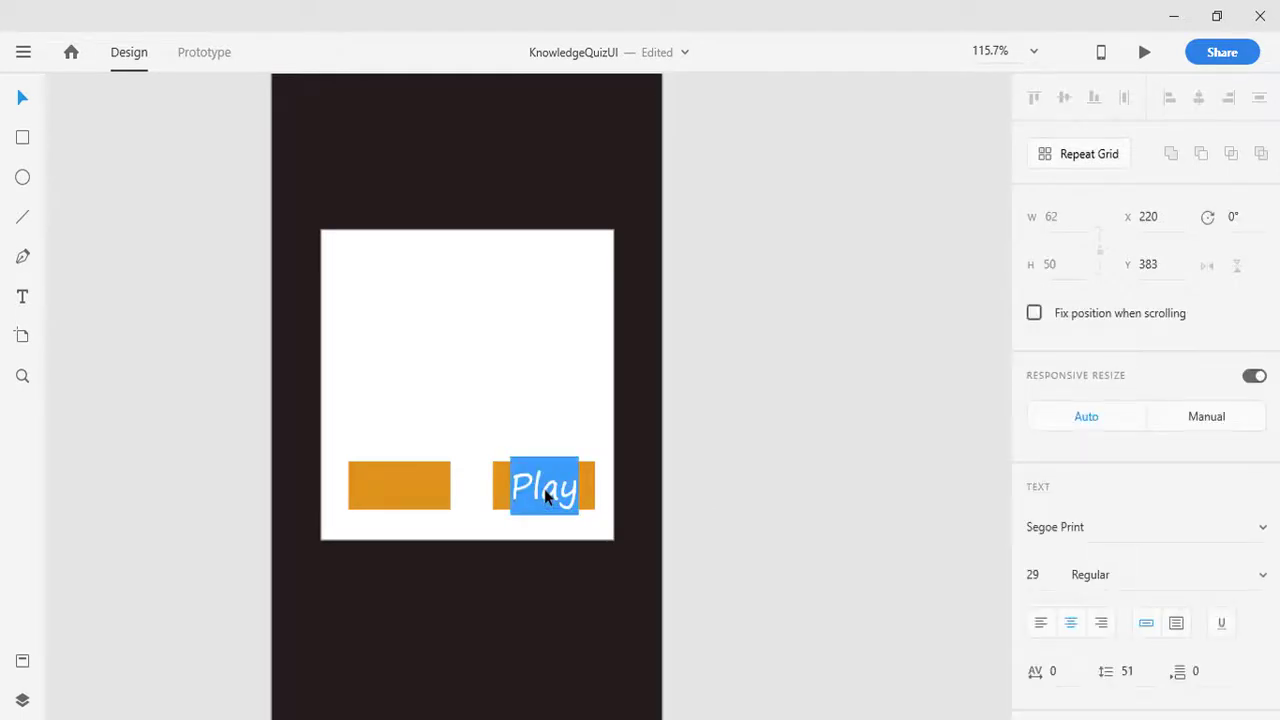
{"action": "type", "text": "MainMenu"}
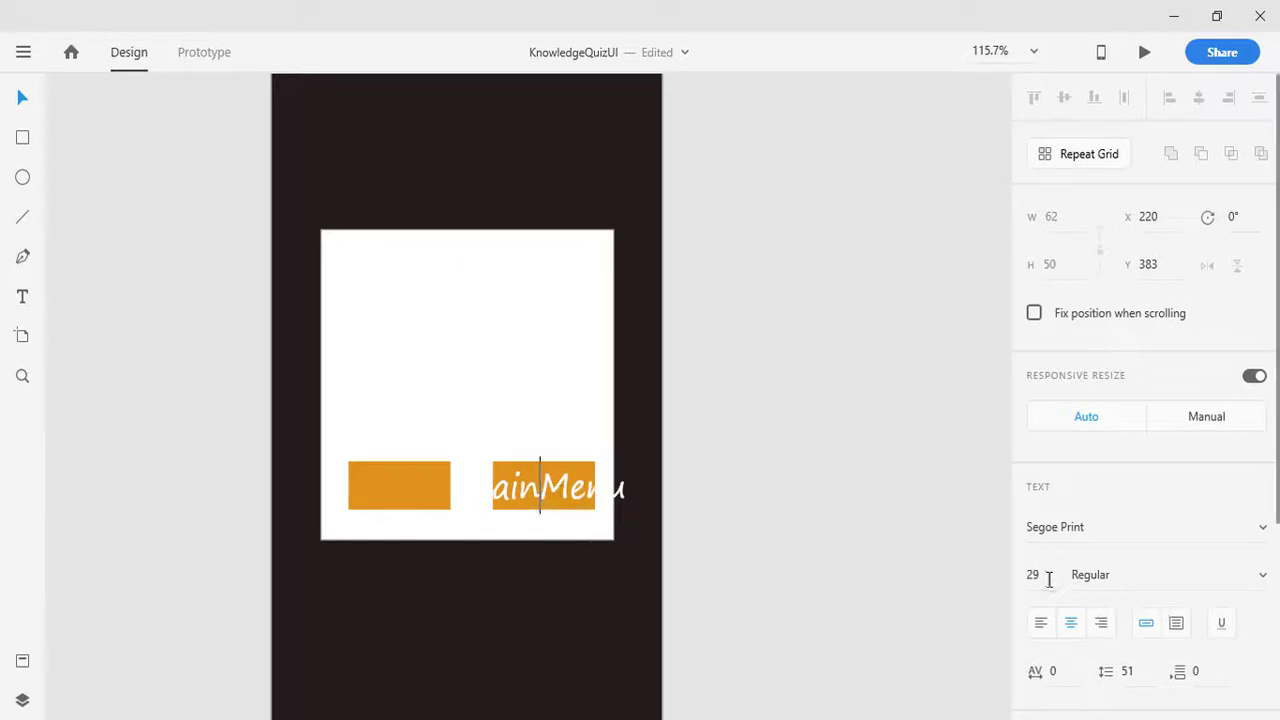
{"action": "left_click_drag", "start_coordinate": [1048, 578], "coordinate": [1010, 577]}
{"action": "type", "text": "19"}
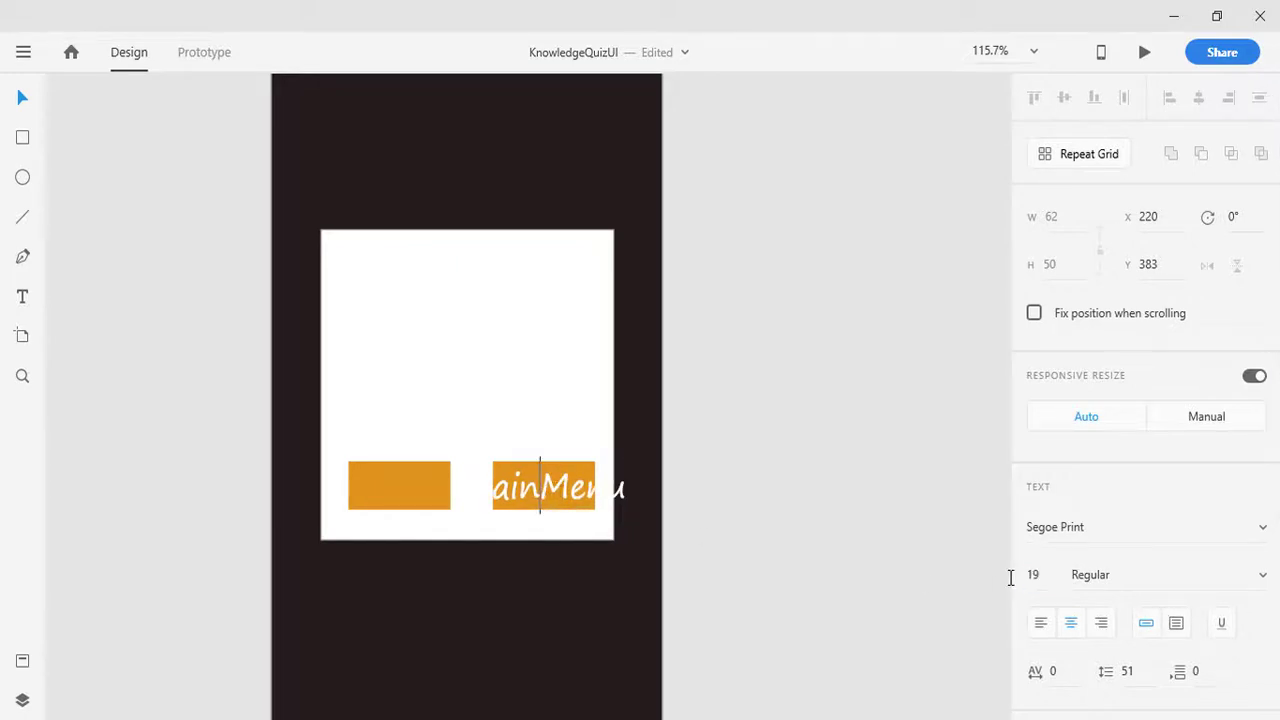
{"action": "key", "text": "Escape"}
- Reduce the font size of the entire MainMenu label to 15
{"action": "double_click", "coordinate": [540, 487]}
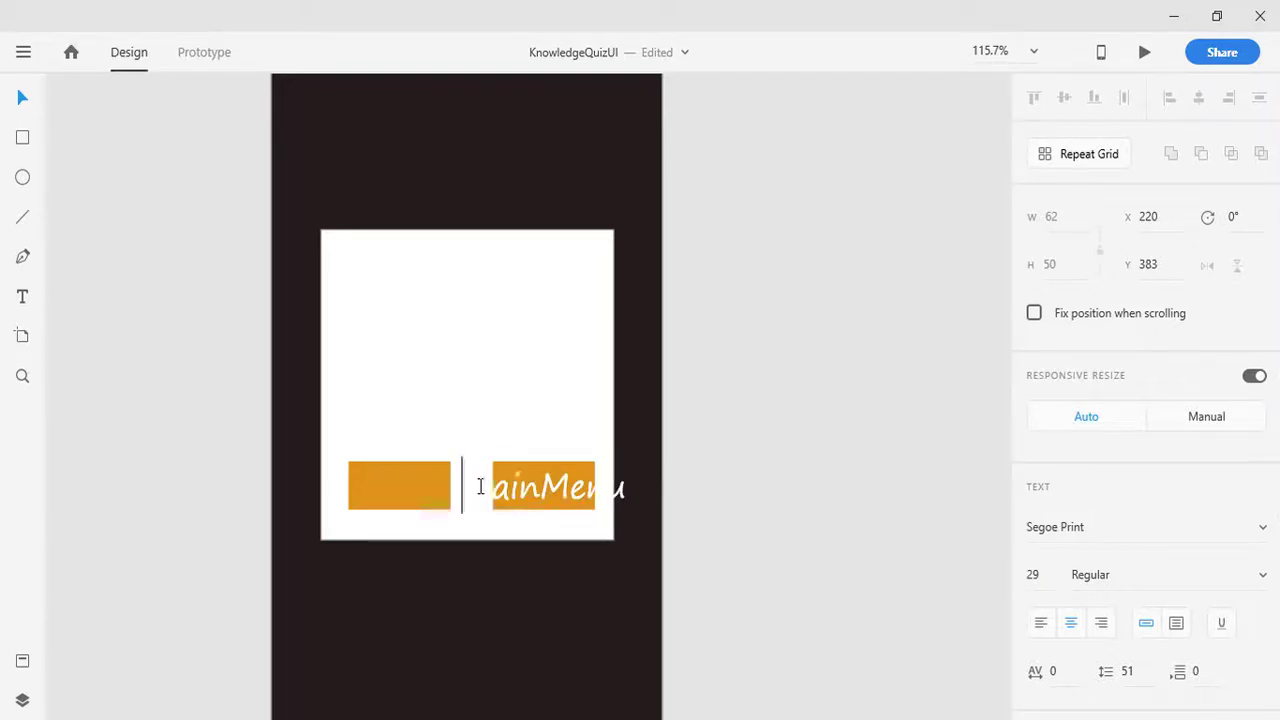
{"action": "left_click_drag", "start_coordinate": [463, 487], "coordinate": [627, 487]}
{"action": "left_click", "coordinate": [1035, 577]}
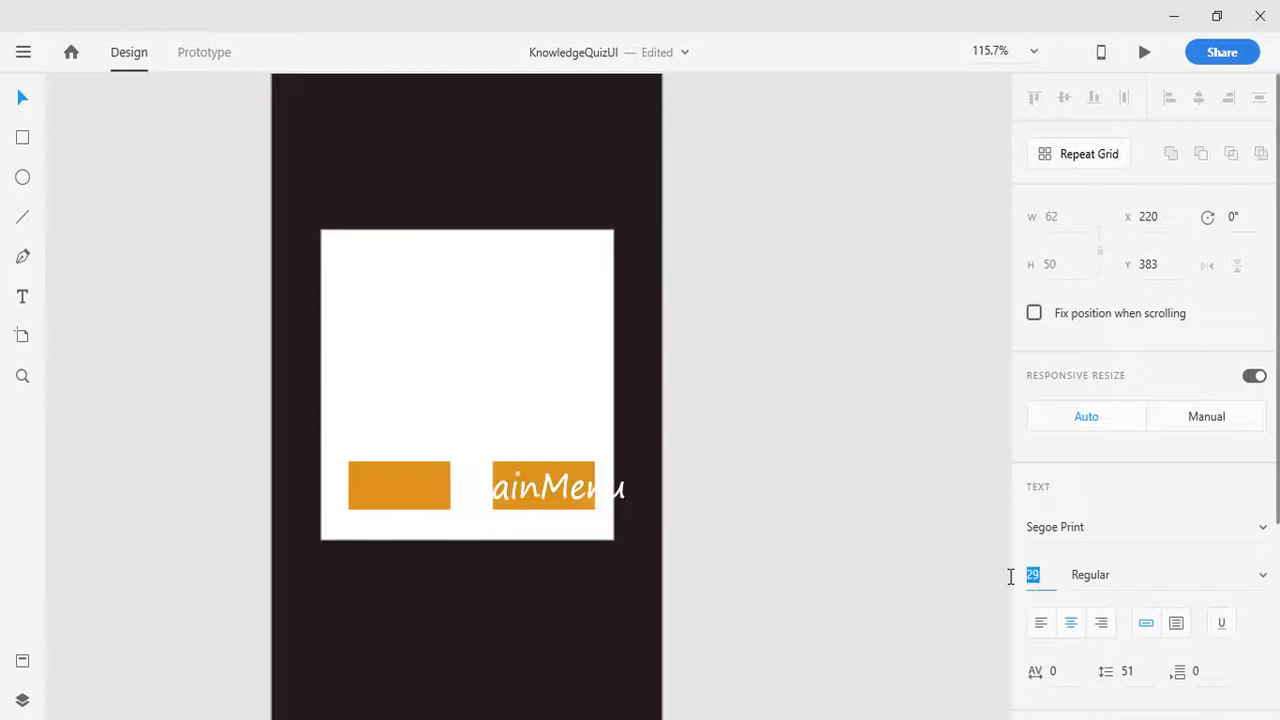
{"action": "type", "text": "19"}
{"action": "key", "text": "Return"}
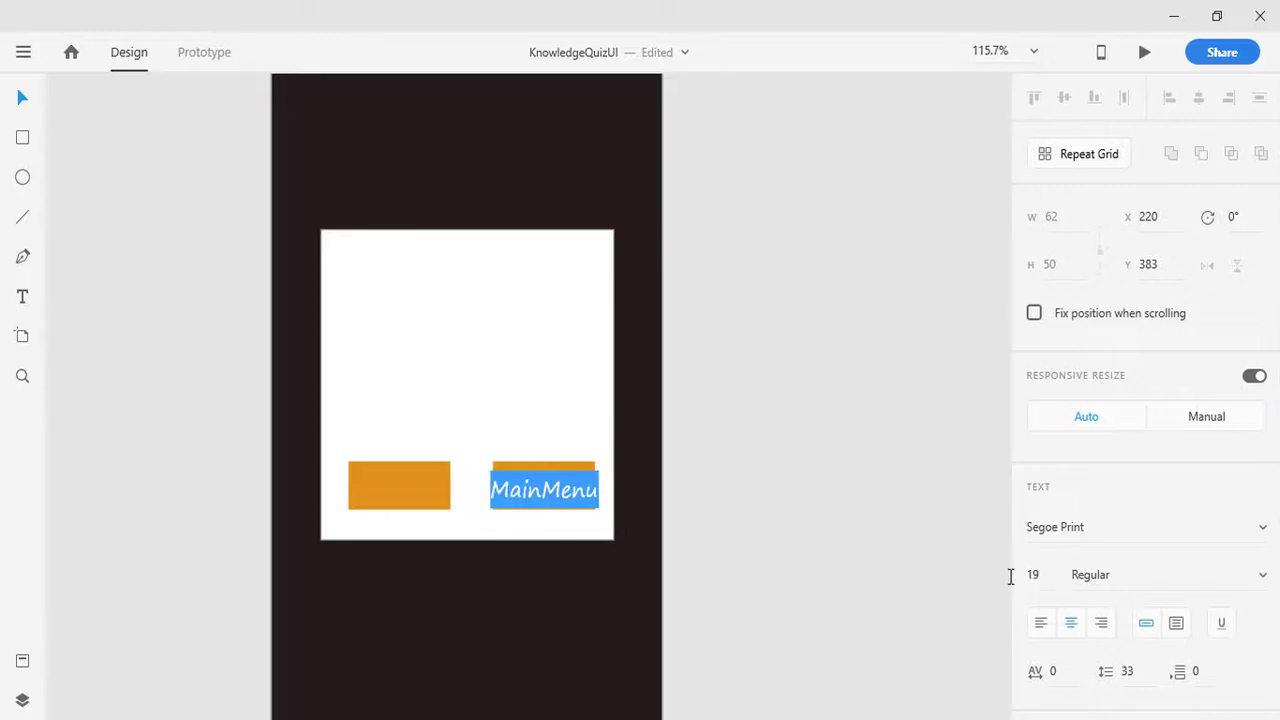
{"action": "left_click", "coordinate": [1035, 576]}
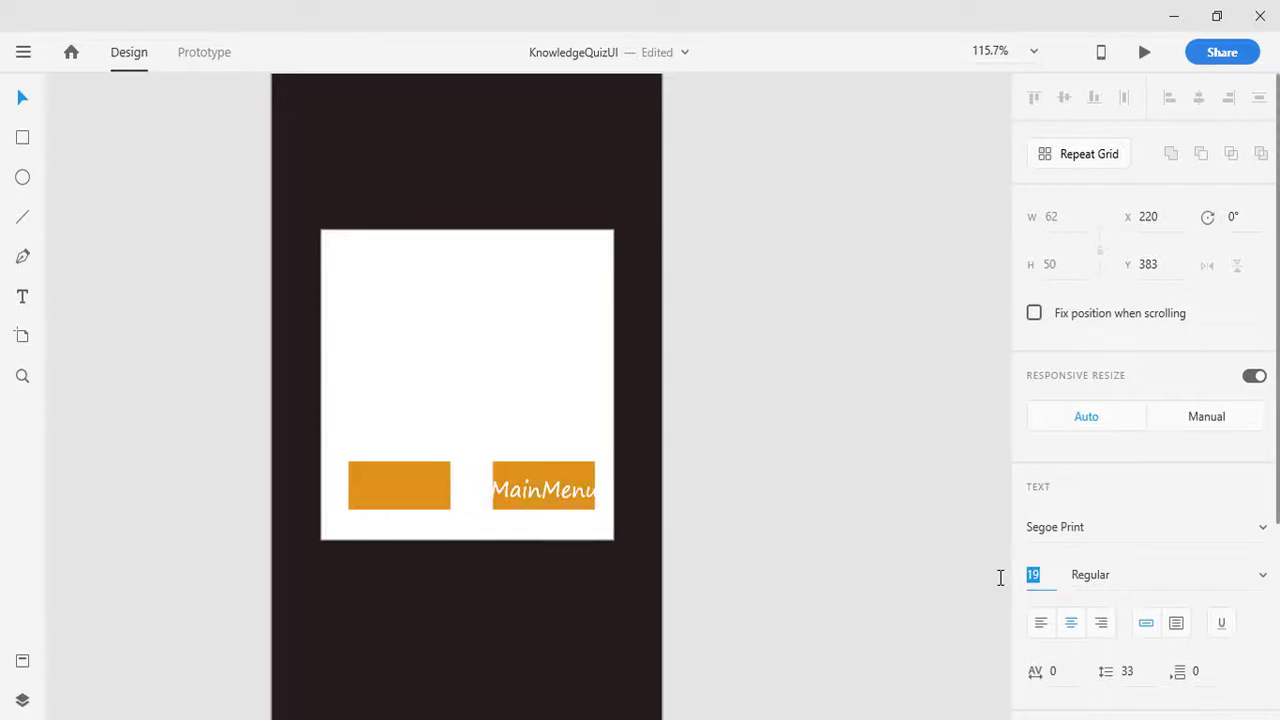
{"action": "type", "text": "15"}
{"action": "key", "text": "Return"}
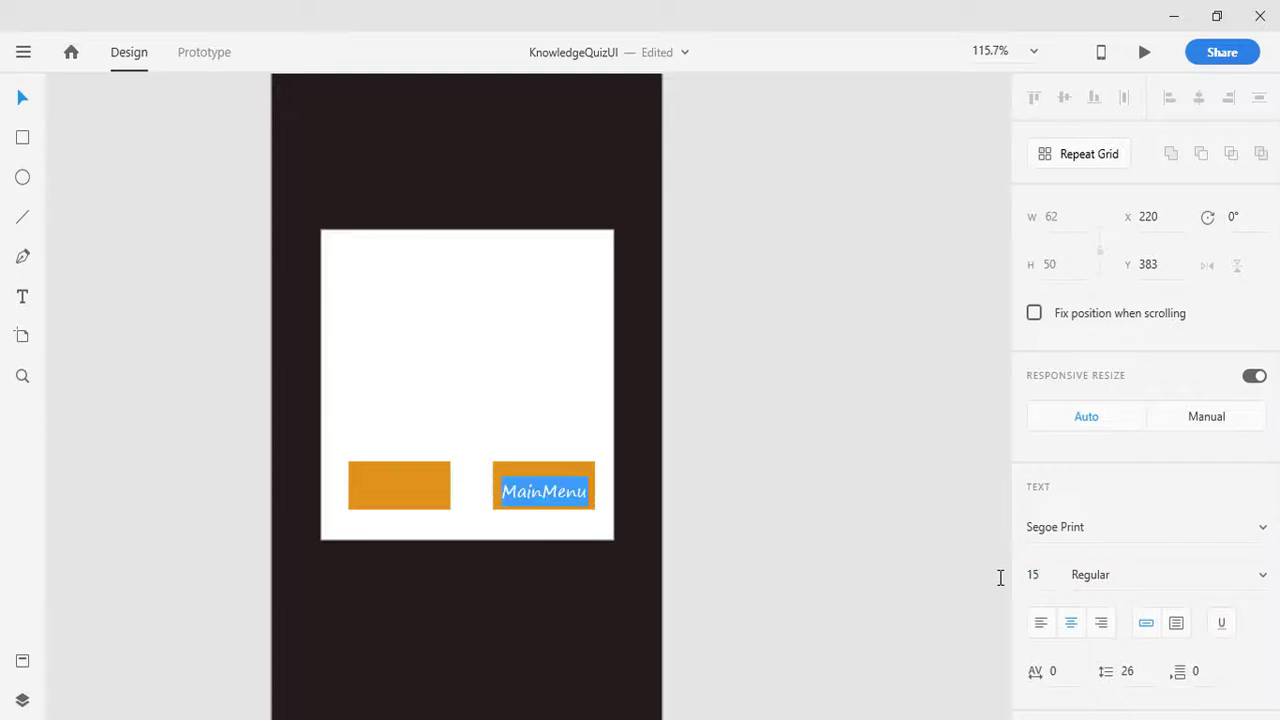
- Centre the MainMenu label on the right orange button
{"action": "key", "text": "Escape"}
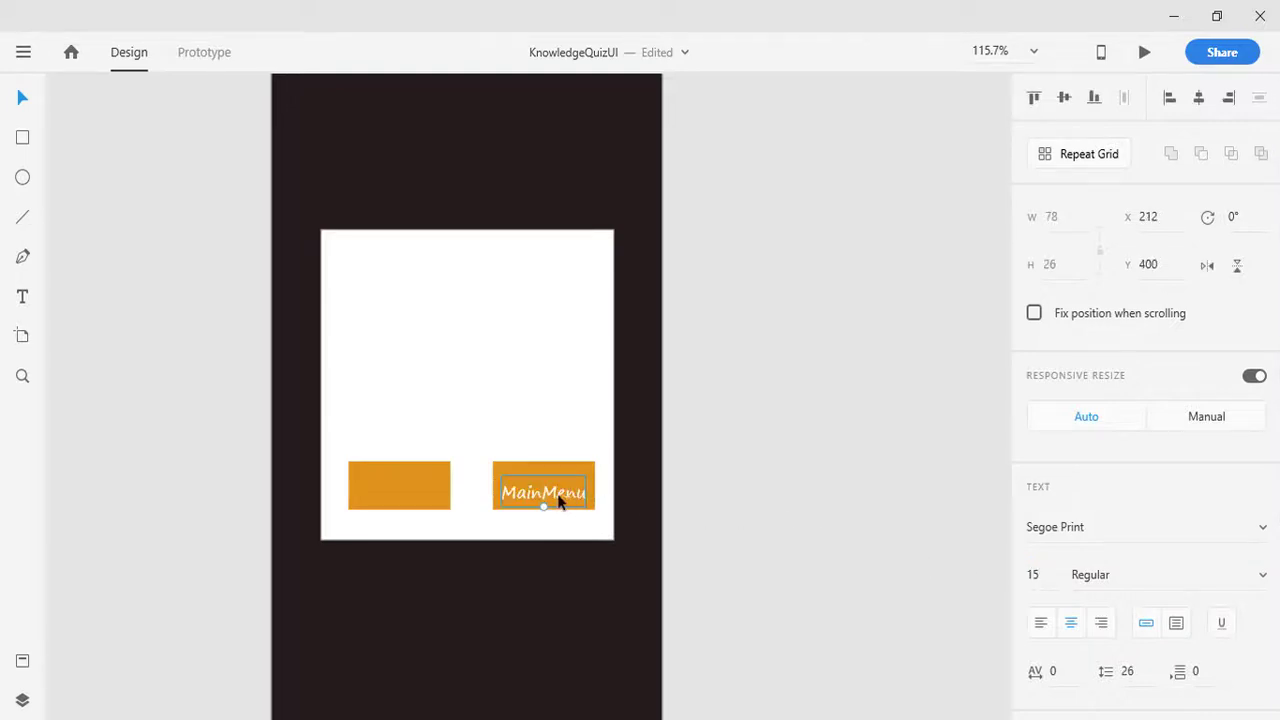
{"action": "left_click_drag", "start_coordinate": [549, 494], "coordinate": [550, 489]}
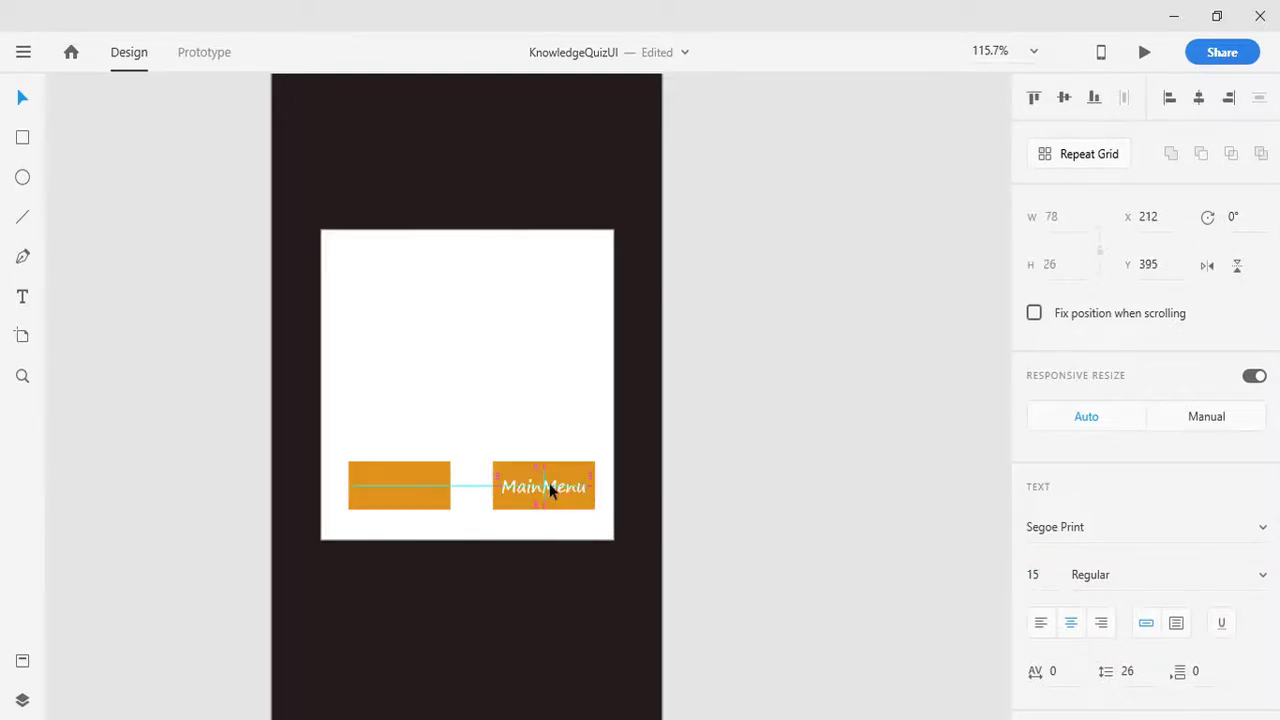
{"action": "left_click", "coordinate": [697, 502]}
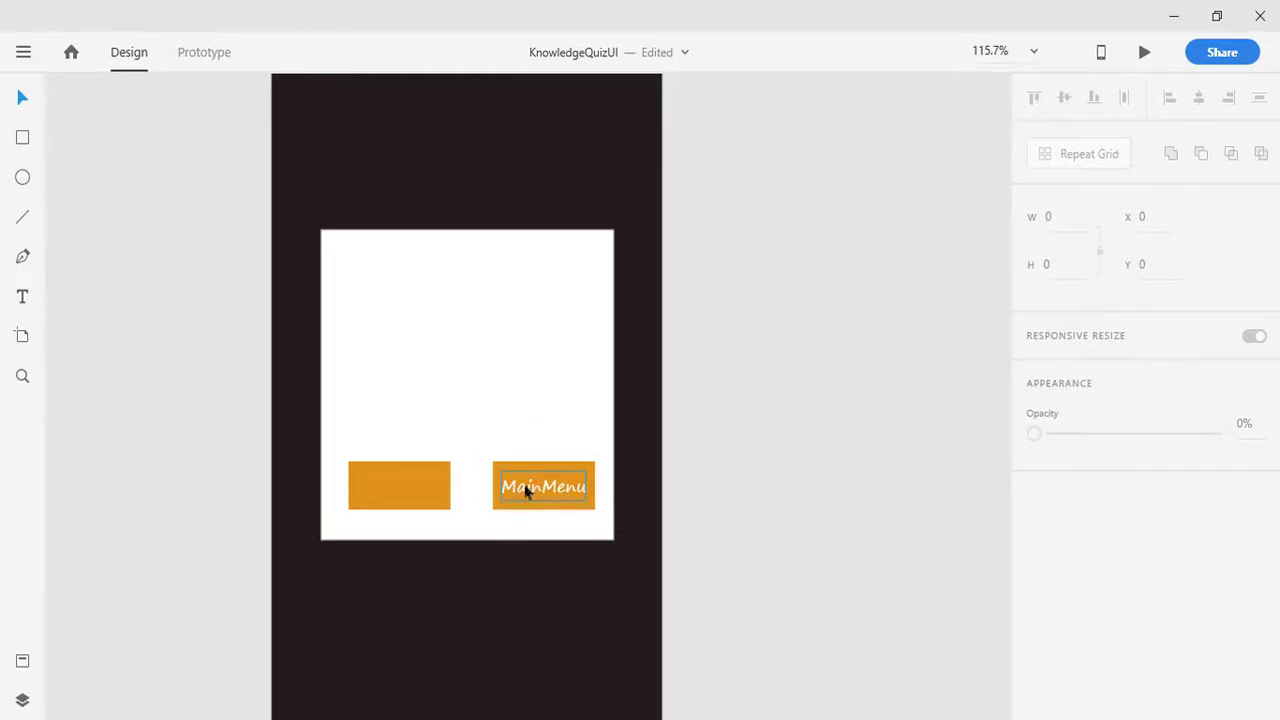
- Copy the MainMenu label onto the left orange button, change its text to Paly Again, and save the document
{"action": "left_click", "coordinate": [531, 486]}
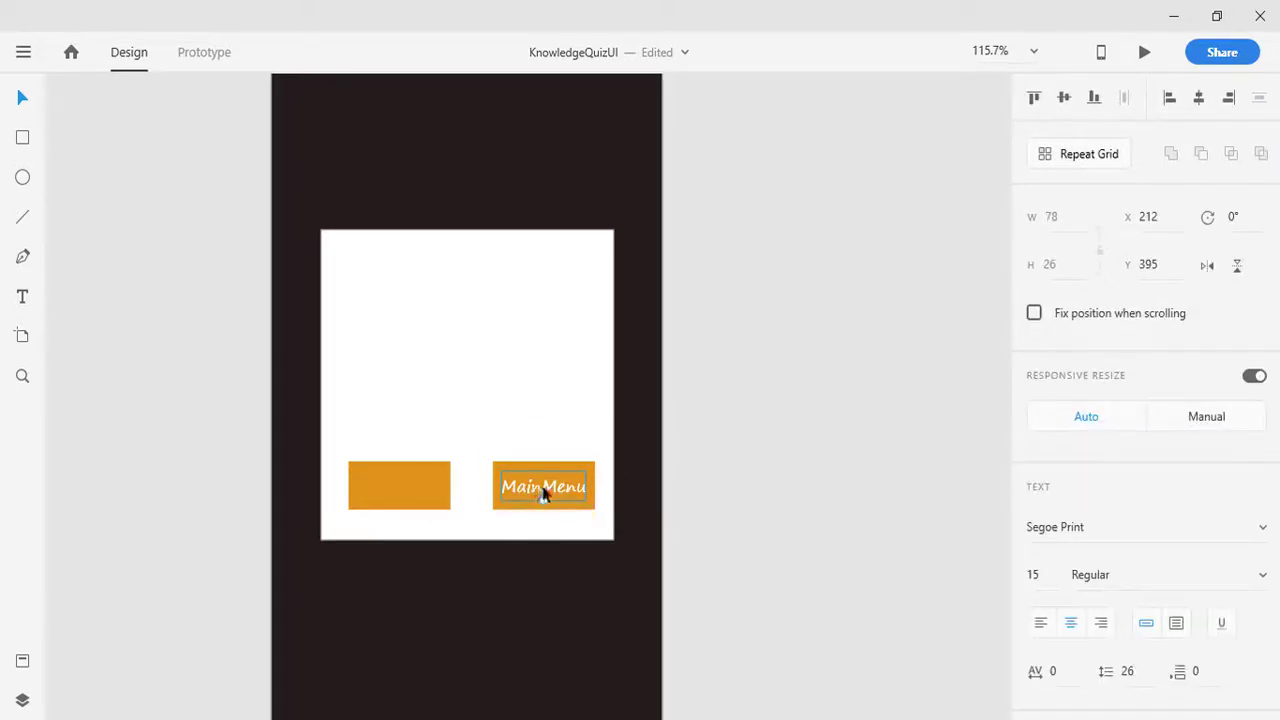
{"action": "left_click_drag", "start_coordinate": [543, 491], "coordinate": [405, 490]}
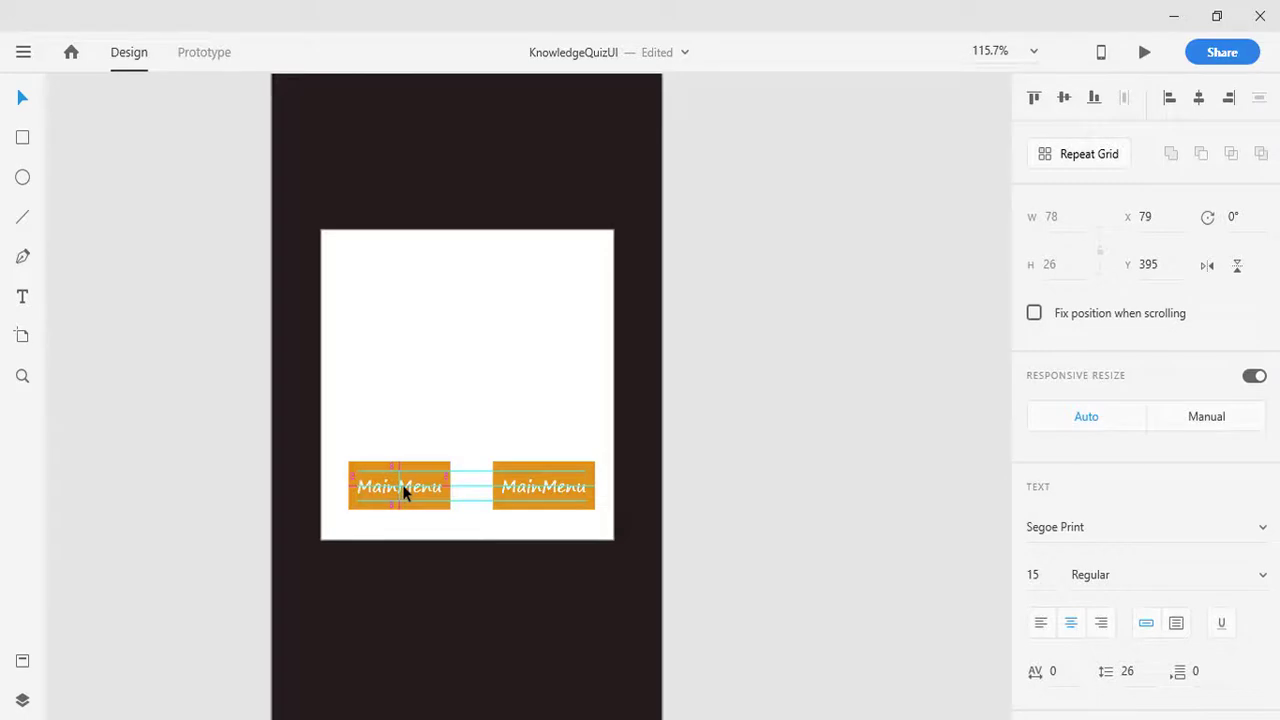
{"action": "left_click", "coordinate": [879, 528]}
{"action": "double_click", "coordinate": [400, 489]}
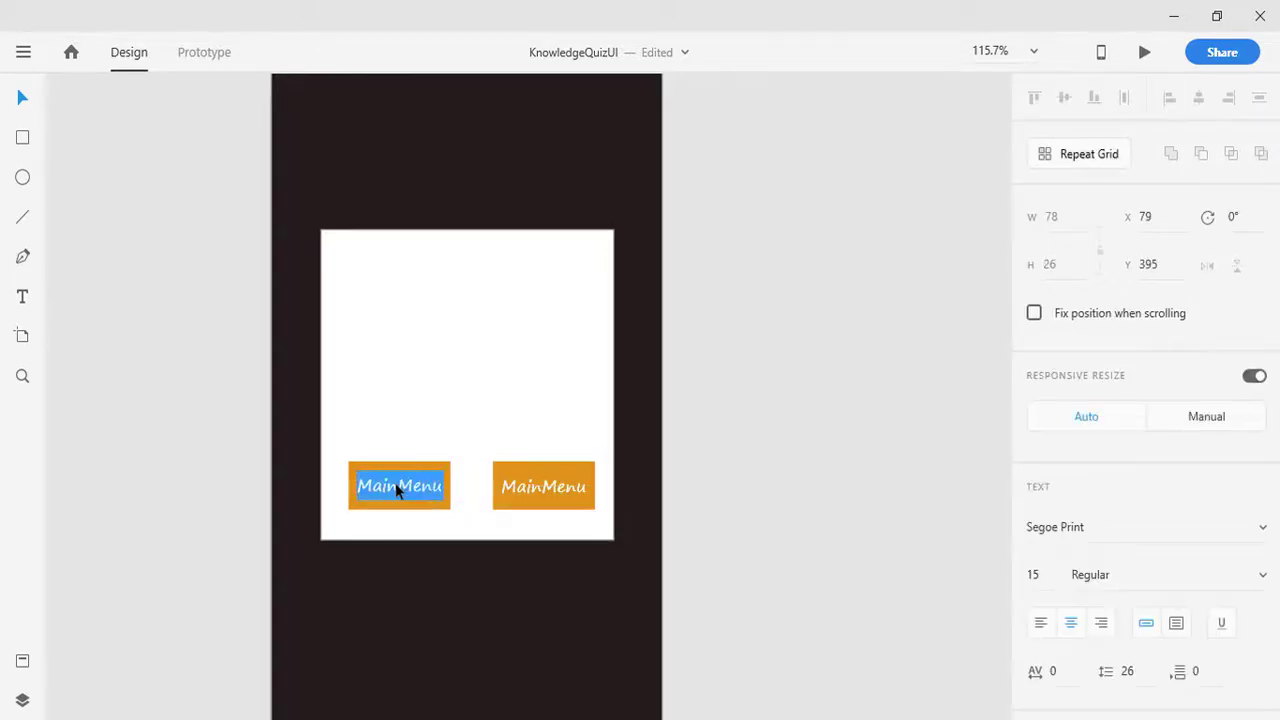
{"action": "type", "text": "Play"}
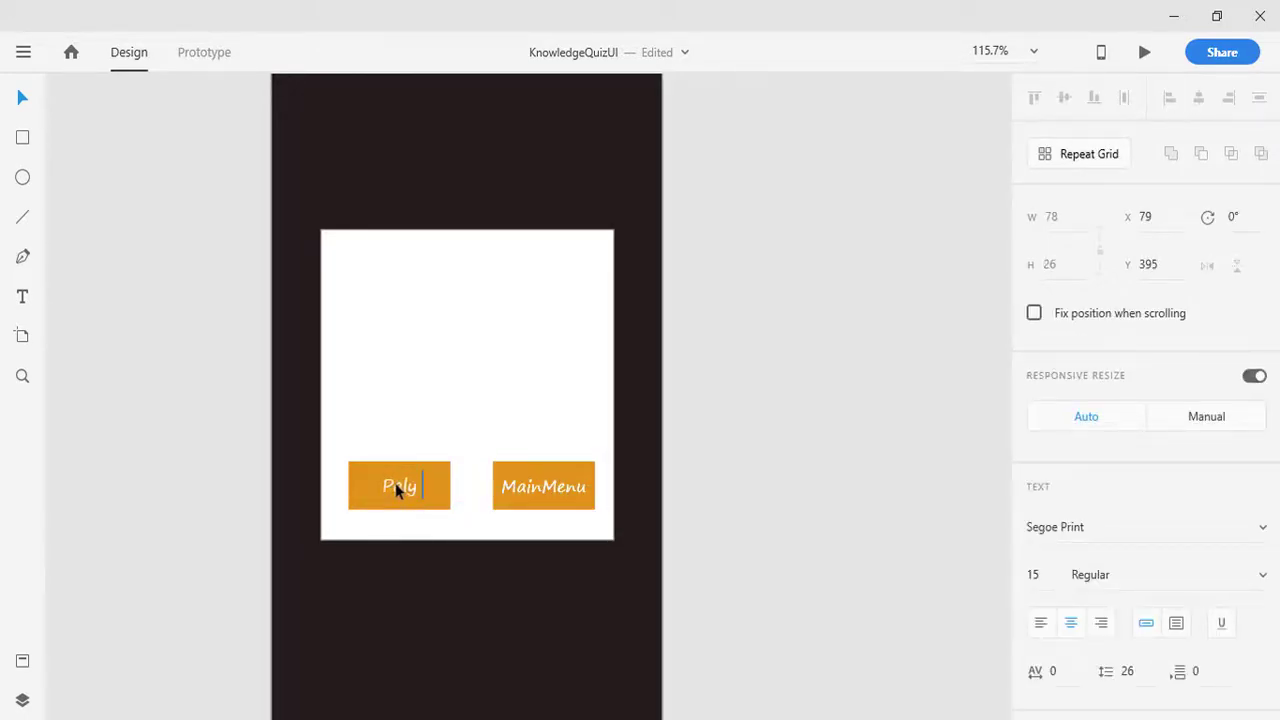
{"action": "type", "text": " Again"}
{"action": "key", "text": "ctrl+s"}
{"action": "left_click", "coordinate": [757, 503]}
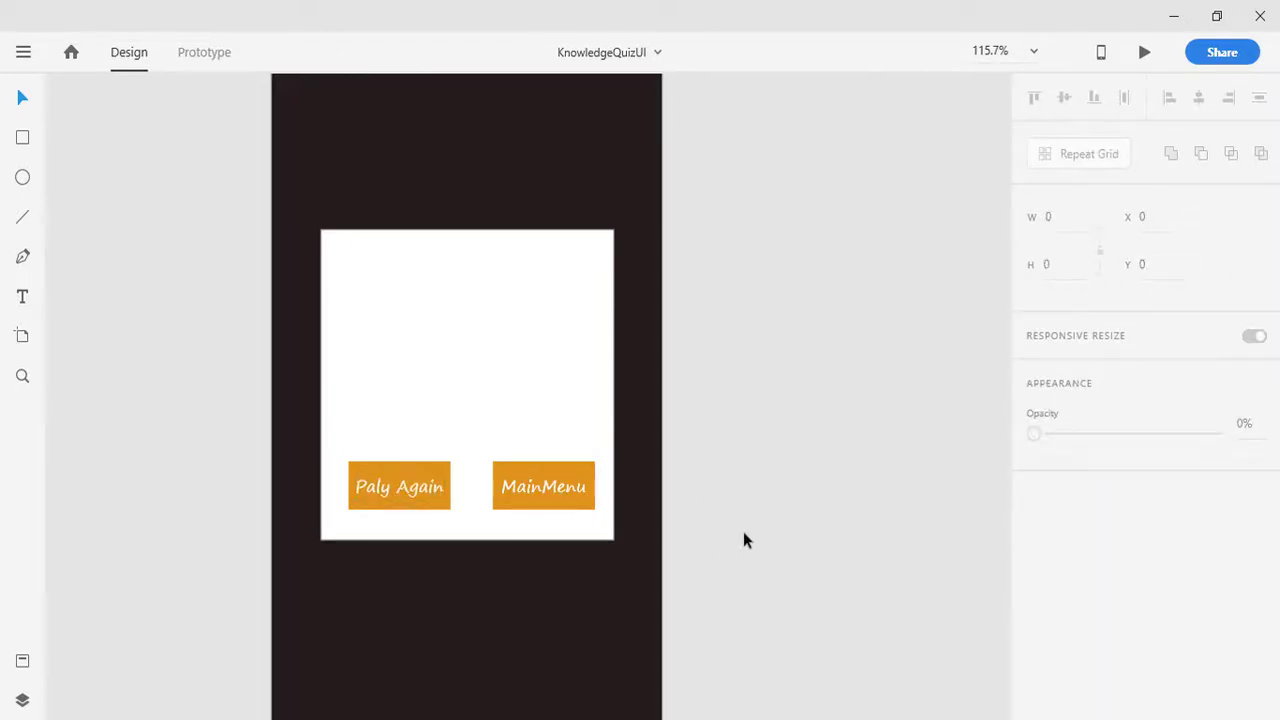
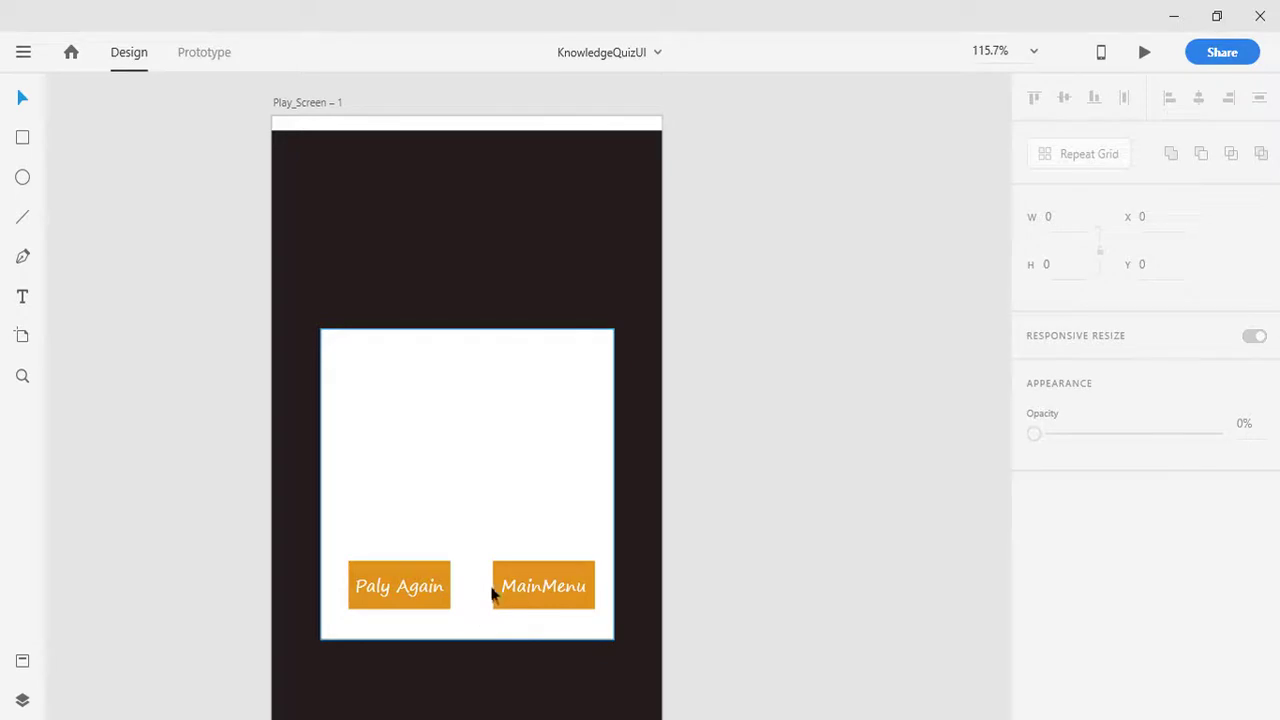
- Copy the Paly Again label above the two buttons, fill it with #000000, and enlarge it to font size 34, centred on the panel
{"action": "left_click", "coordinate": [388, 596]}
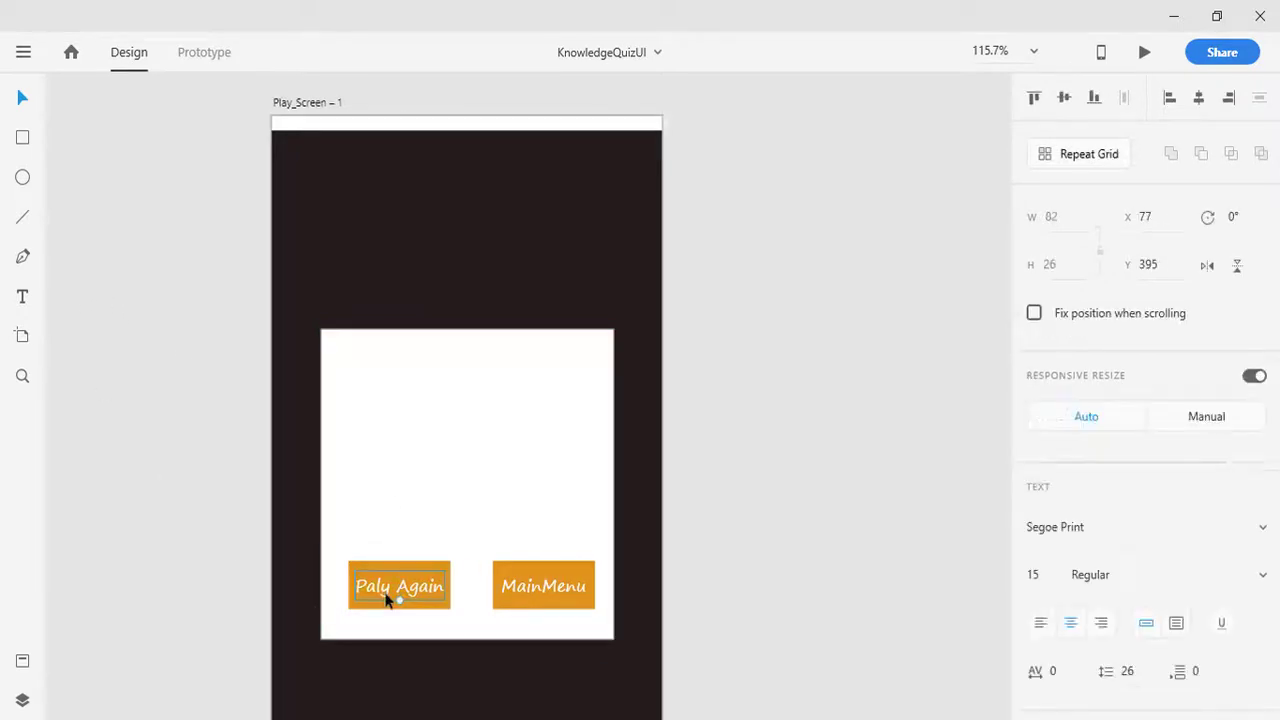
{"action": "left_click_drag", "start_coordinate": [388, 597], "coordinate": [457, 517]}
{"action": "double_click", "coordinate": [409, 514]}
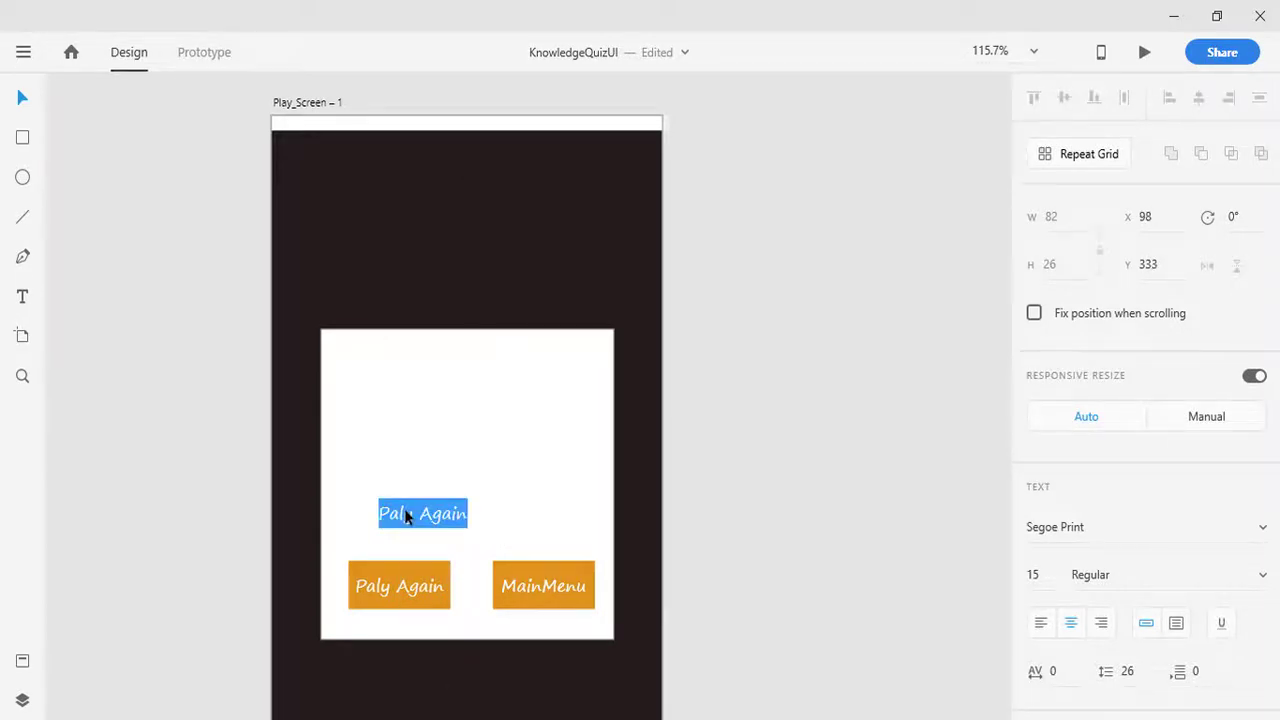
{"action": "scroll", "coordinate": [1126, 614], "scroll_direction": "down", "scroll_amount": 3}
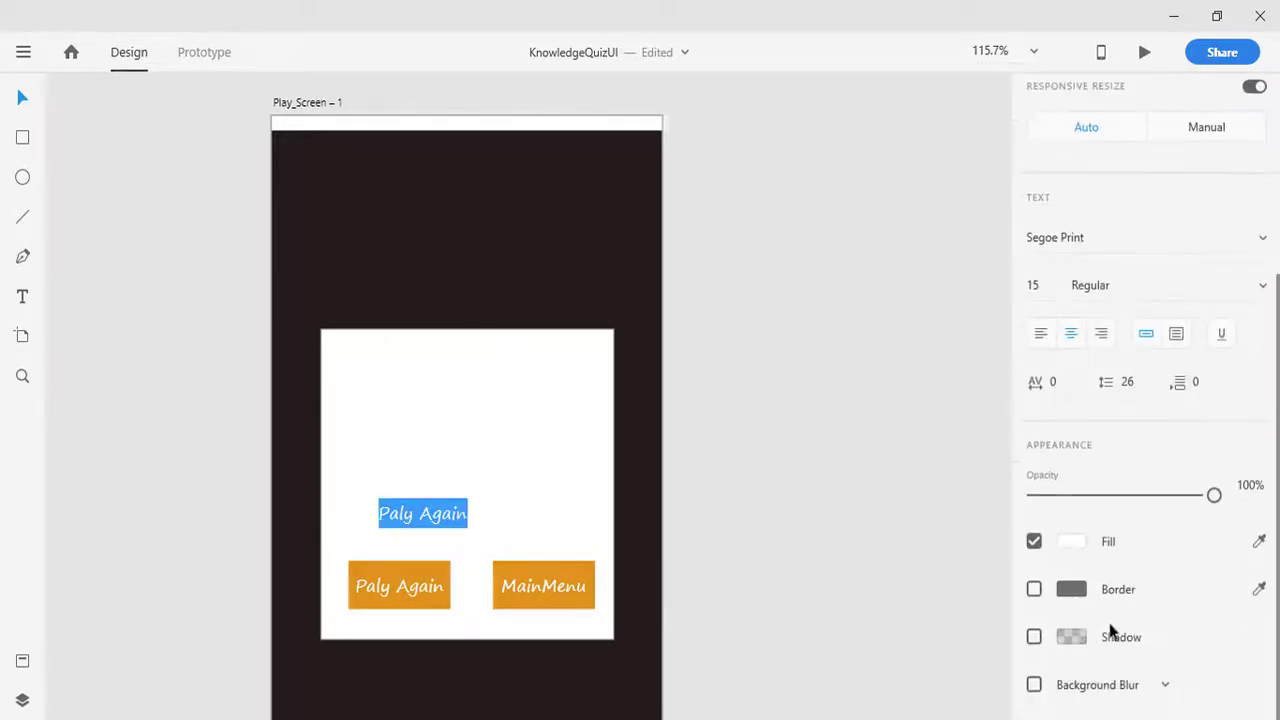
{"action": "left_click", "coordinate": [1068, 540]}
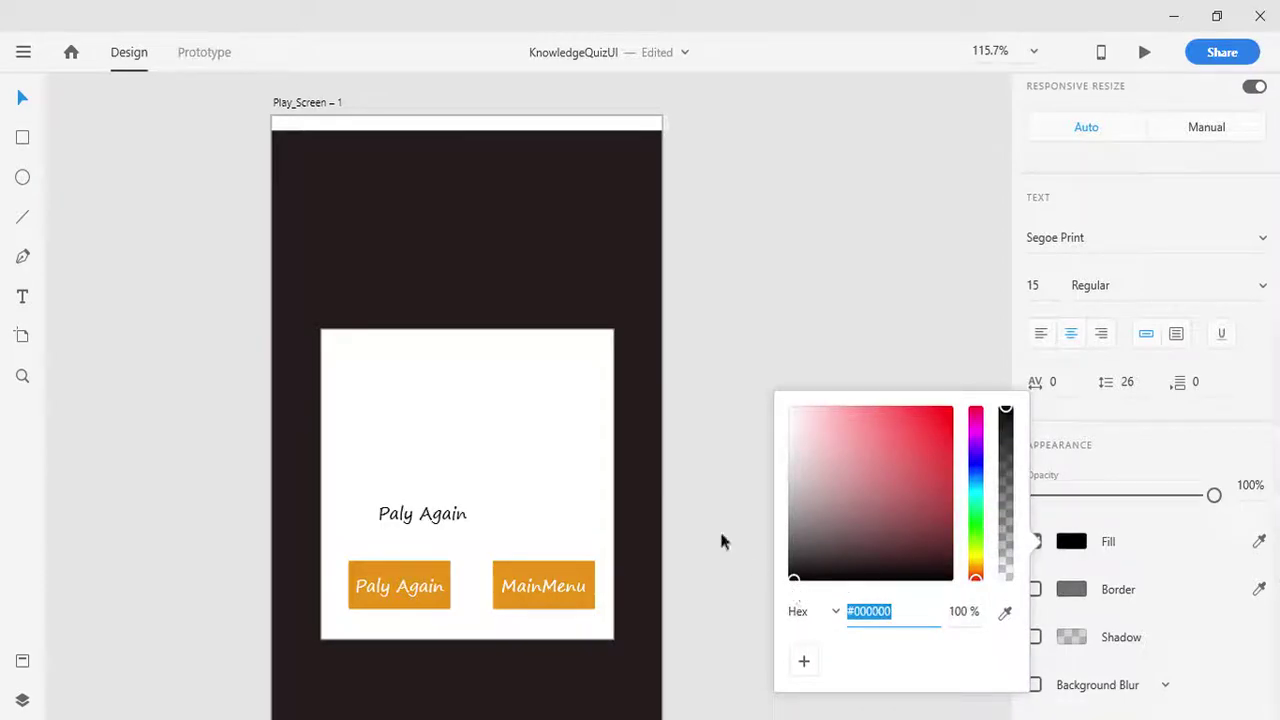
{"action": "key", "text": "Escape"}
{"action": "left_click_drag", "start_coordinate": [422, 530], "coordinate": [503, 520]}
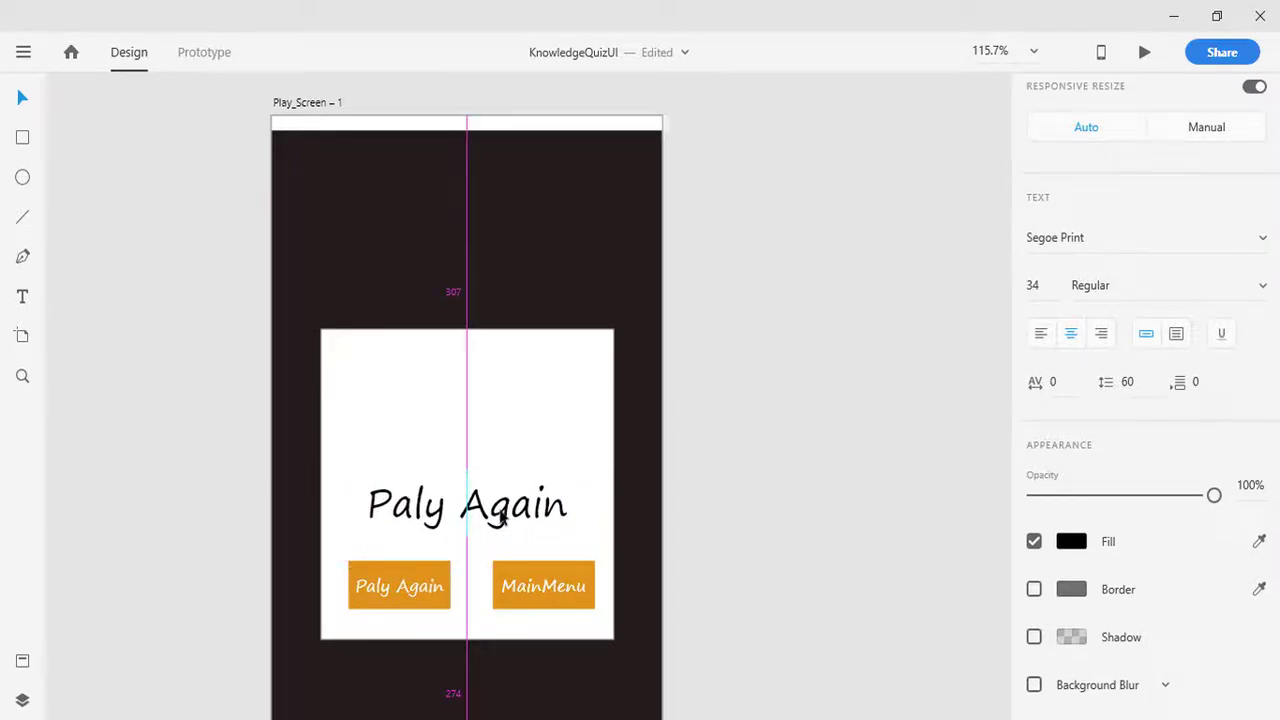
- Replace the large black text with Your Score : 05 and scale it down to fit within the white panel
{"action": "double_click", "coordinate": [502, 515]}
{"action": "type", "text": "Y"}
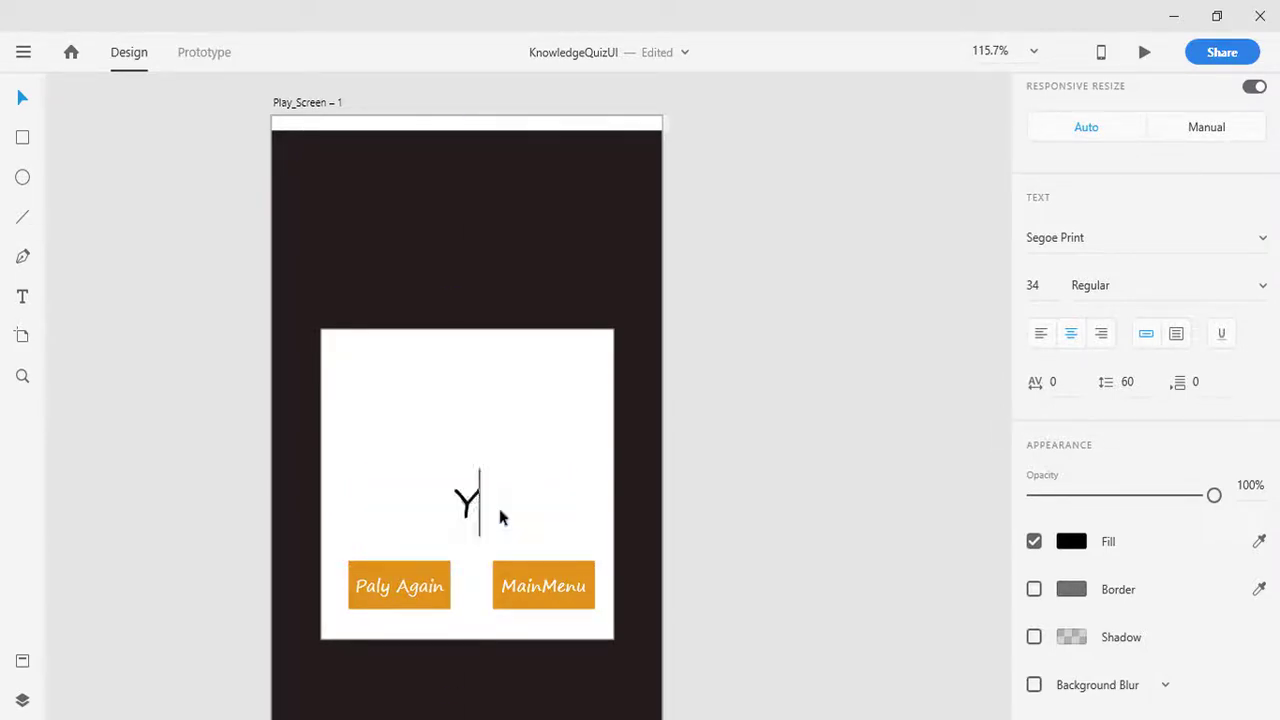
{"action": "type", "text": "our Sc"}
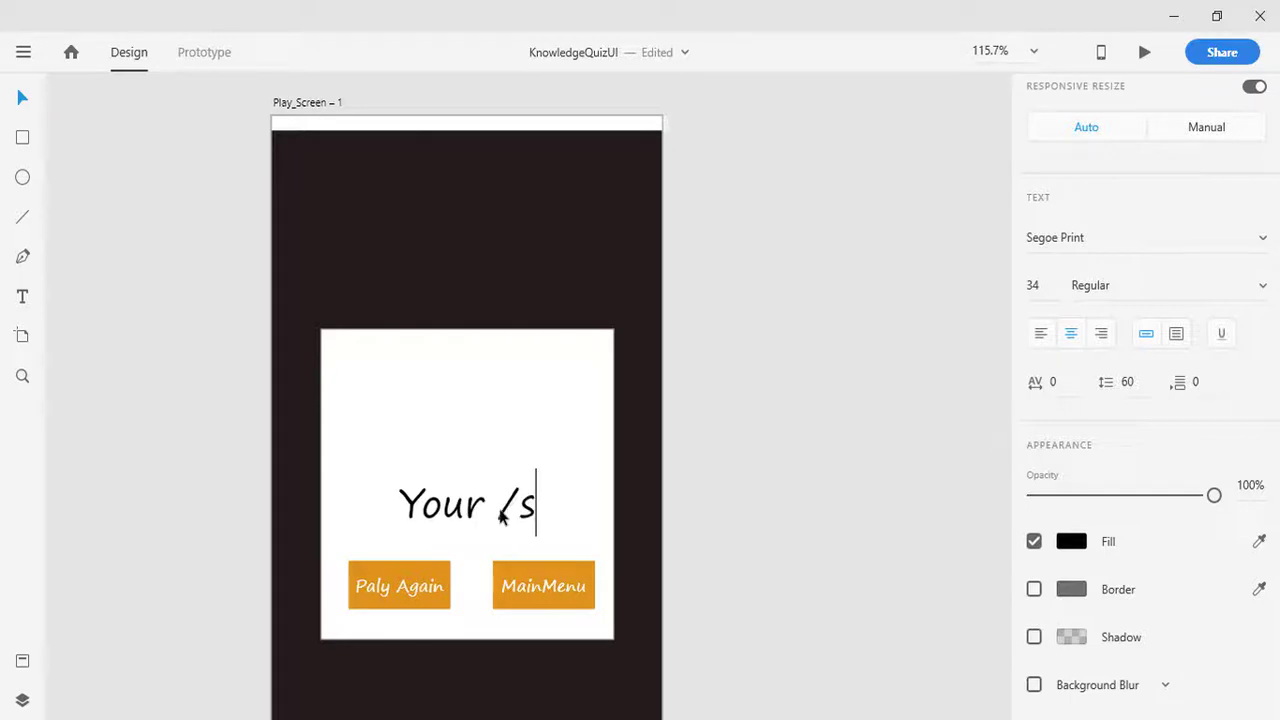
{"action": "key", "text": "BackSpace"}
{"action": "type", "text": "Scor"}
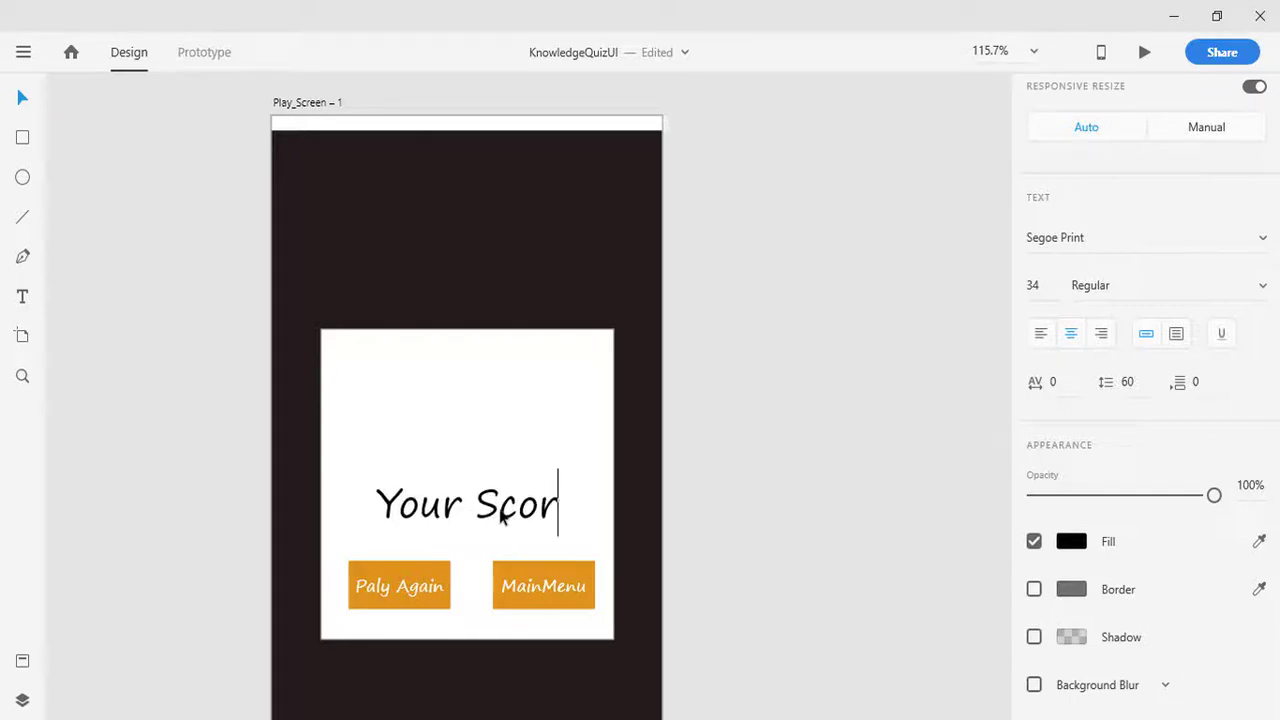
{"action": "type", "text": "e : "}
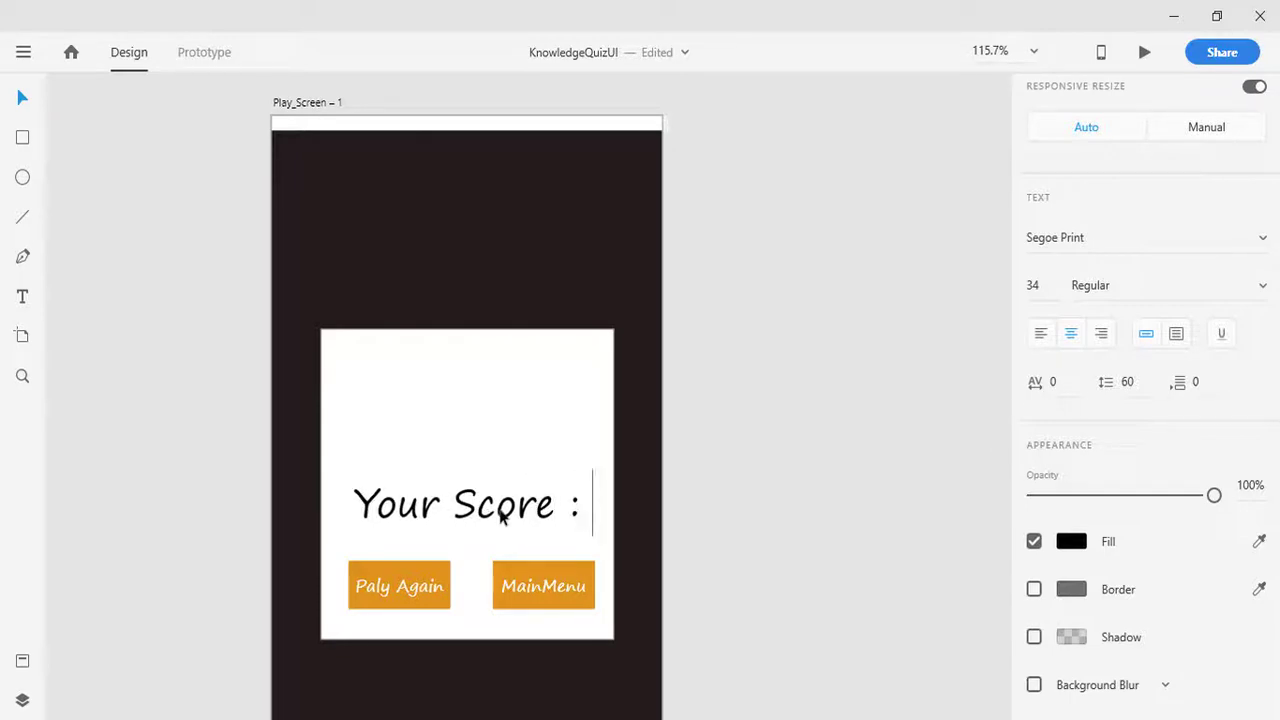
{"action": "type", "text": "05"}
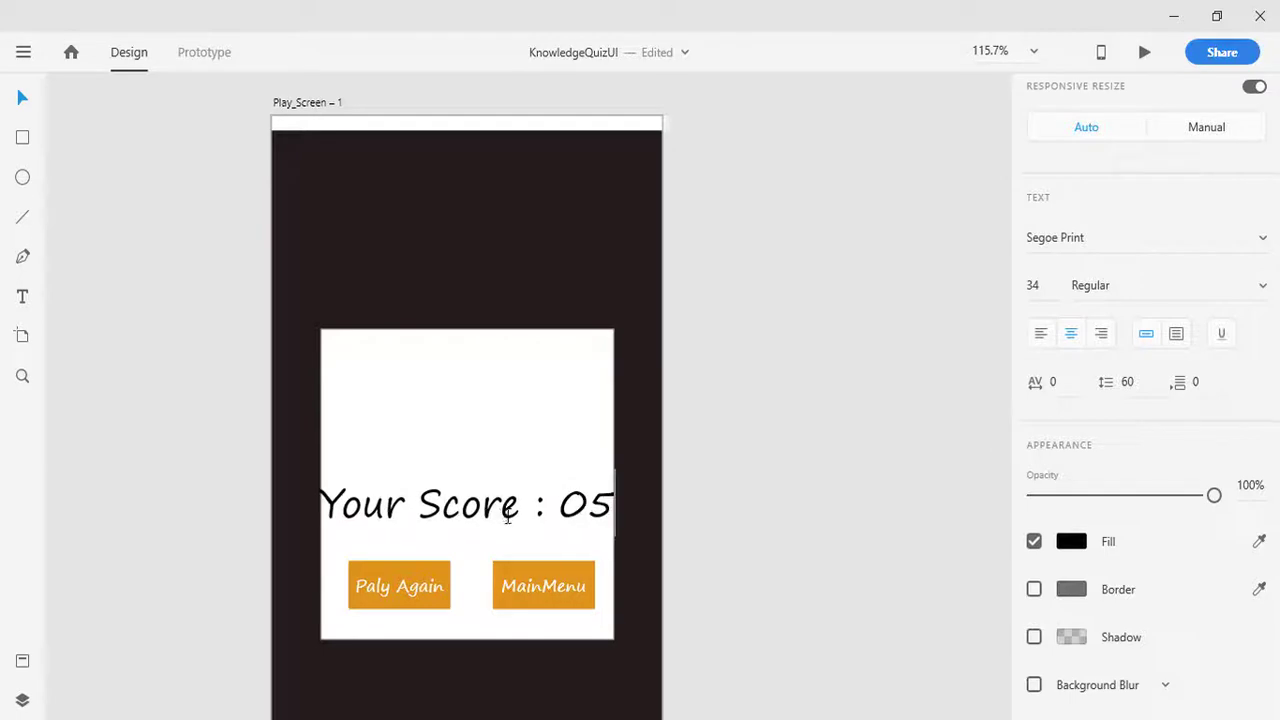
{"action": "key", "text": "Escape"}
{"action": "left_click_drag", "start_coordinate": [467, 538], "coordinate": [467, 503]}
{"action": "left_click", "coordinate": [717, 551]}
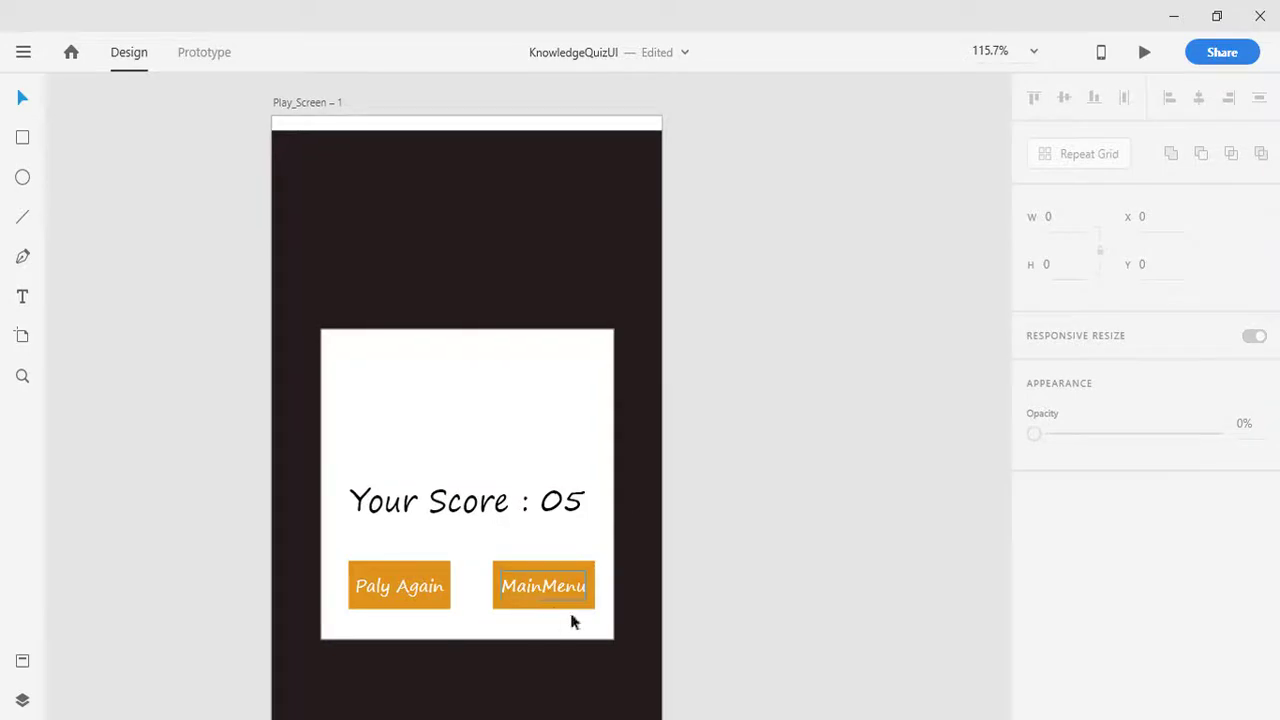
- Draw a rectangle about 188 × 42 beside the artboard and overlay a square about 76 × 76, rotated 45°, on its centre
{"action": "left_click", "coordinate": [22, 137]}
{"action": "mouse_move", "coordinate": [720, 307]}
{"action": "left_mouse_down"}
{"action": "mouse_move", "coordinate": [827, 345]}
{"action": "mouse_move", "coordinate": [926, 356]}
{"action": "left_mouse_up"}
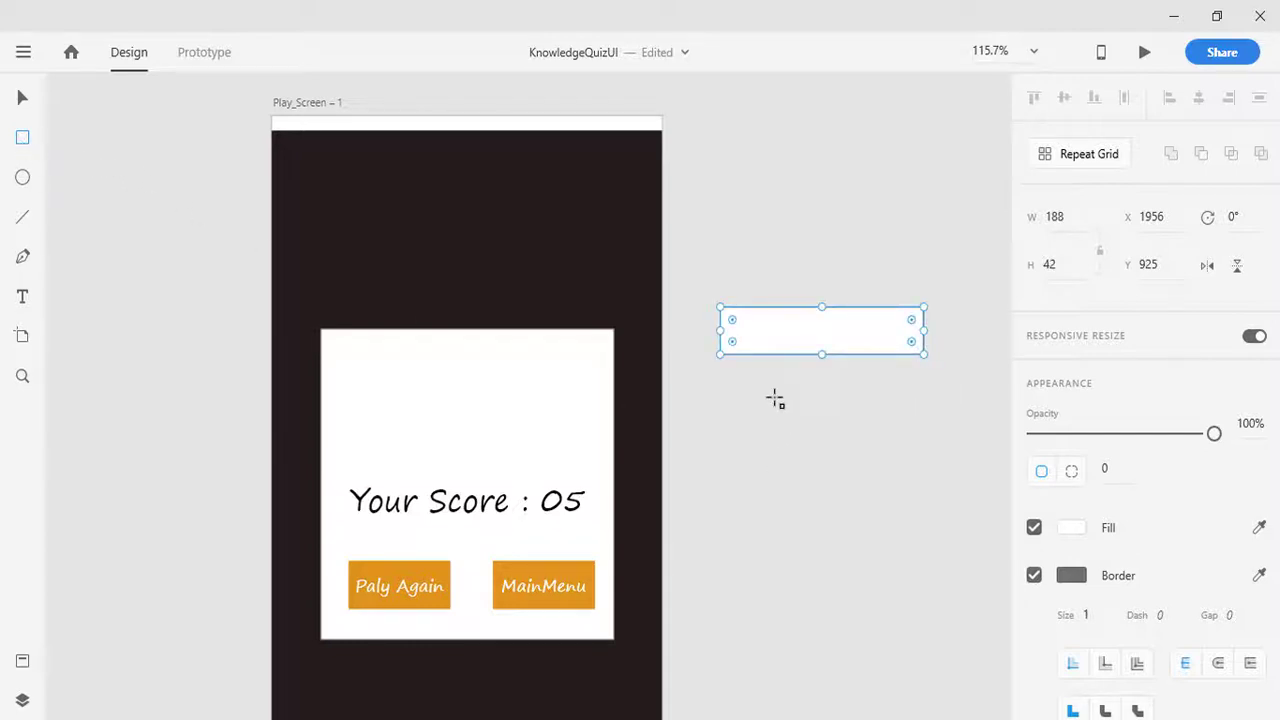
{"action": "left_click_drag", "start_coordinate": [775, 399], "coordinate": [857, 483]}
{"action": "key", "text": "v"}
{"action": "mouse_move", "coordinate": [834, 438]}
{"action": "left_mouse_down"}
{"action": "mouse_move", "coordinate": [860, 431]}
{"action": "mouse_move", "coordinate": [829, 431]}
{"action": "left_mouse_up"}
{"action": "left_click_drag", "start_coordinate": [868, 378], "coordinate": [829, 349]}
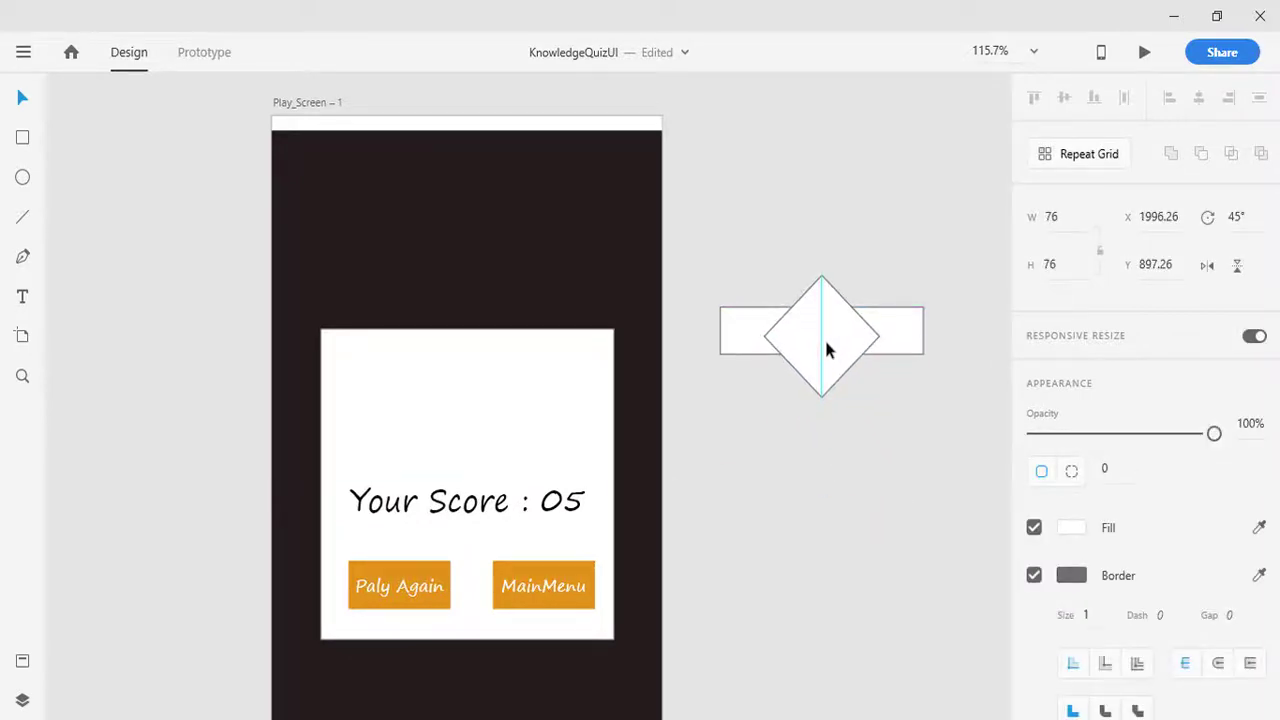
{"action": "left_click", "coordinate": [888, 412]}
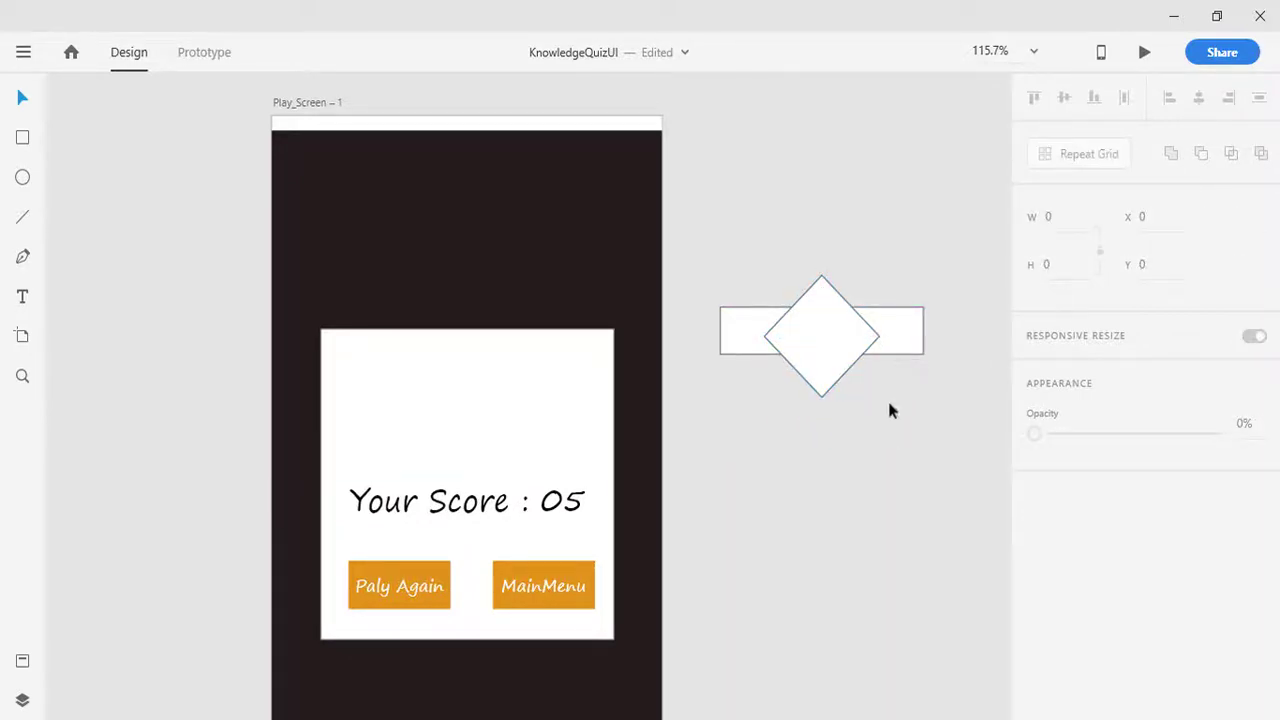
- Align the vertical middles of the rotated square and the long rectangle
{"action": "left_click", "coordinate": [842, 352]}
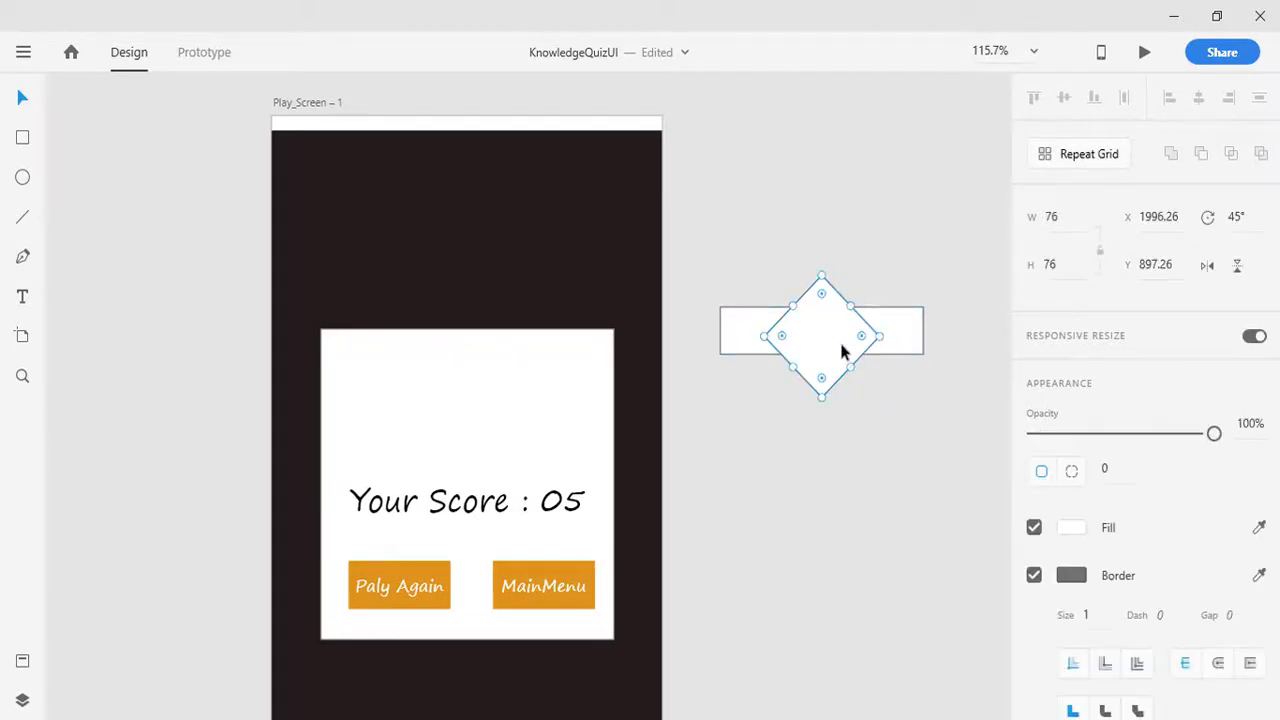
{"action": "left_click", "coordinate": [910, 318], "text": "shift"}
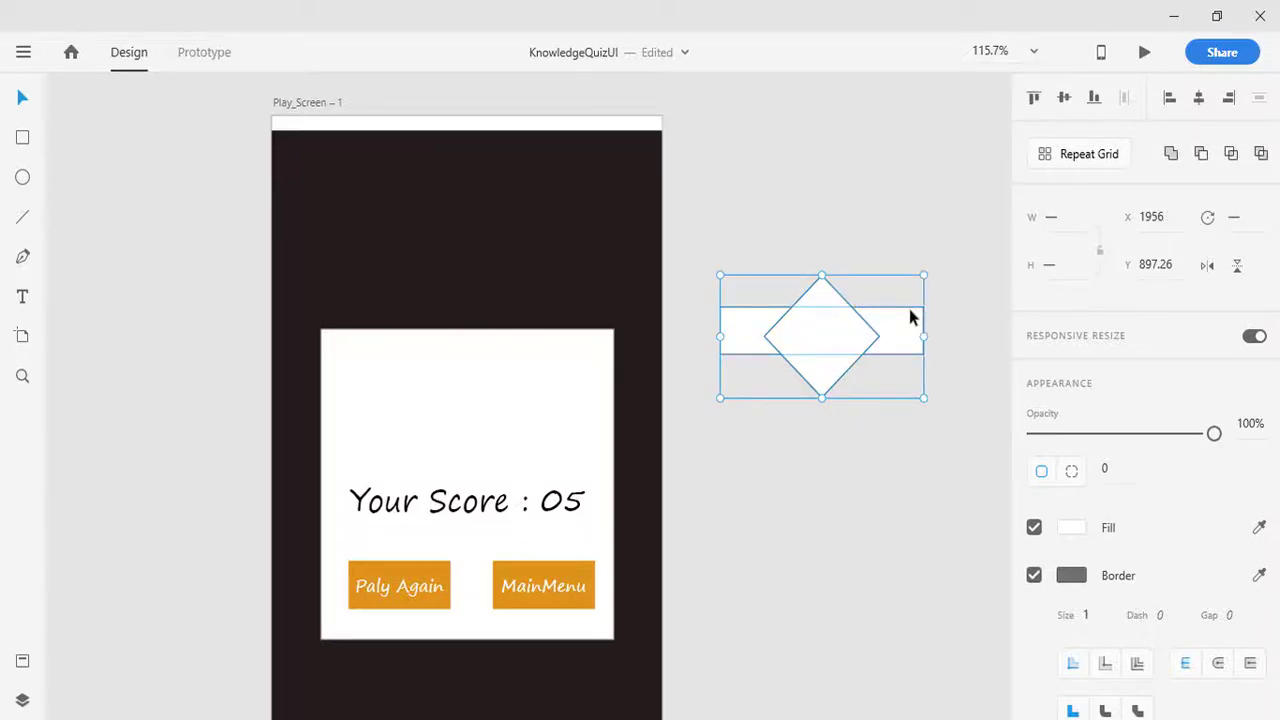
{"action": "left_click", "coordinate": [1066, 100]}
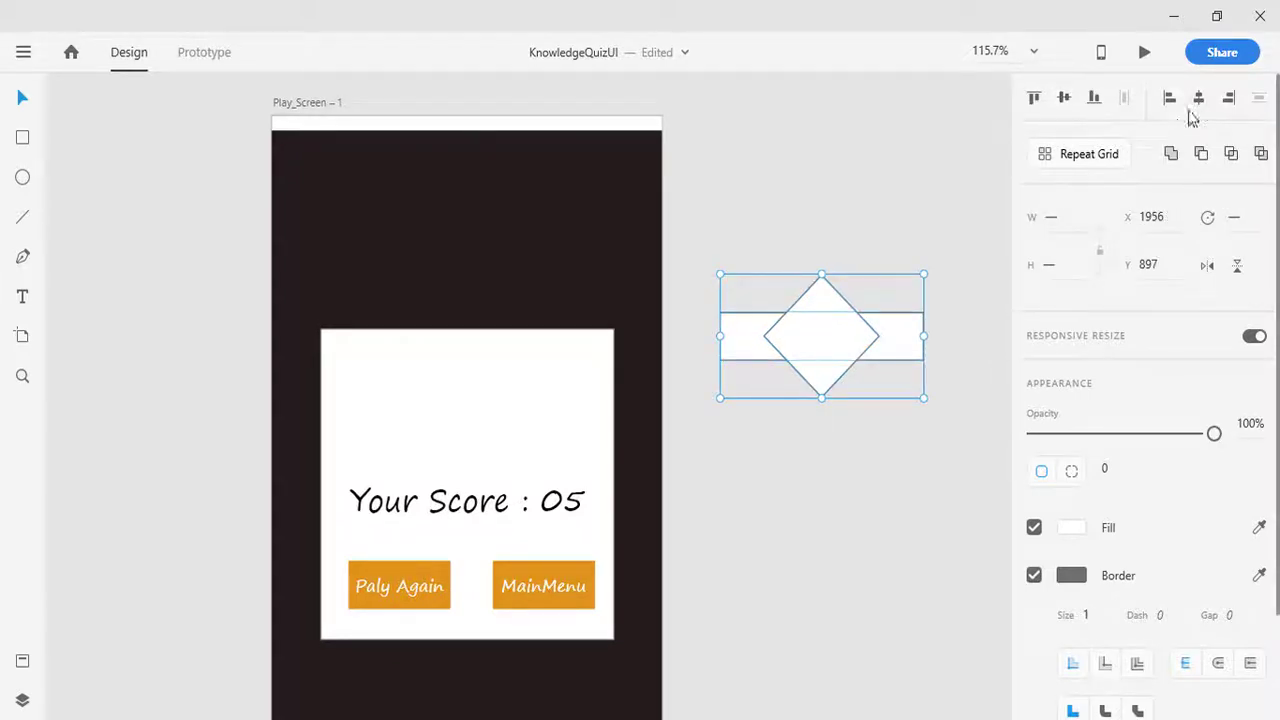
{"action": "left_click", "coordinate": [920, 503]}
- Merge the rotated square and the rectangle into one shape with the Add boolean operation
{"action": "left_click_drag", "start_coordinate": [687, 242], "coordinate": [971, 438]}
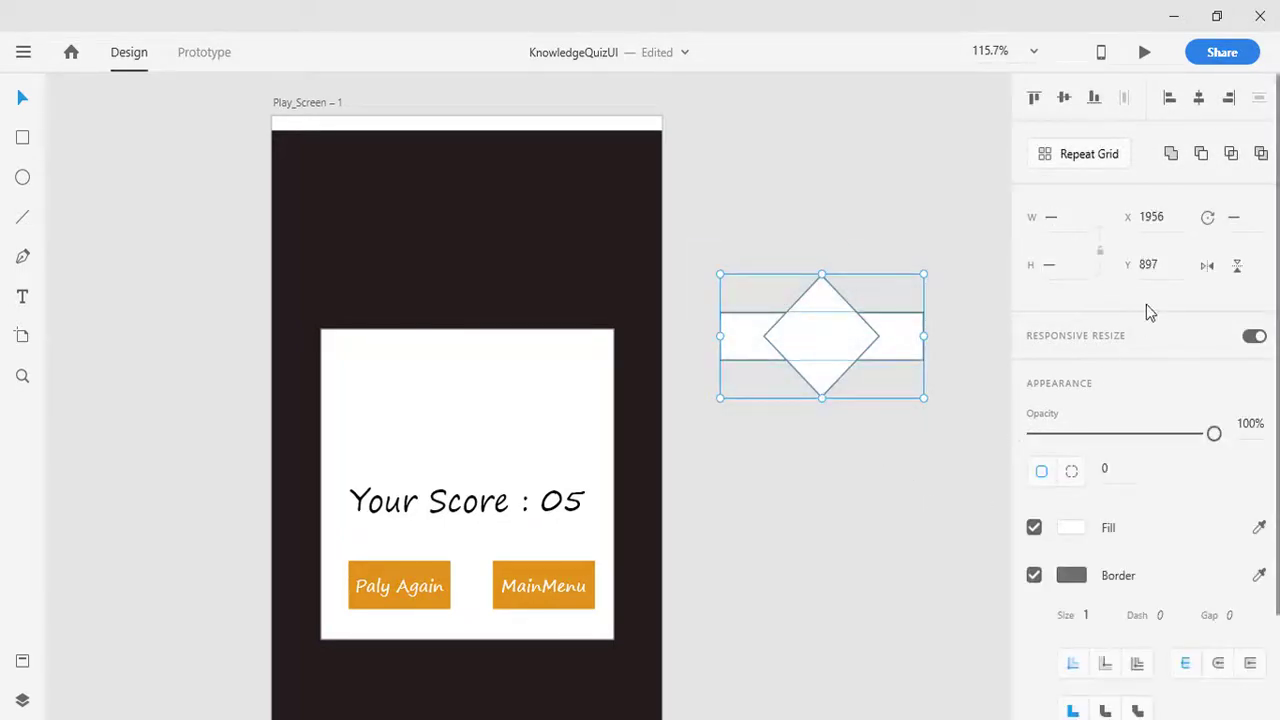
{"action": "left_click", "coordinate": [1172, 157]}
{"action": "left_click", "coordinate": [921, 500]}
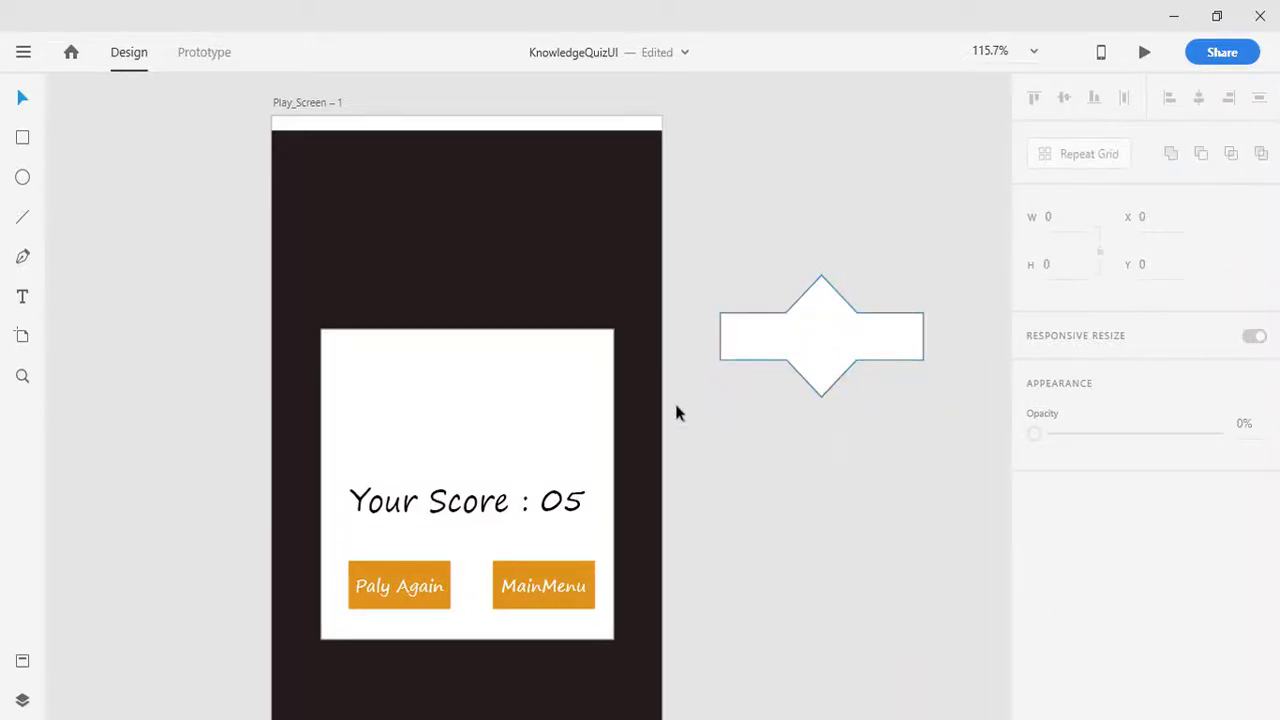
{"action": "left_click", "coordinate": [833, 348]}
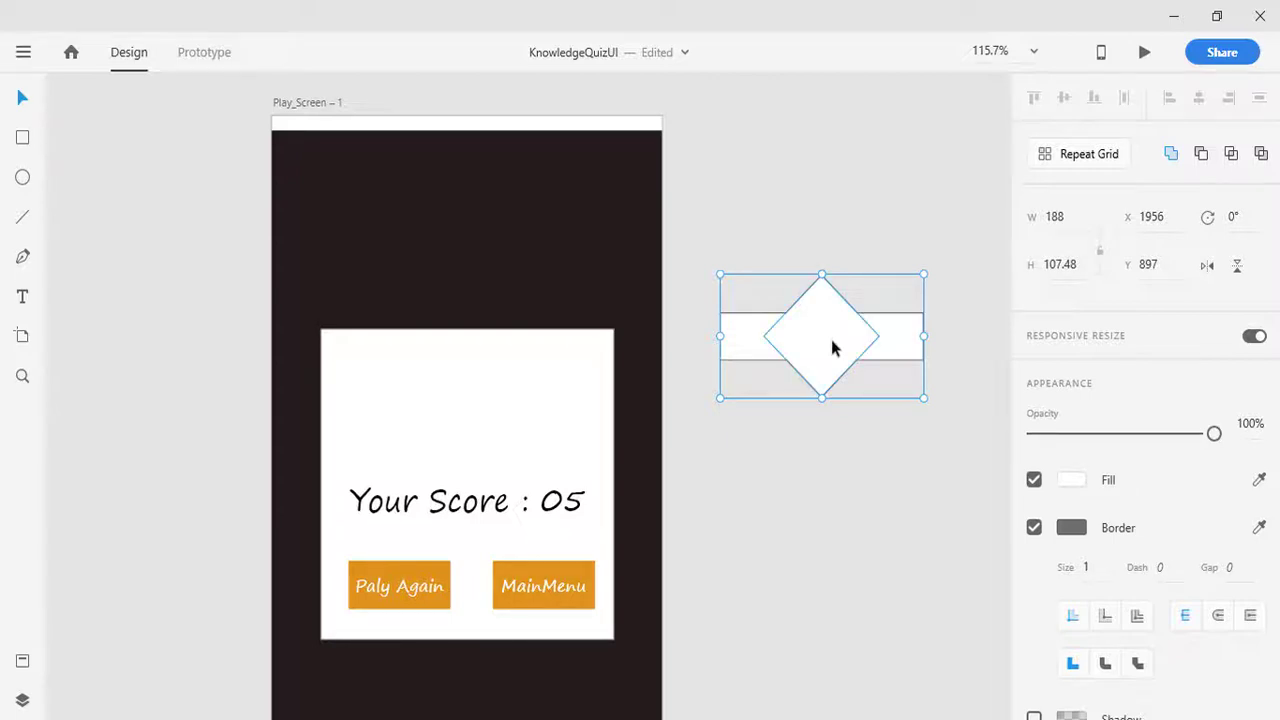
- Draw a square about 73 × 73, rotate it about 43°, and lay it over the middle of the merged shape
{"action": "left_click", "coordinate": [23, 139]}
{"action": "left_click_drag", "start_coordinate": [781, 462], "coordinate": [884, 542]}
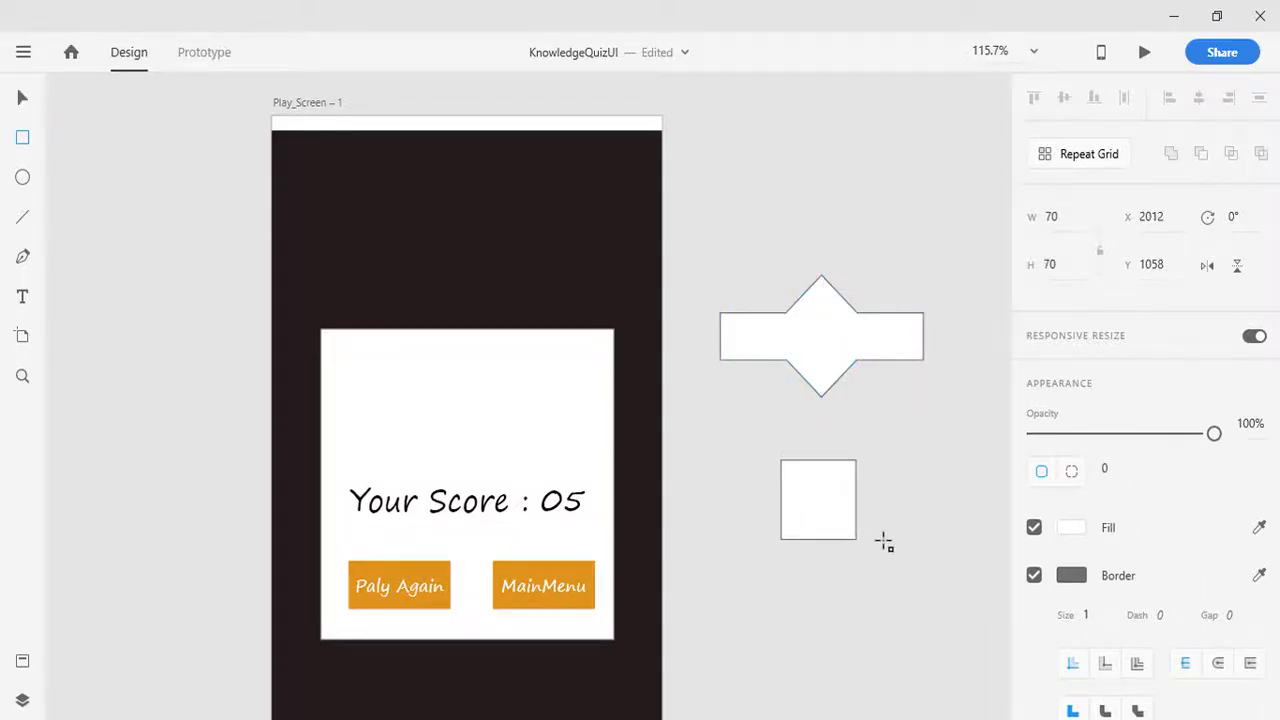
{"action": "key", "text": "ctrl+z"}
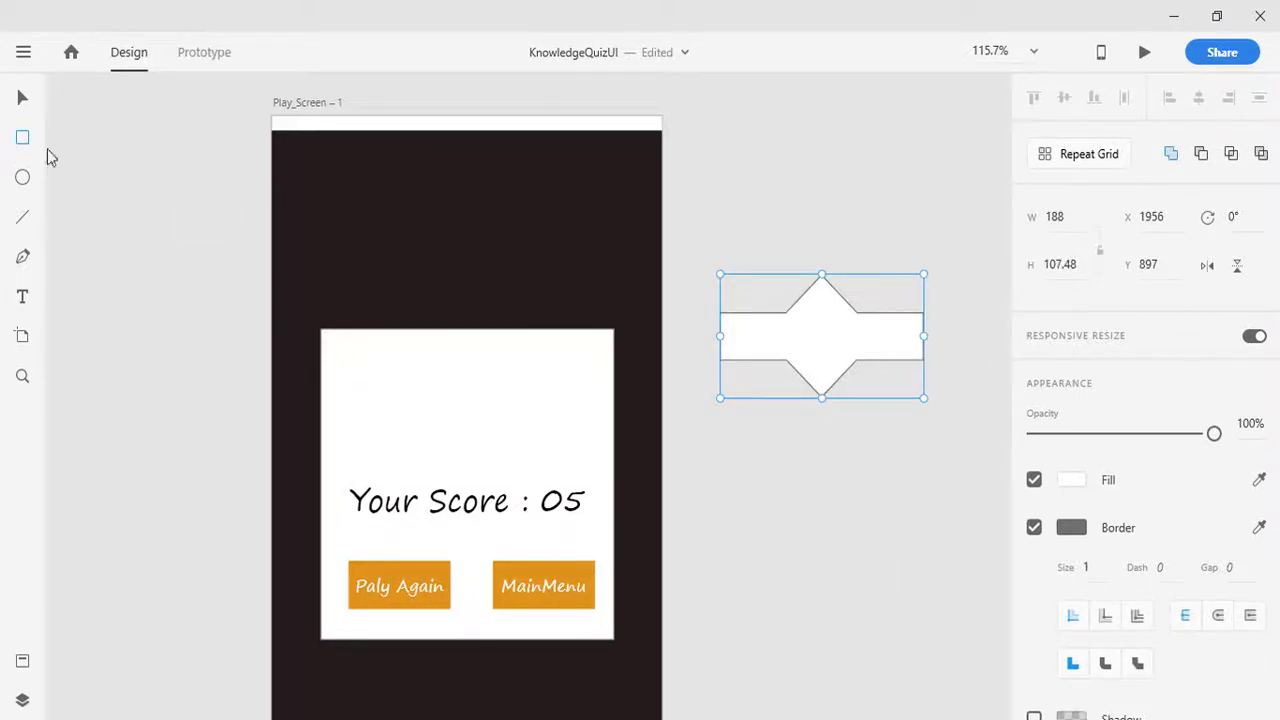
{"action": "left_click_drag", "start_coordinate": [781, 460], "coordinate": [896, 547]}
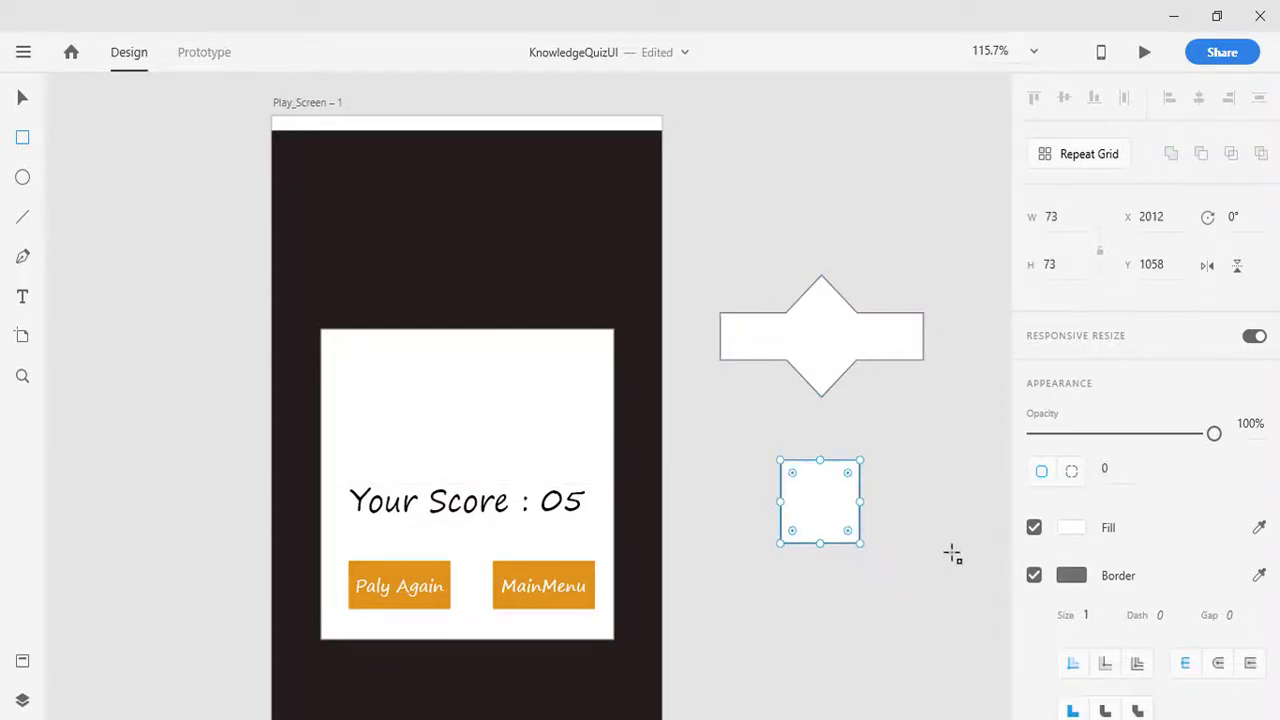
{"action": "key", "text": "v"}
{"action": "left_click_drag", "start_coordinate": [867, 456], "coordinate": [830, 349]}
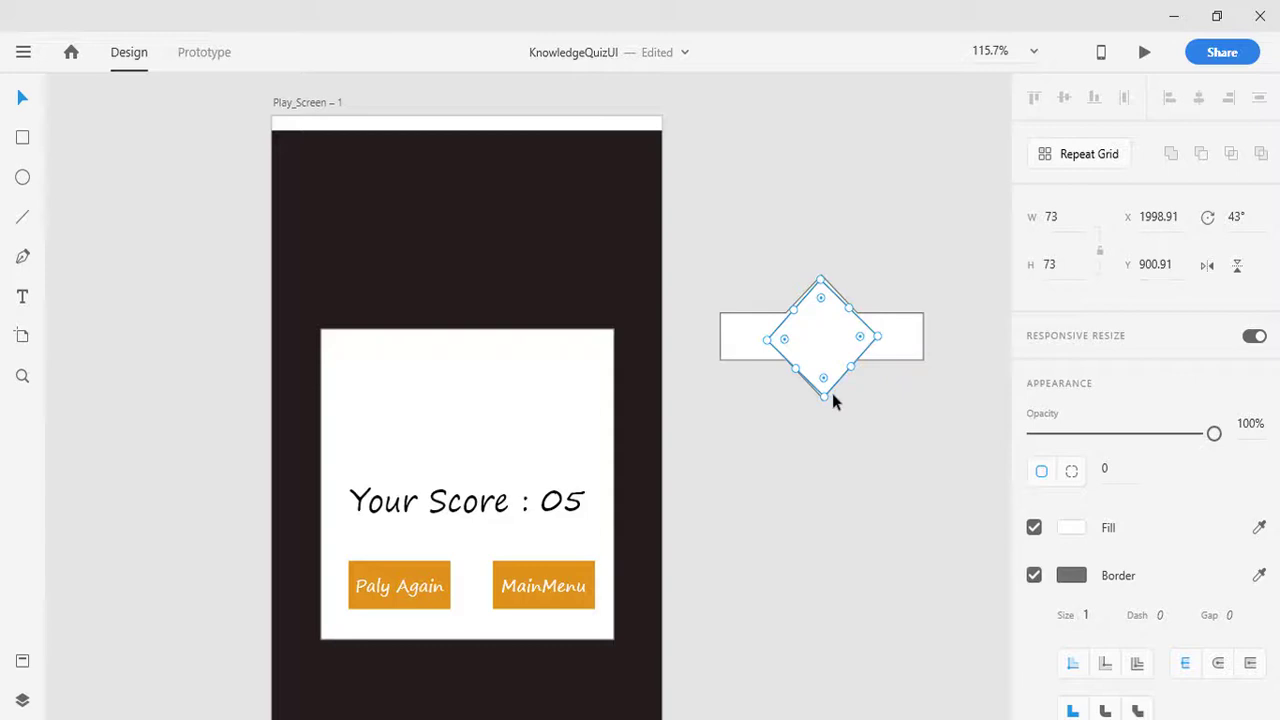
- Shrink the overlaid rotated square to about 51 × 51 and centre it inside the merged shape
{"action": "left_click_drag", "start_coordinate": [825, 398], "coordinate": [822, 338]}
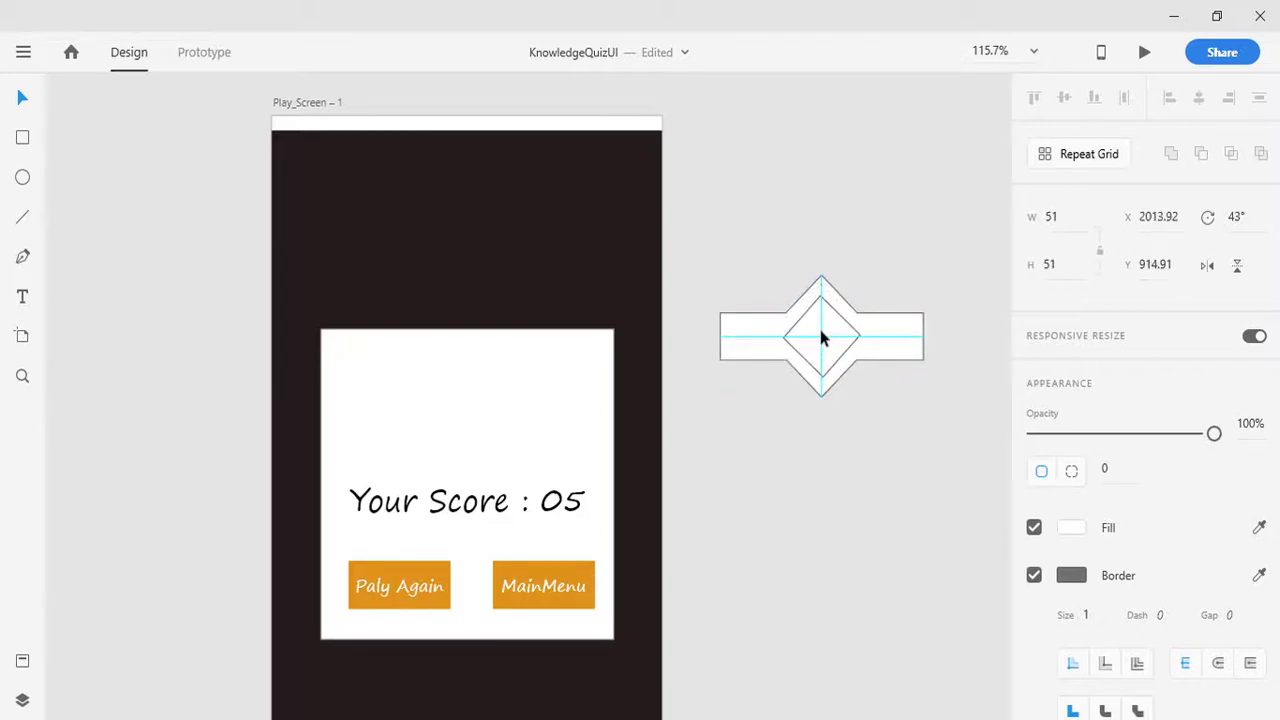
{"action": "left_click", "coordinate": [875, 455]}
{"action": "left_click", "coordinate": [820, 340]}
{"action": "left_click", "coordinate": [822, 341]}
{"action": "left_click_drag", "start_coordinate": [822, 341], "coordinate": [827, 343]}
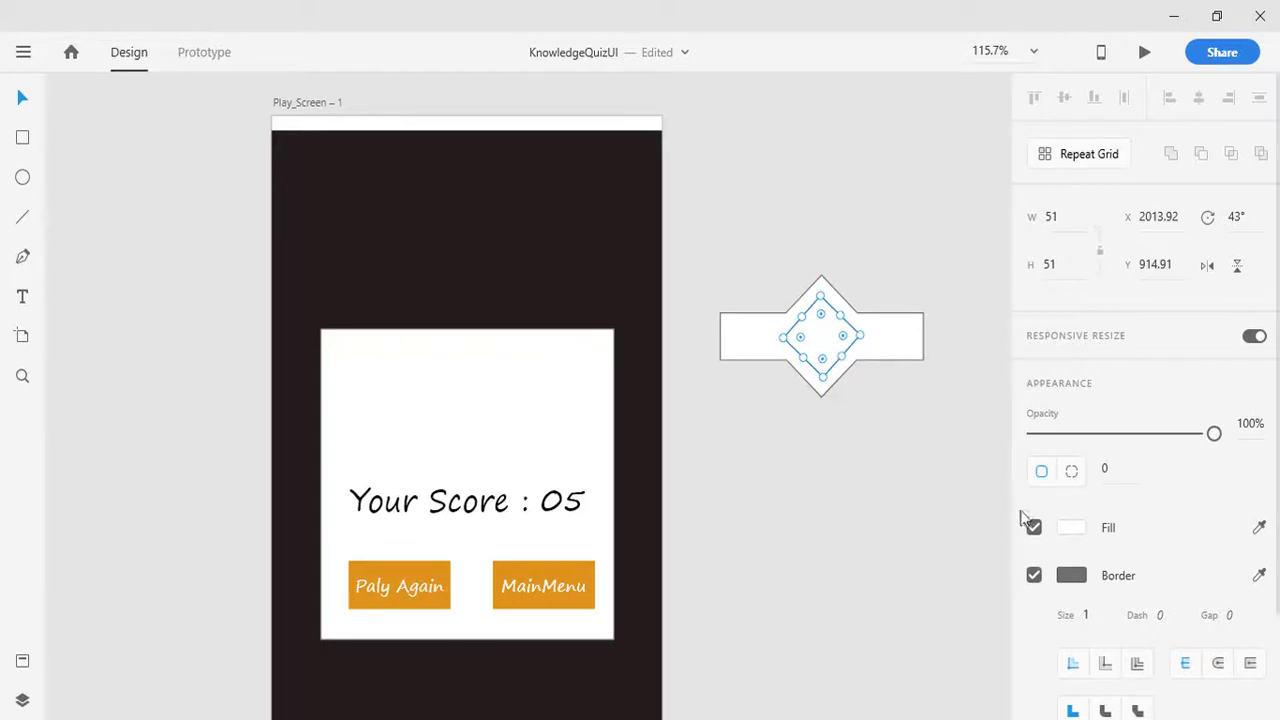
- Give the inner rotated square a green fill, then sample a replacement fill colour from the empty canvas
{"action": "left_click", "coordinate": [1075, 528]}
{"action": "left_click_drag", "start_coordinate": [976, 481], "coordinate": [976, 516]}
{"action": "left_click_drag", "start_coordinate": [926, 470], "coordinate": [933, 440]}
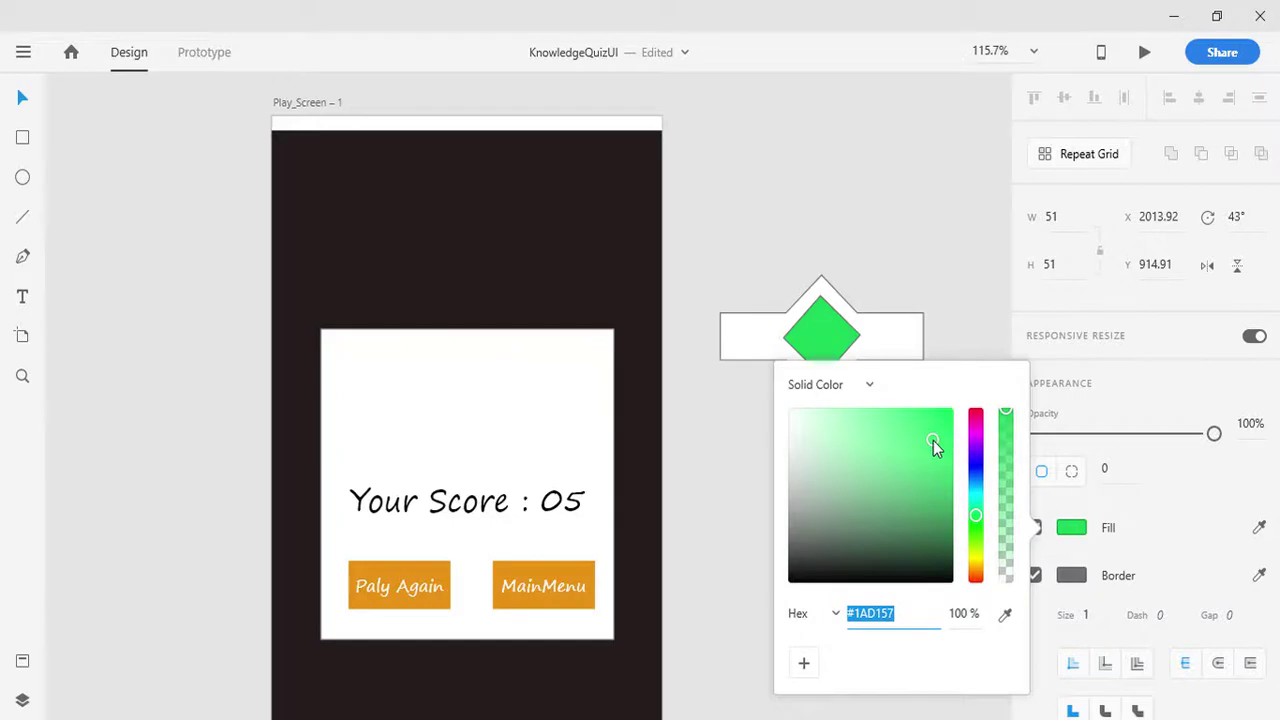
{"action": "left_click", "coordinate": [1160, 514]}
{"action": "left_click", "coordinate": [1259, 527]}
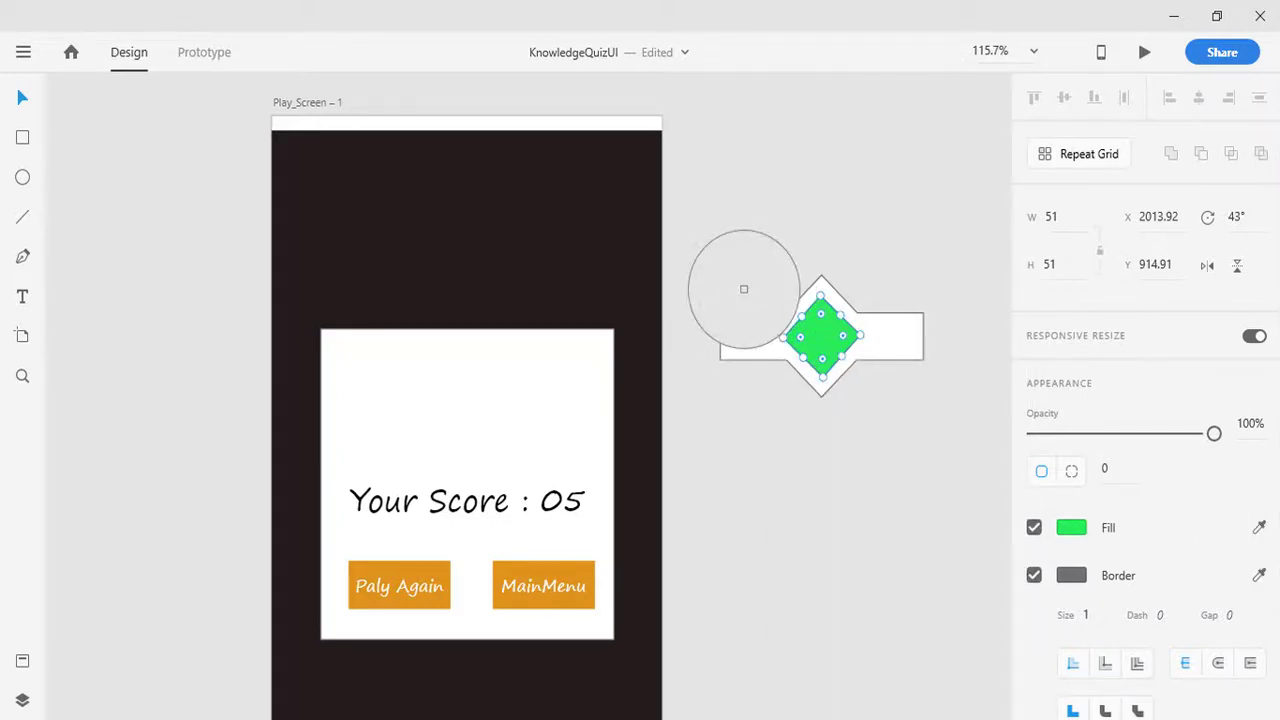
{"action": "left_click", "coordinate": [928, 524]}
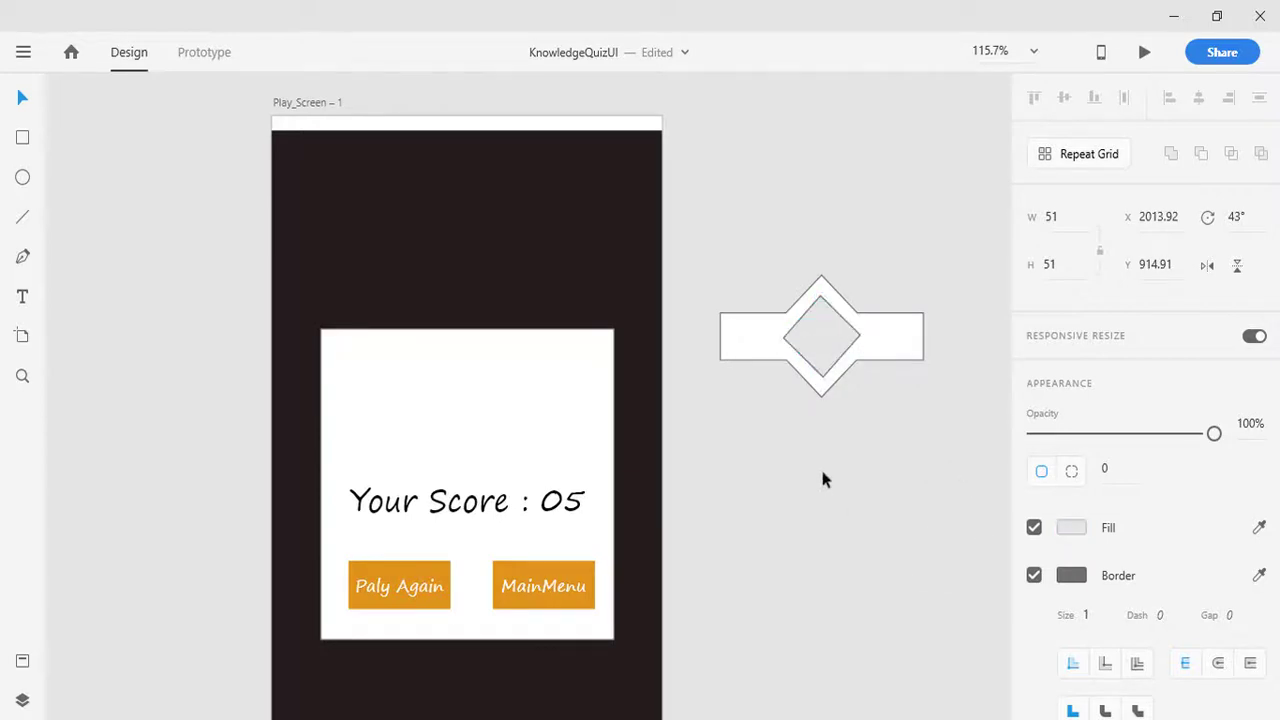
- Fill the badge's inner rotated square with the green sampled from the answer options on the When_Quiz_Option_C... artboard
{"action": "scroll", "coordinate": [822, 480], "scroll_direction": "down", "scroll_amount": 5}
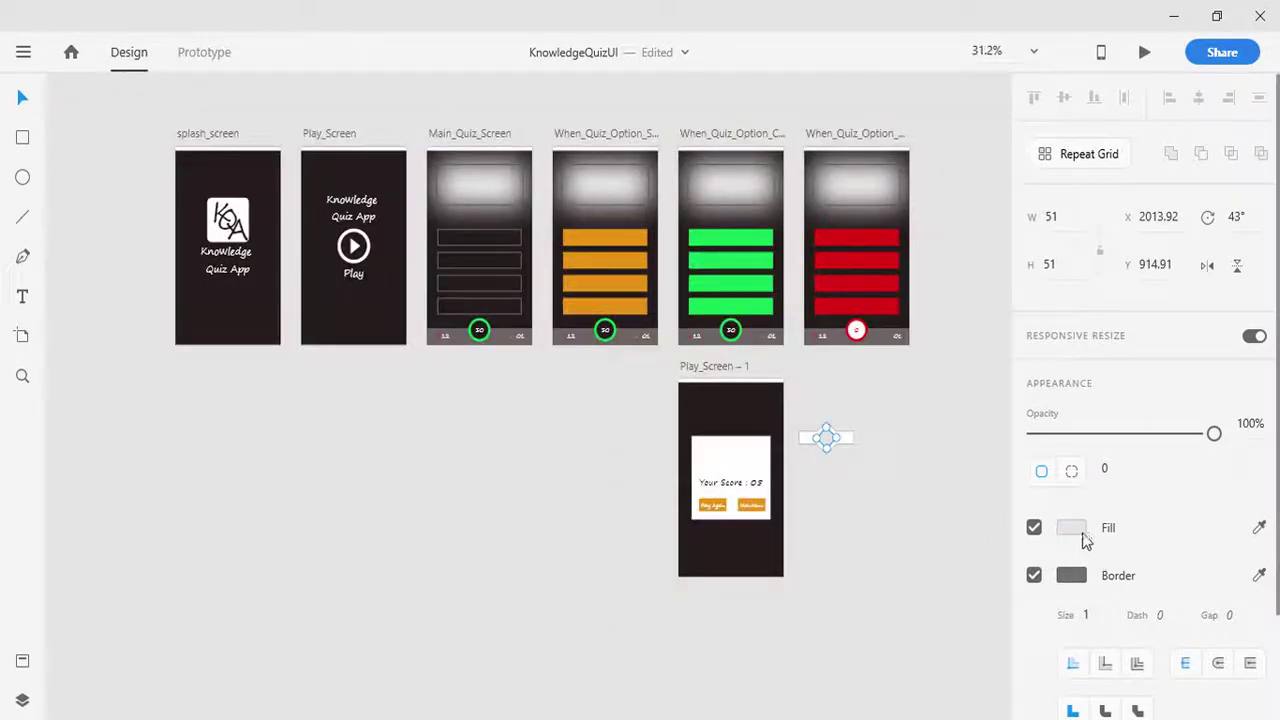
{"action": "left_click", "coordinate": [1259, 527]}
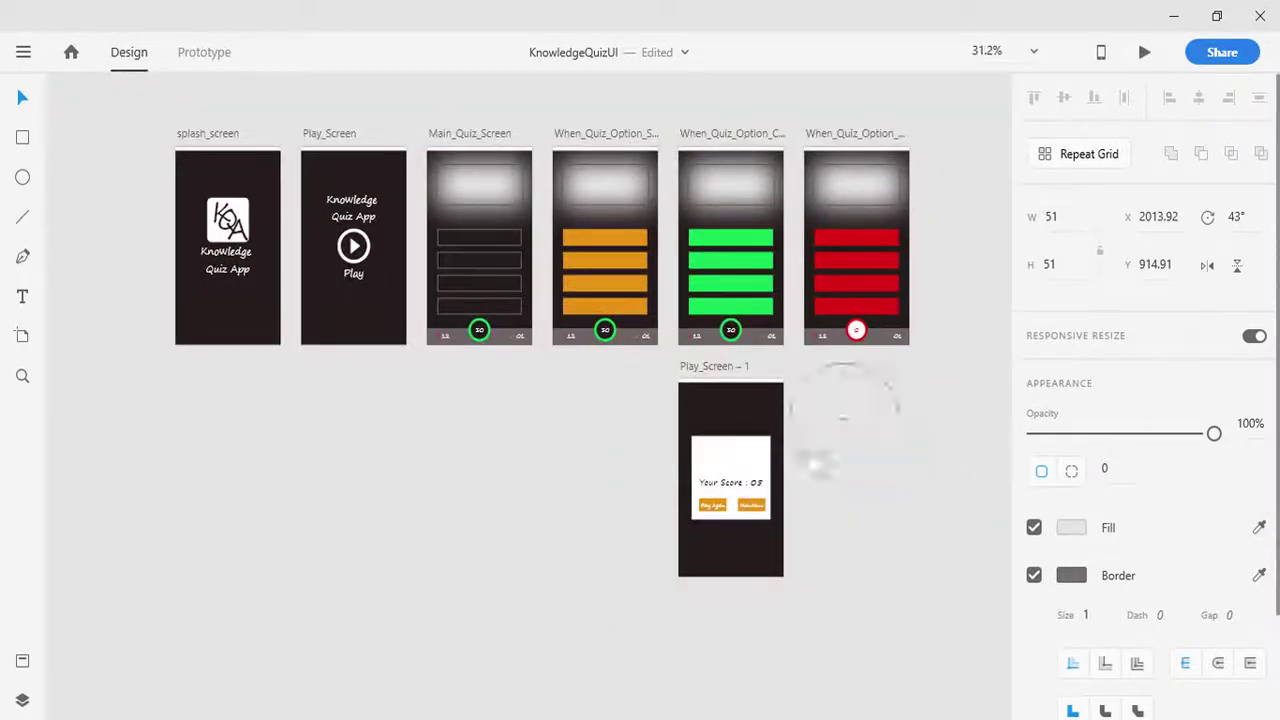
{"action": "left_click", "coordinate": [720, 277]}
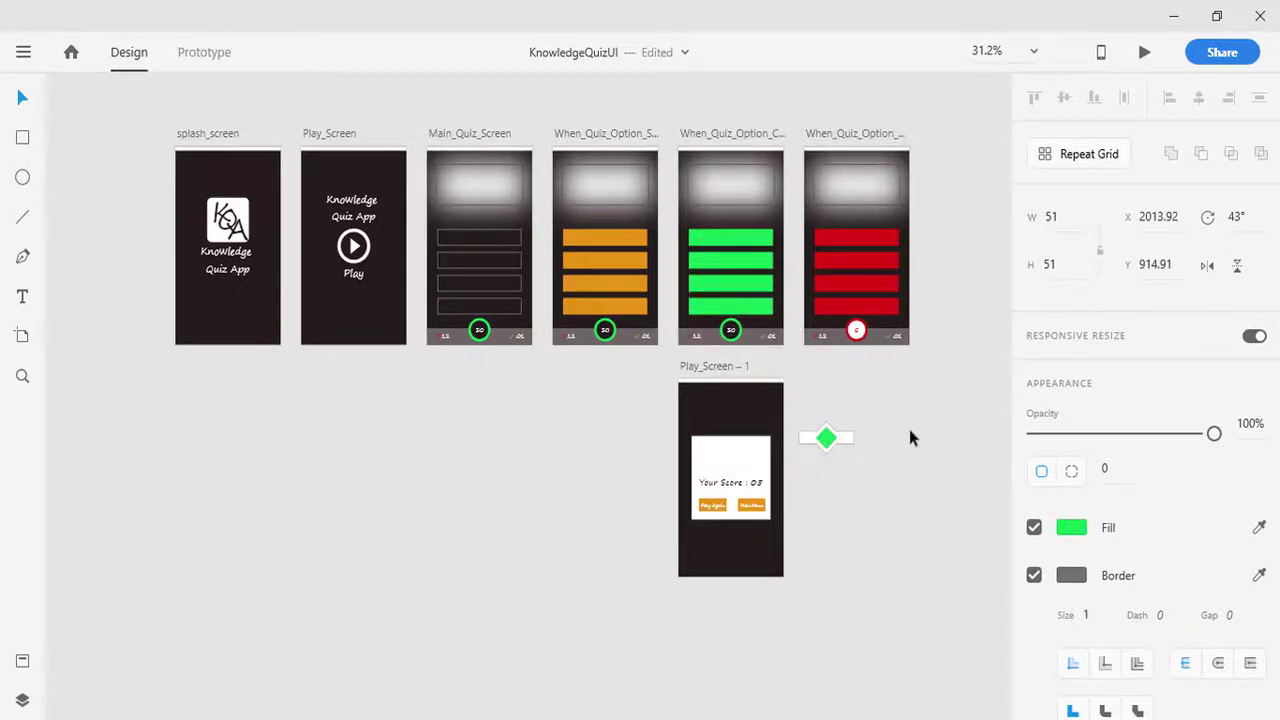
- Remove the borders from the green rotated square and from the white merged shape behind it
{"action": "scroll", "coordinate": [905, 435], "scroll_direction": "up", "scroll_amount": 5}
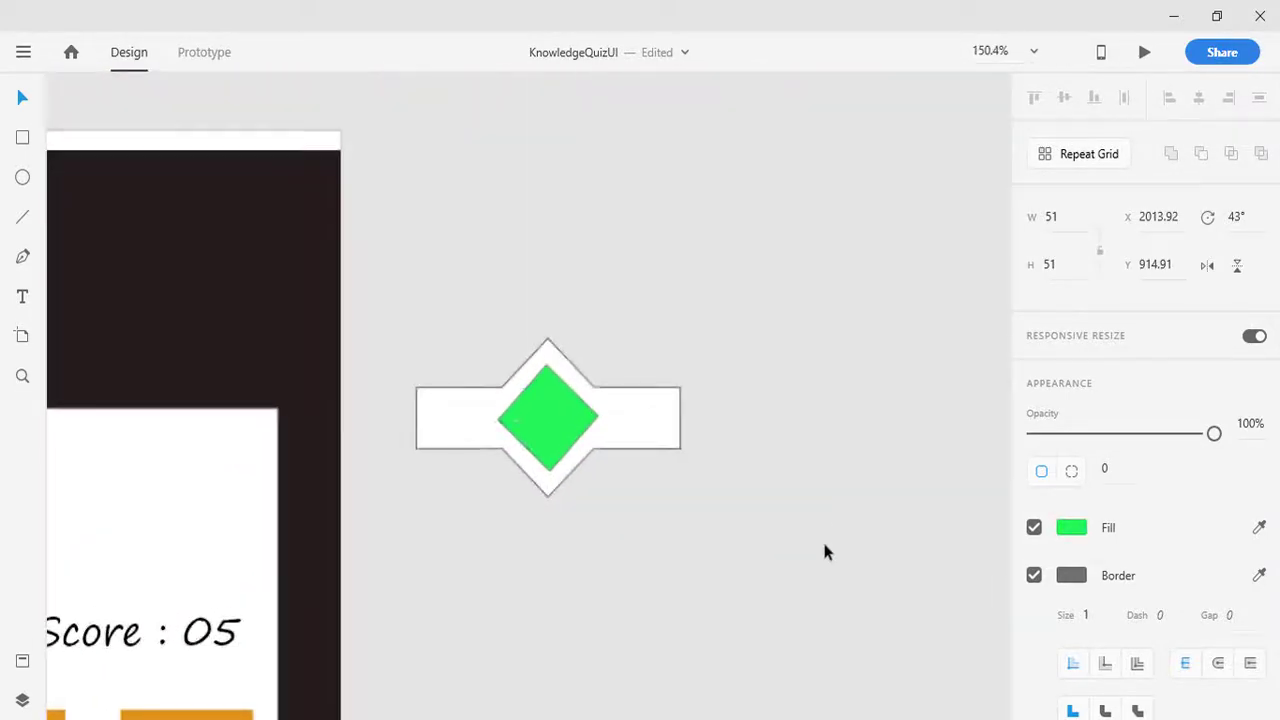
{"action": "scroll", "coordinate": [789, 551], "scroll_direction": "left", "scroll_amount": 2}
{"action": "left_click", "coordinate": [838, 568]}
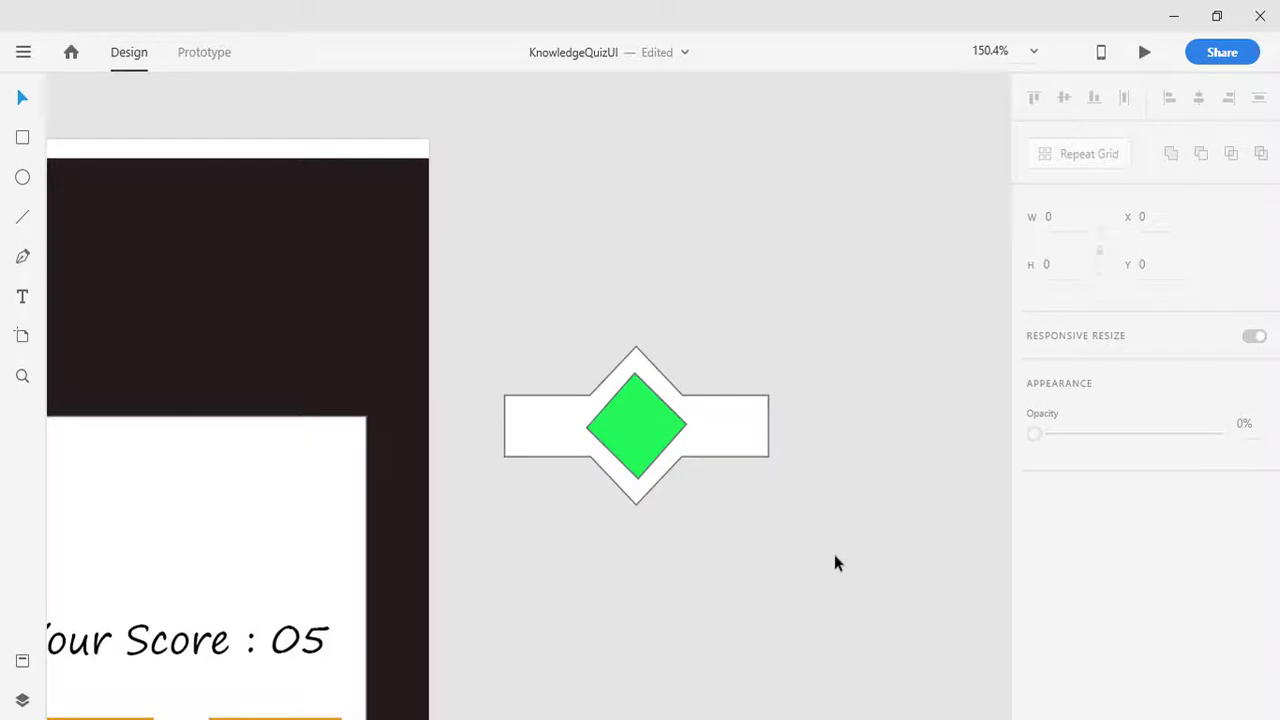
{"action": "left_click", "coordinate": [672, 434]}
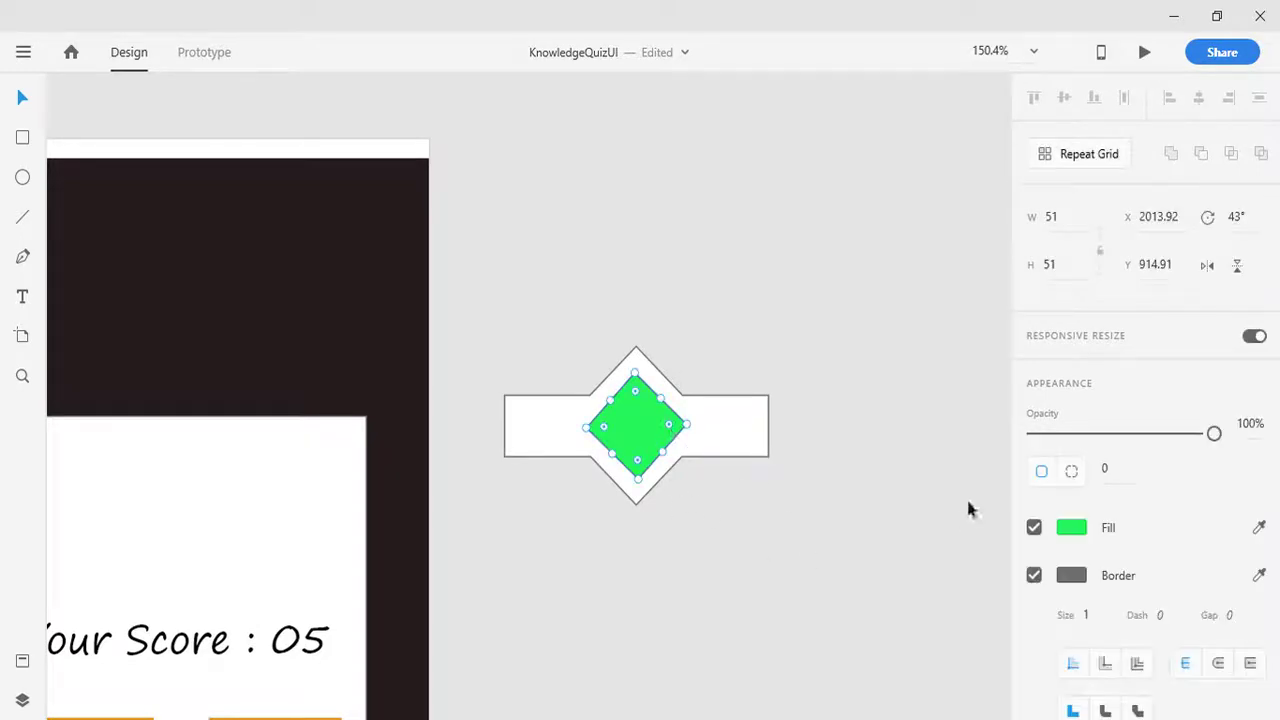
{"action": "left_click", "coordinate": [886, 563]}
{"action": "left_click", "coordinate": [741, 428]}
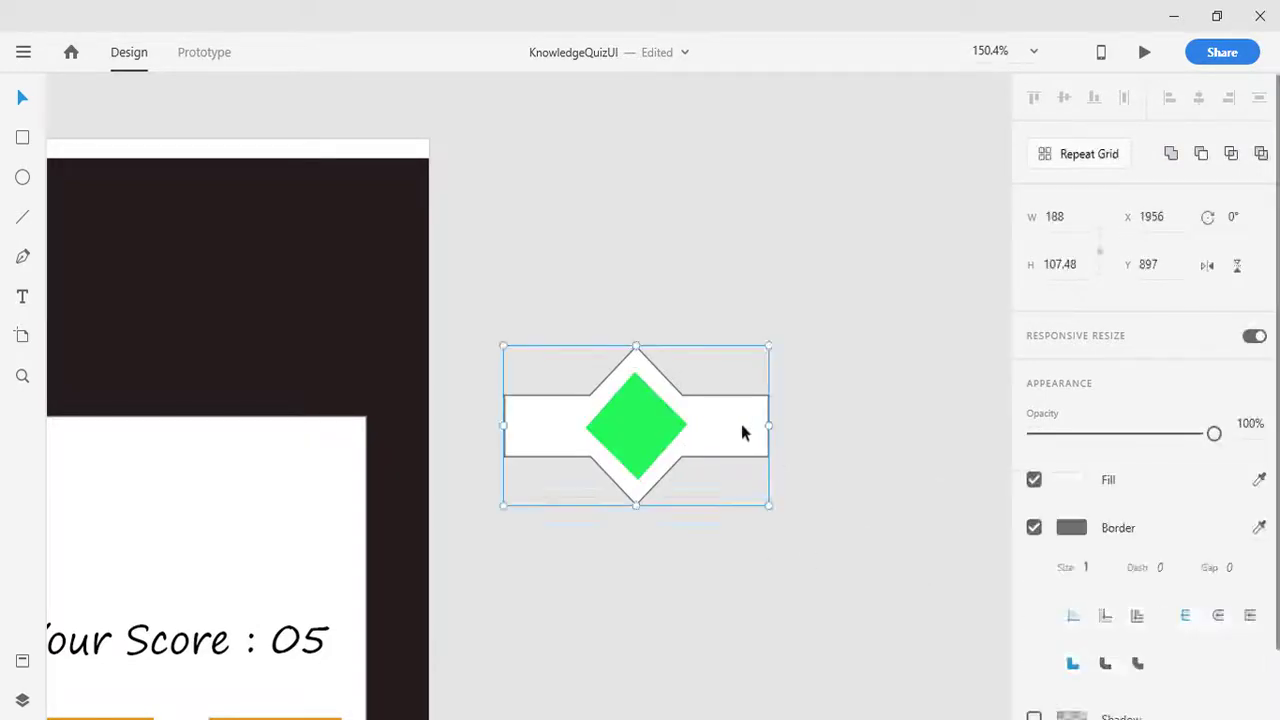
{"action": "left_click", "coordinate": [1034, 528]}
{"action": "left_click", "coordinate": [903, 560]}
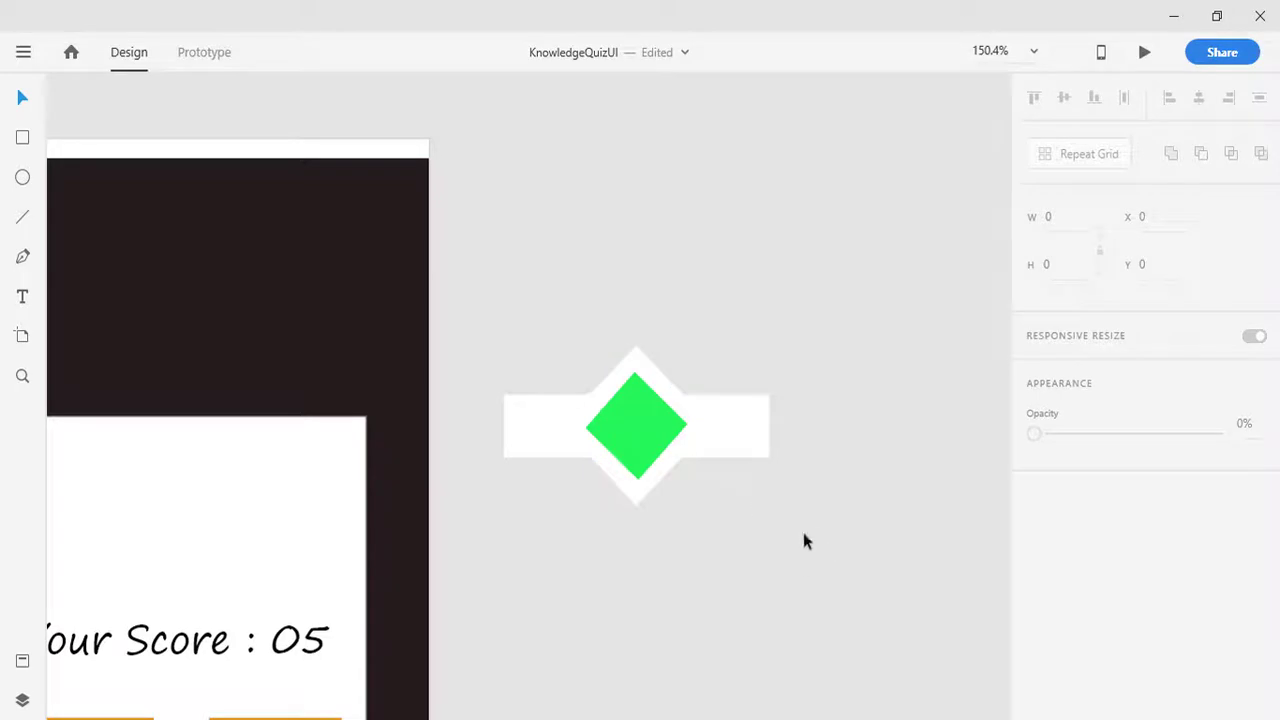
- Copy the MainMenu button's text onto the green square of the badge and change the copy to YOU WON
{"action": "scroll", "coordinate": [530, 577], "scroll_direction": "down", "scroll_amount": 5}
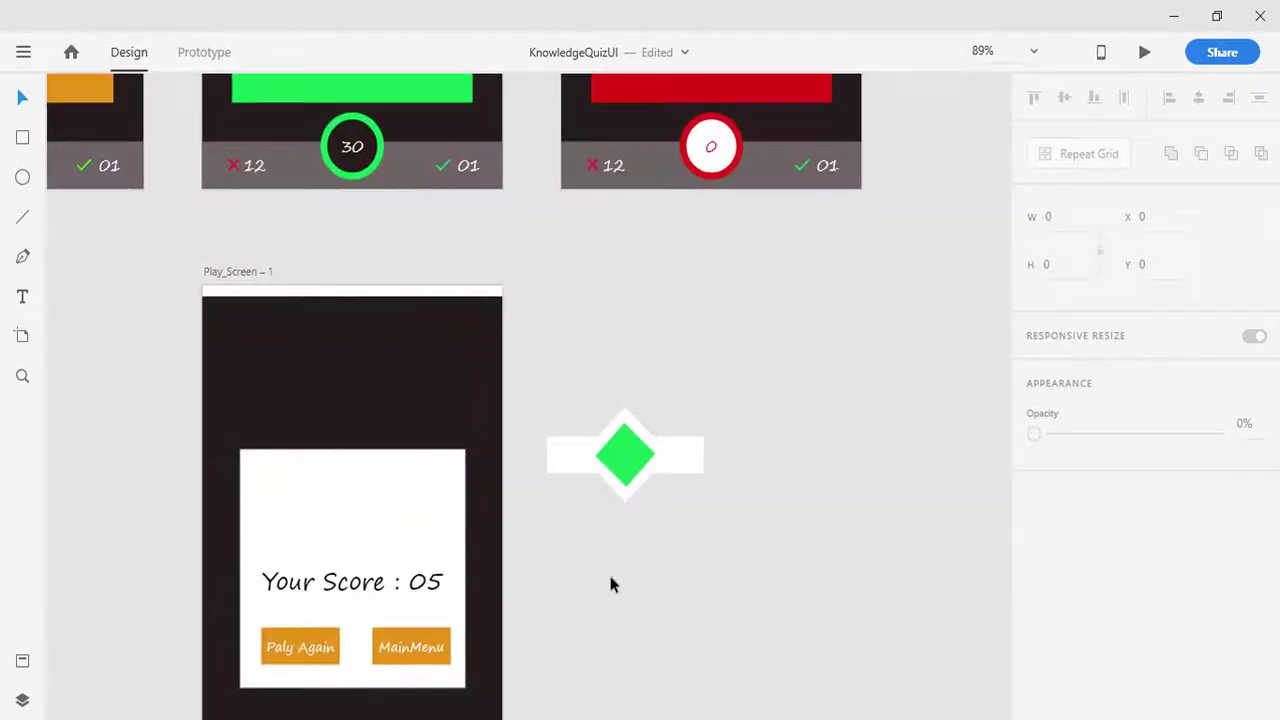
{"action": "scroll", "coordinate": [614, 590], "scroll_direction": "up", "scroll_amount": 2}
{"action": "left_click", "coordinate": [363, 677]}
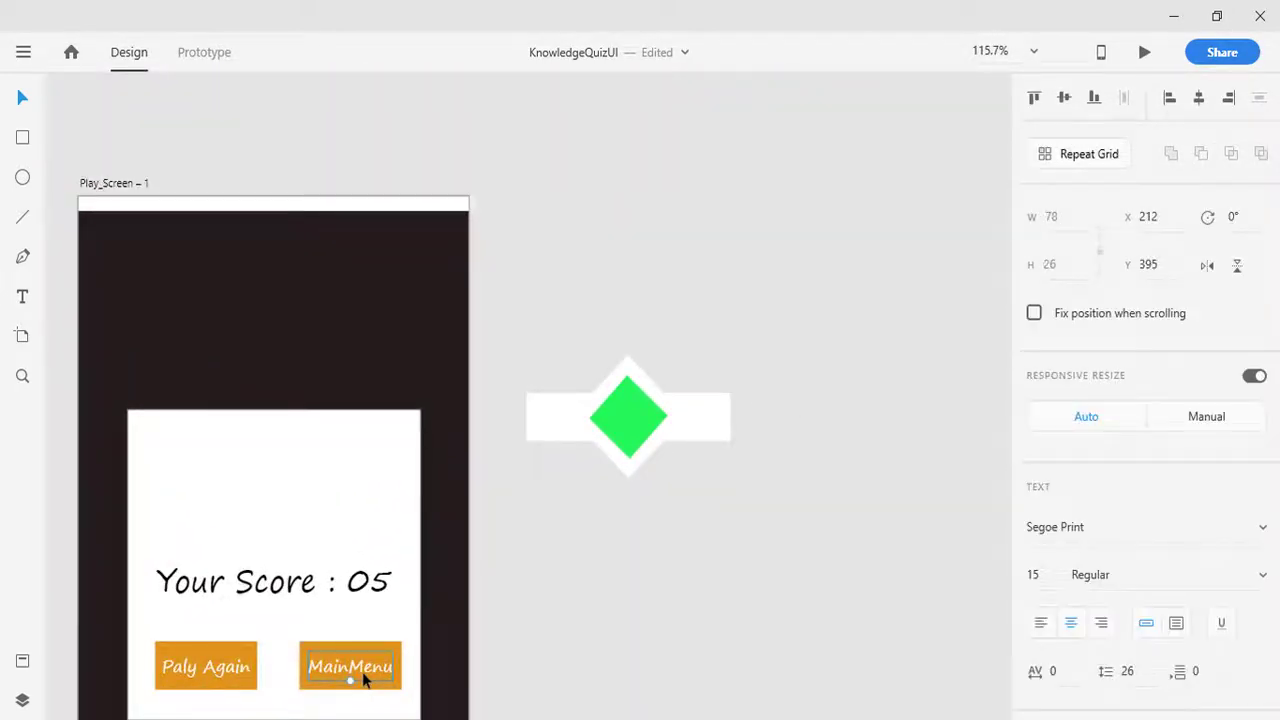
{"action": "left_click_drag", "start_coordinate": [363, 677], "coordinate": [640, 423]}
{"action": "double_click", "coordinate": [628, 424]}
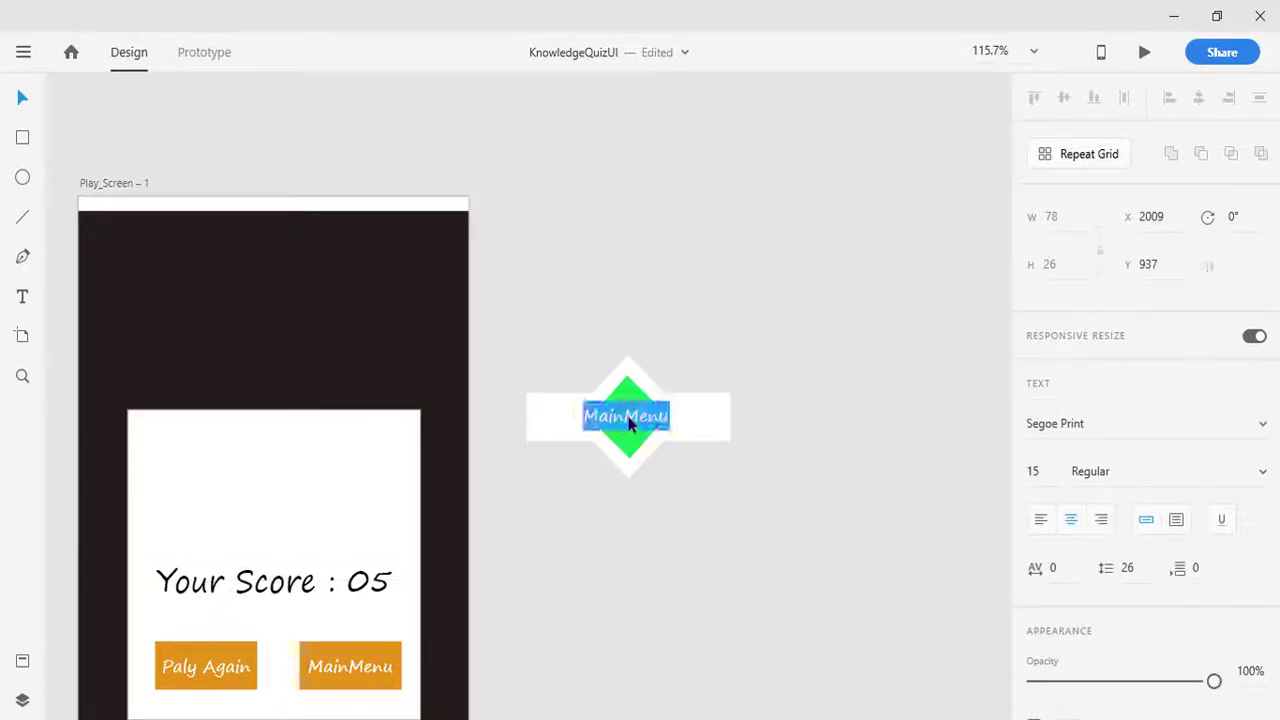
{"action": "type", "text": "YOU"}
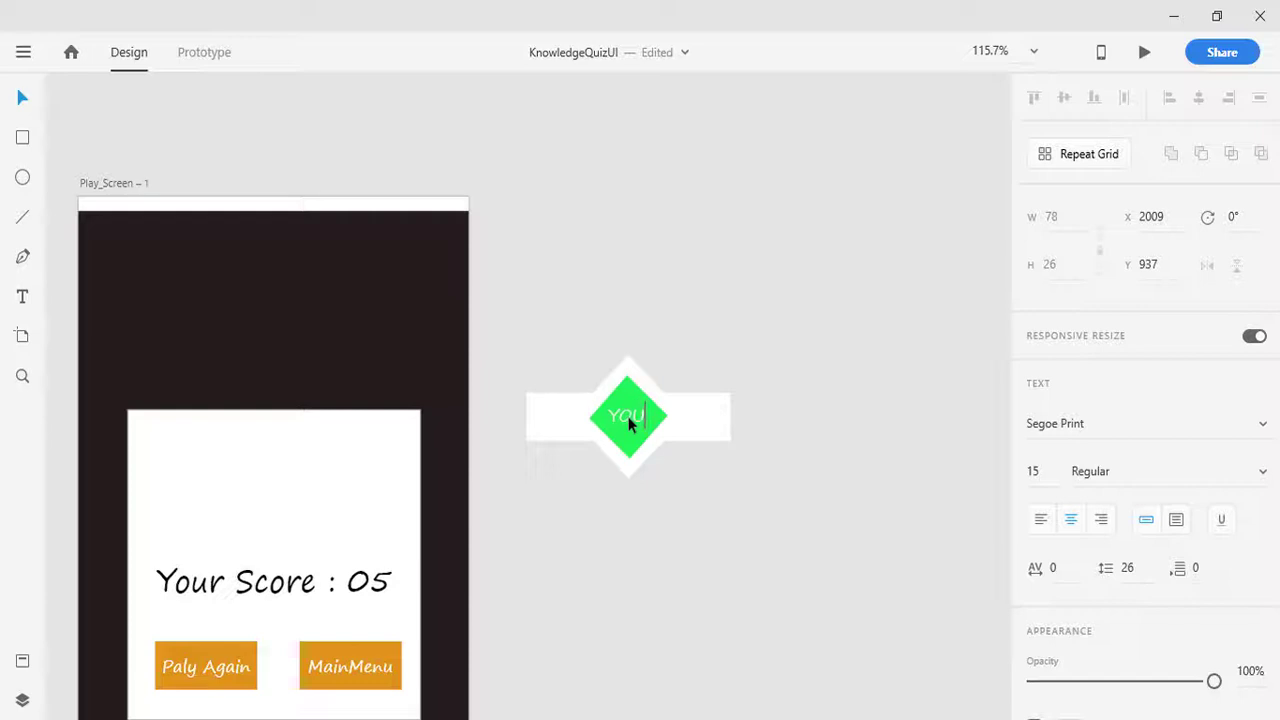
{"action": "type", "text": " WON"}
{"action": "key", "text": "Escape"}
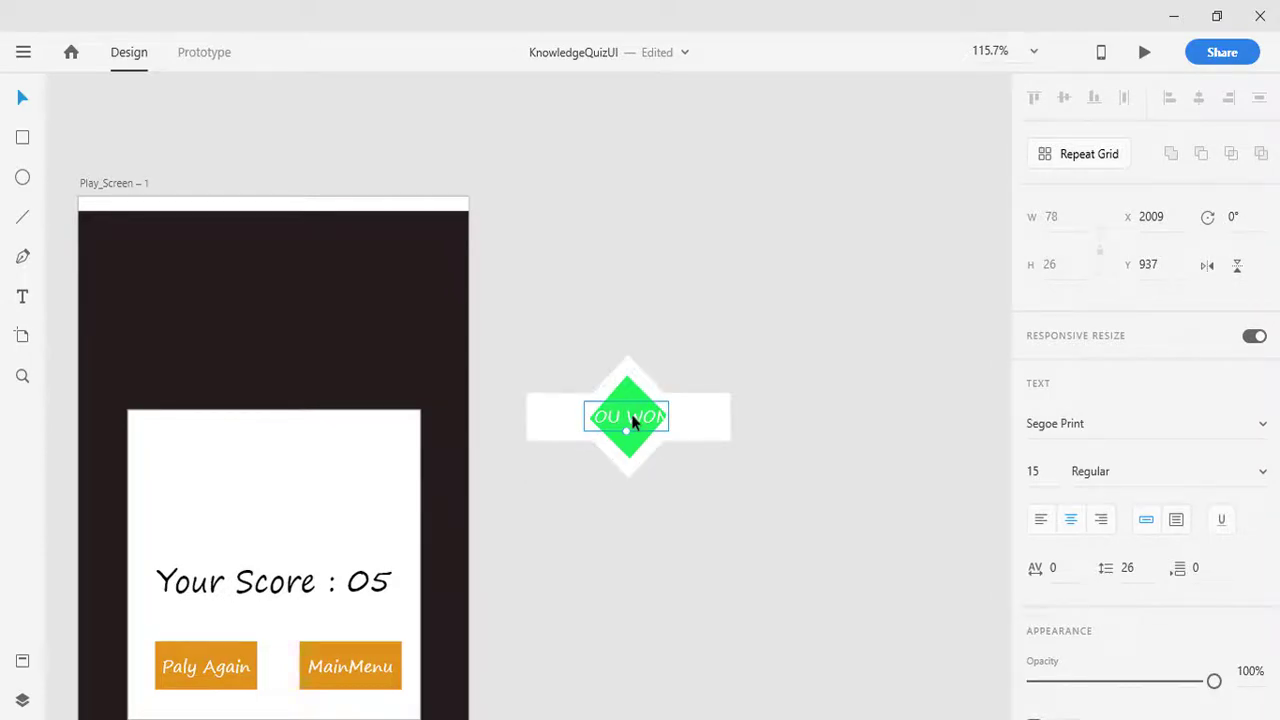
- Turn on a border for the YOU WON text and set the border colour to black
{"action": "scroll", "coordinate": [1080, 610], "scroll_direction": "down", "scroll_amount": 3}
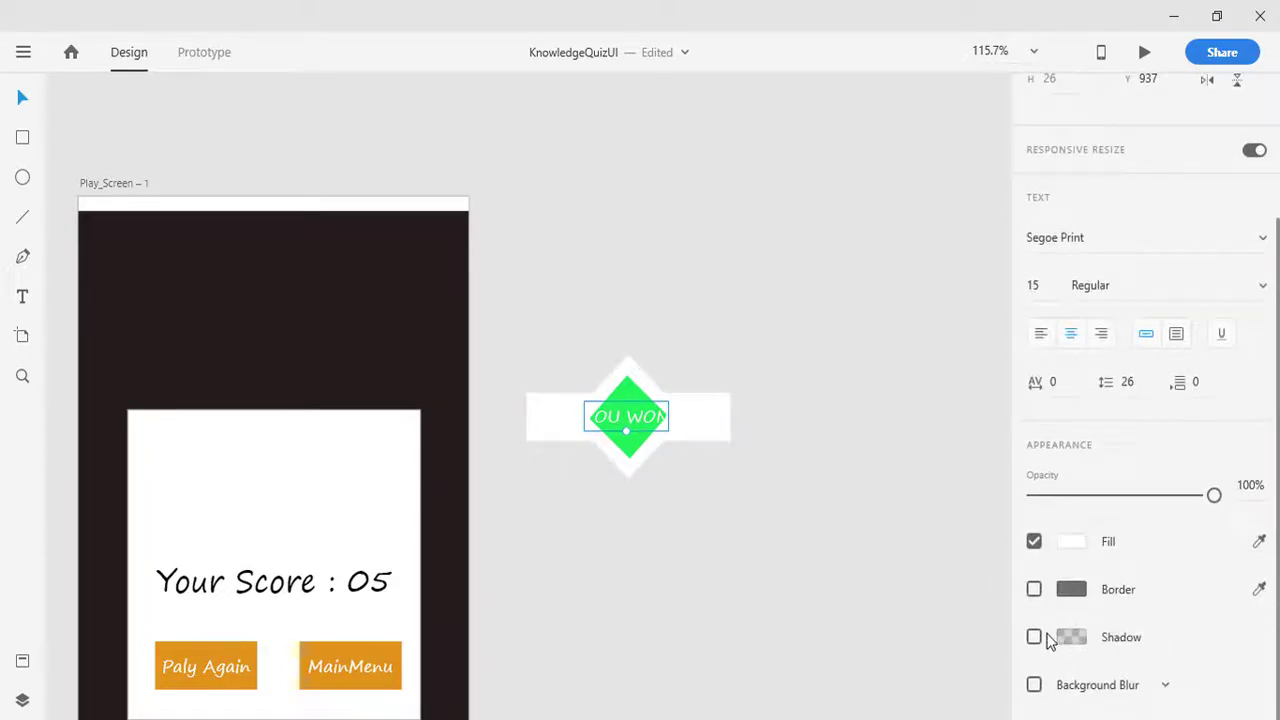
{"action": "left_click", "coordinate": [1034, 590]}
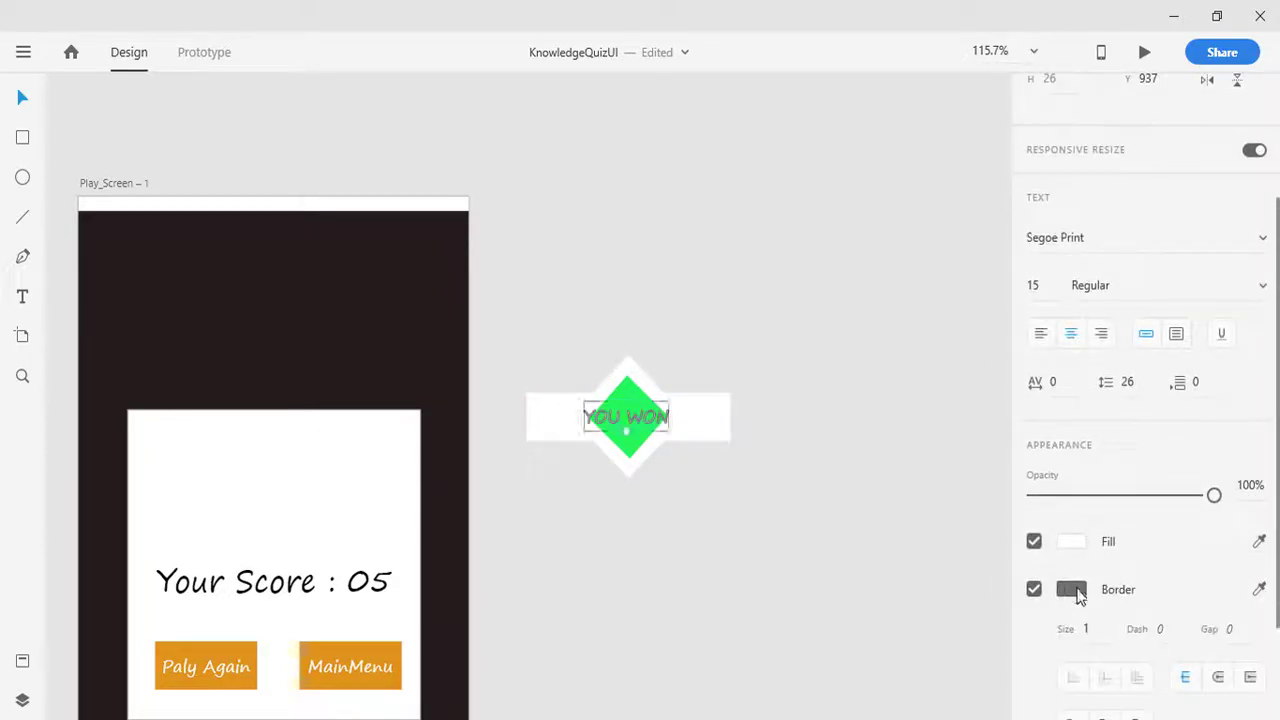
{"action": "left_click", "coordinate": [1072, 592]}
{"action": "left_click_drag", "start_coordinate": [921, 544], "coordinate": [803, 609]}
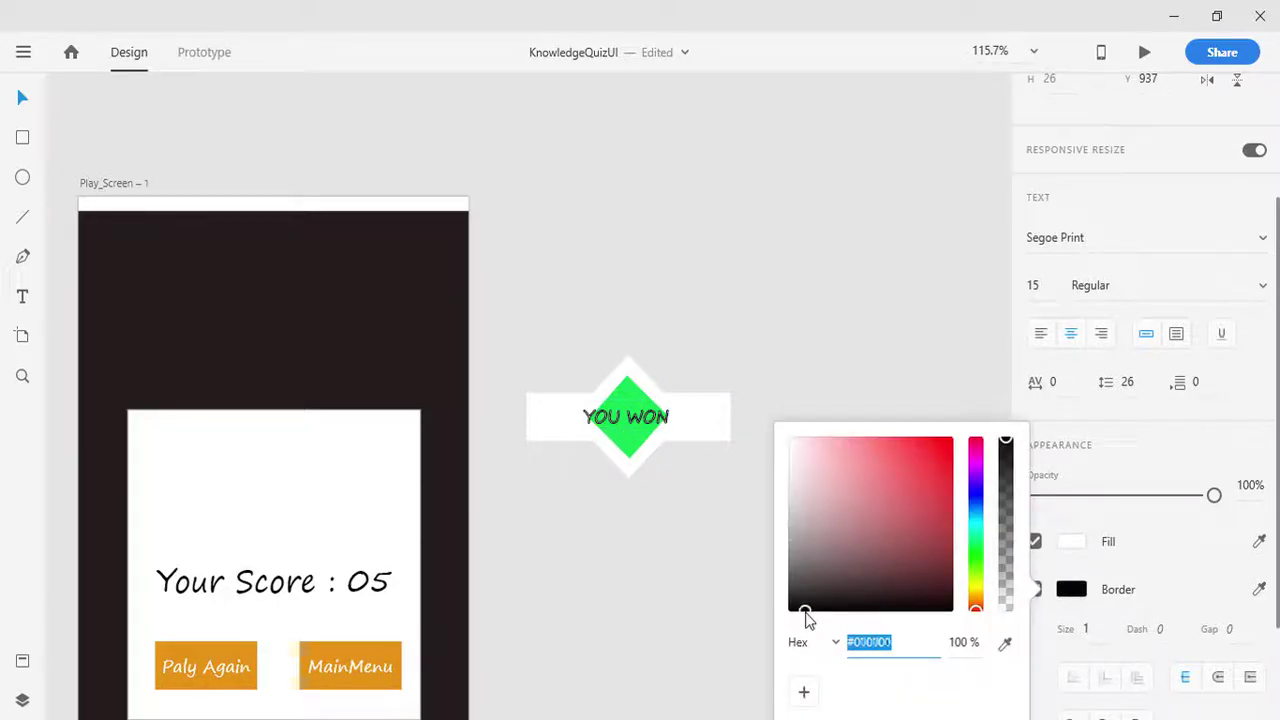
{"action": "left_click", "coordinate": [760, 637]}
{"action": "left_click", "coordinate": [645, 417]}
{"action": "scroll", "coordinate": [1057, 655], "scroll_direction": "down", "scroll_amount": 1}
{"action": "scroll", "coordinate": [1057, 655], "scroll_direction": "down", "scroll_amount": 3}
{"action": "left_click", "coordinate": [1071, 397]}
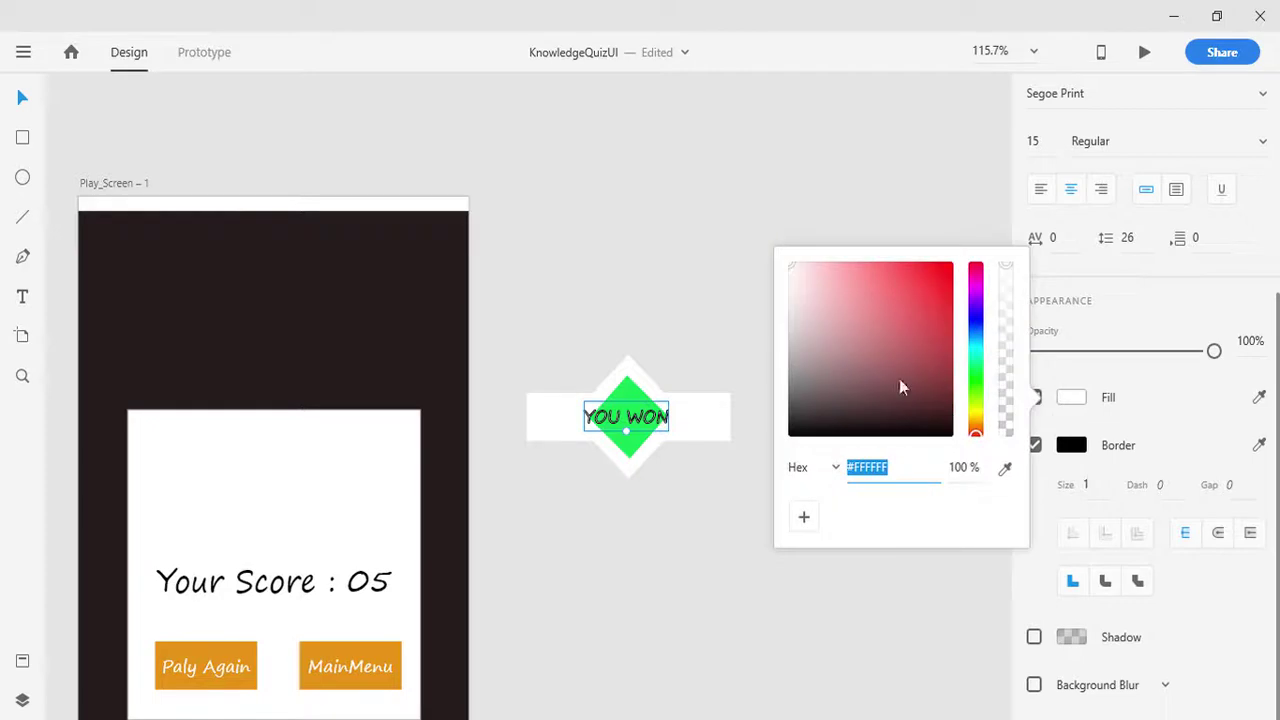
{"action": "left_click", "coordinate": [725, 548]}
- Enlarge the YOU WON text to font size 21
{"action": "scroll", "coordinate": [728, 550], "scroll_direction": "up", "scroll_amount": 5}
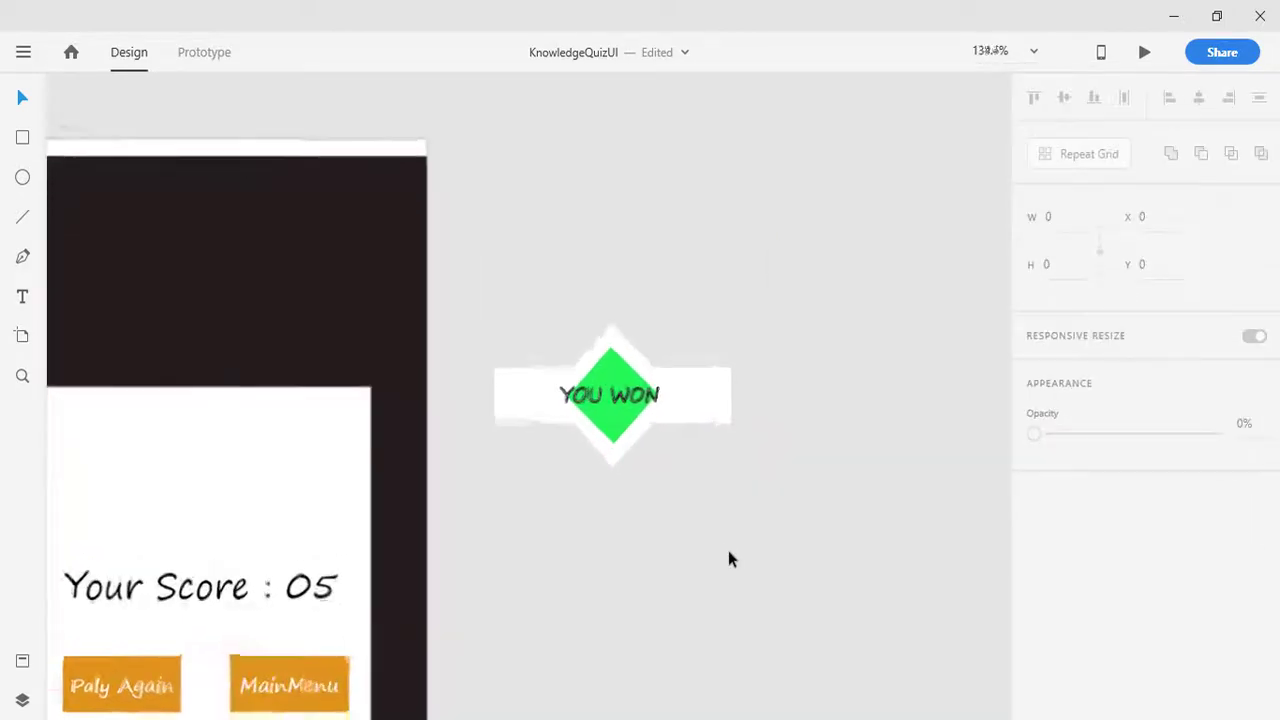
{"action": "scroll", "coordinate": [728, 552], "scroll_direction": "up", "scroll_amount": 2}
{"action": "left_click", "coordinate": [537, 277]}
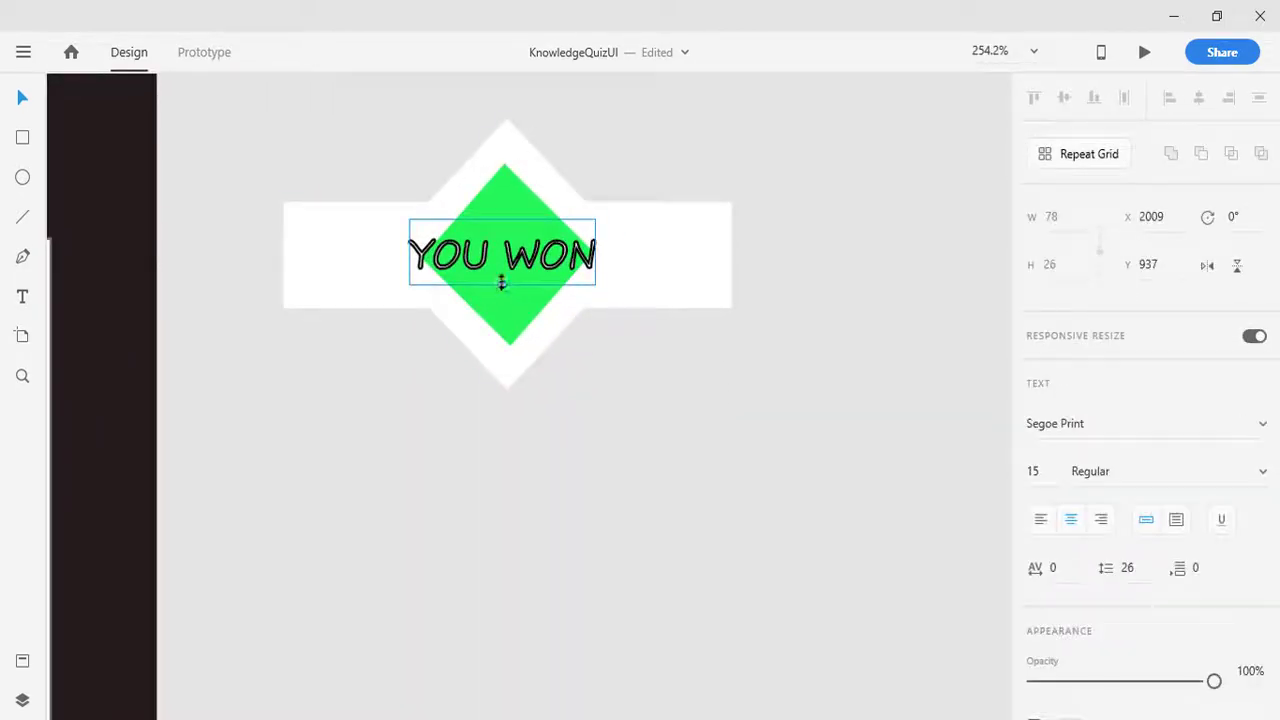
{"action": "left_click_drag", "start_coordinate": [502, 284], "coordinate": [514, 314]}
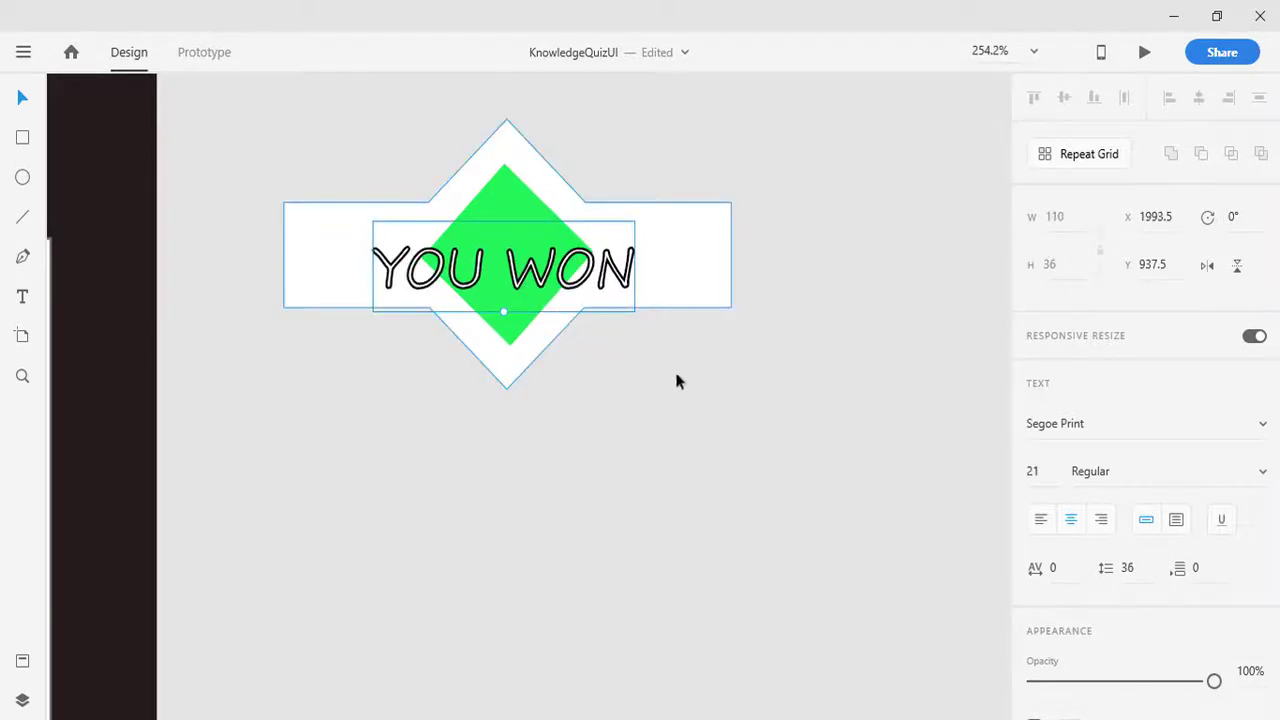
{"action": "key", "text": "Escape"}
- Move the YOU WON text below the badge and group the green square with the white merged shape
{"action": "left_click_drag", "start_coordinate": [517, 283], "coordinate": [514, 481]}
{"action": "left_click", "coordinate": [516, 274]}
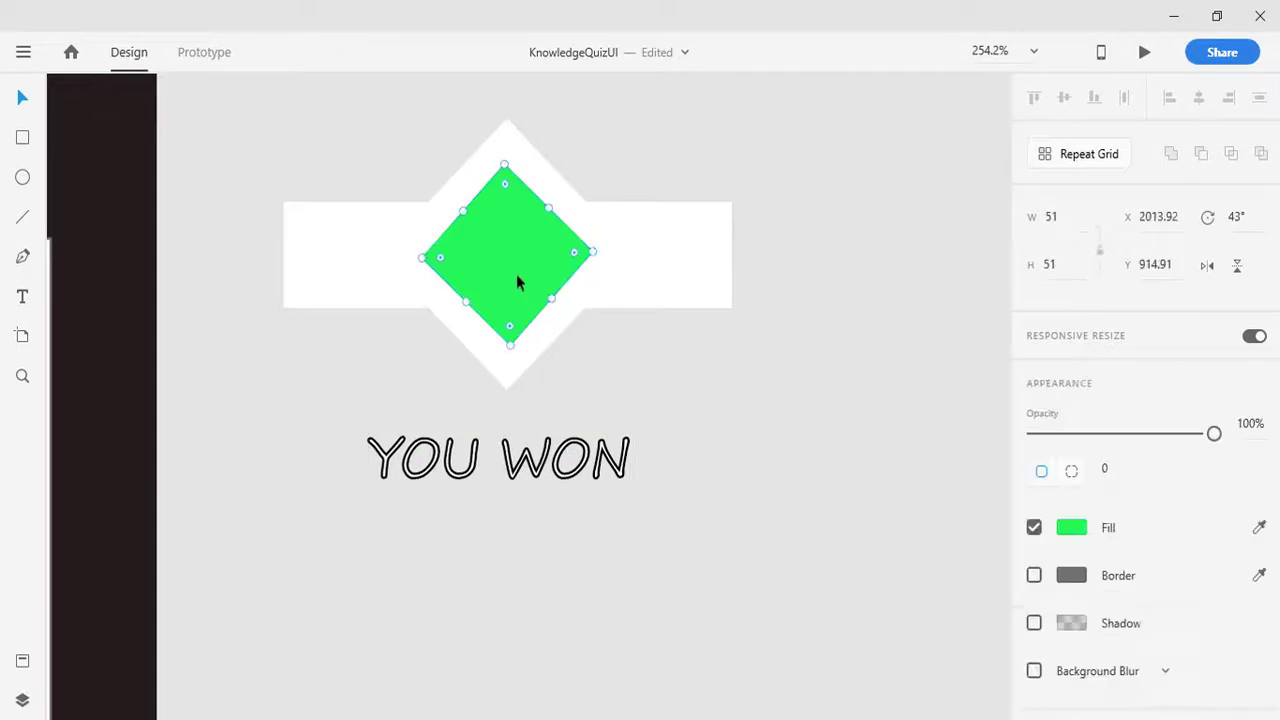
{"action": "left_click", "coordinate": [340, 234], "text": "shift"}
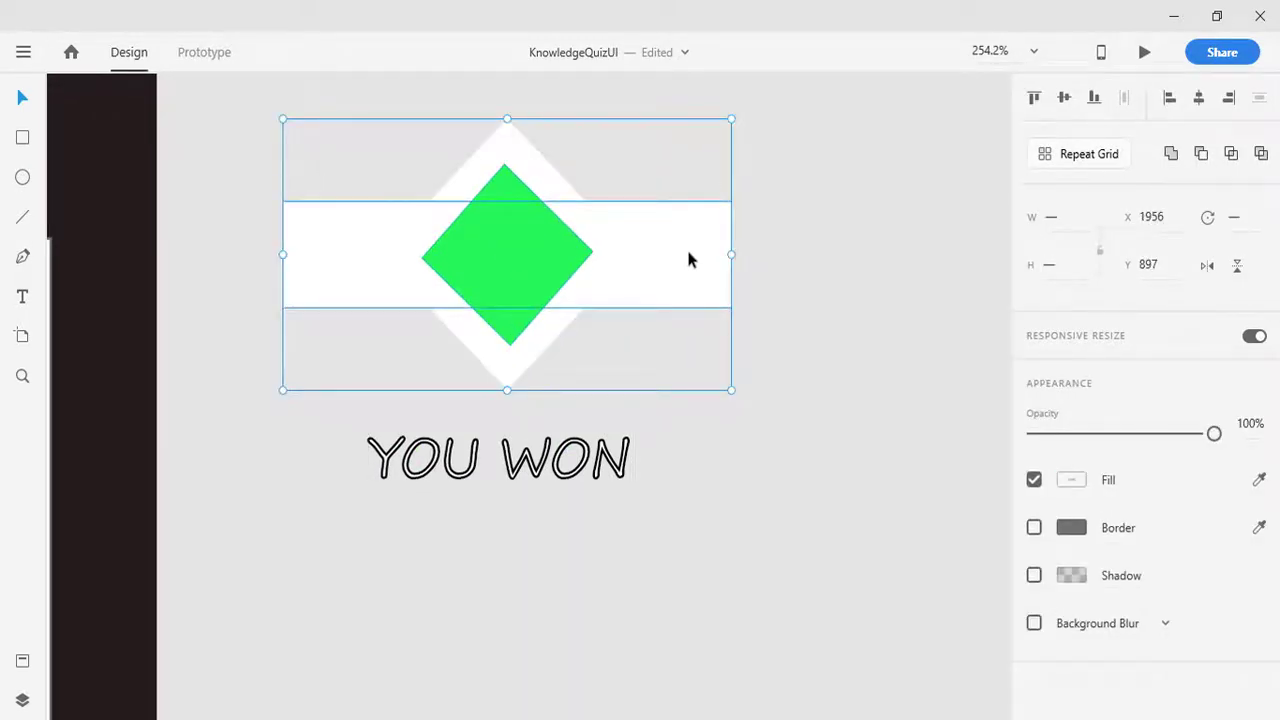
{"action": "key", "text": "ctrl+g"}
{"action": "left_click", "coordinate": [746, 480]}
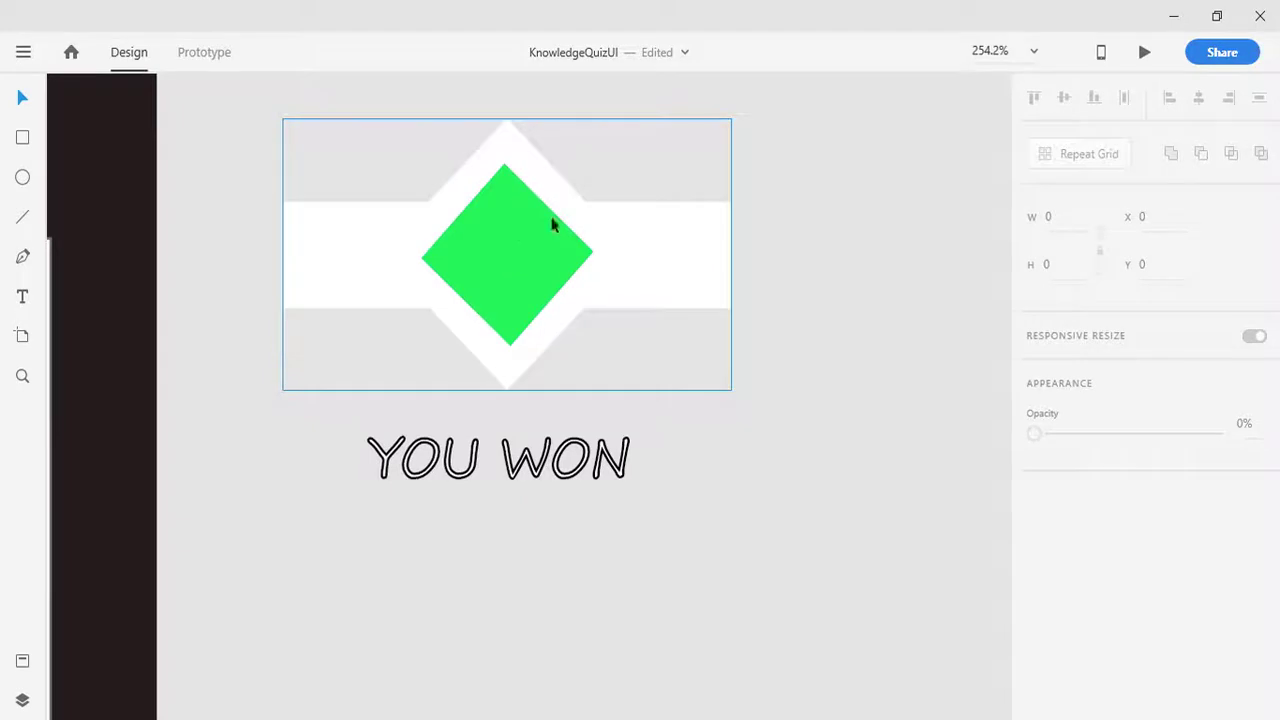
- Place the YOU WON text back over the badge group and align their centres vertically and horizontally
{"action": "left_click_drag", "start_coordinate": [510, 462], "coordinate": [516, 264]}
{"action": "left_click", "coordinate": [531, 190], "text": "shift"}
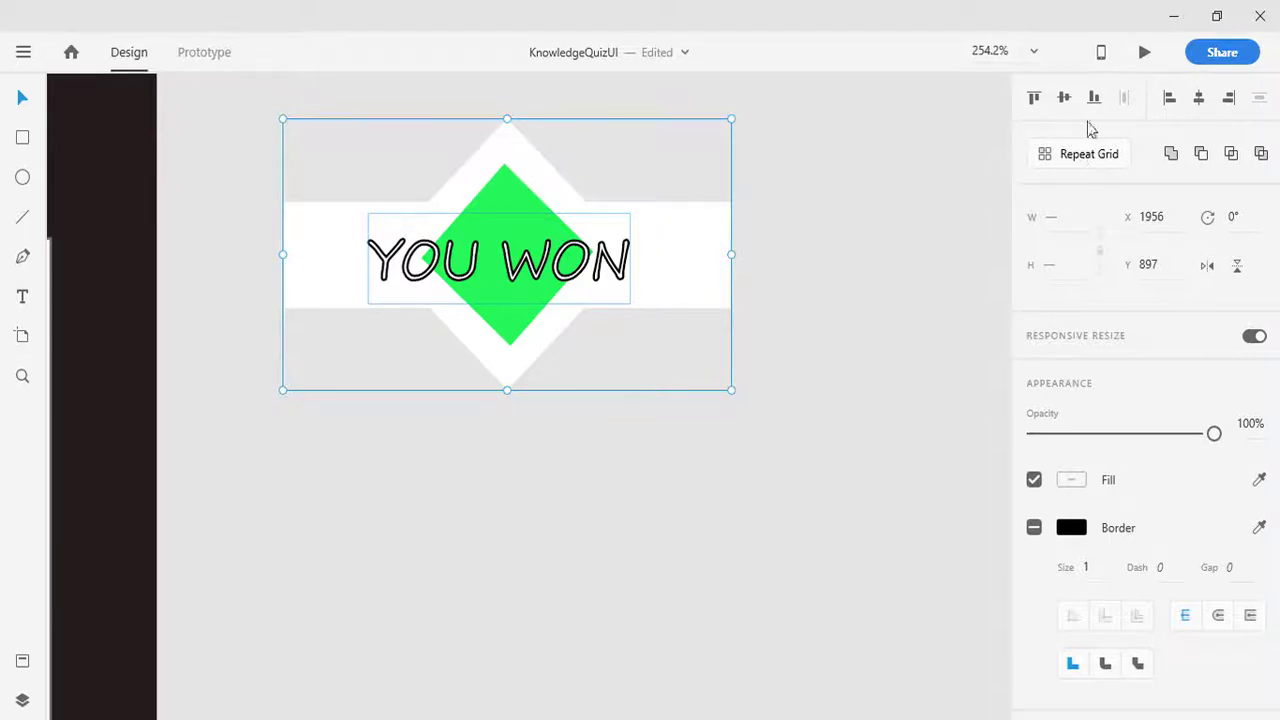
{"action": "left_click", "coordinate": [1064, 97]}
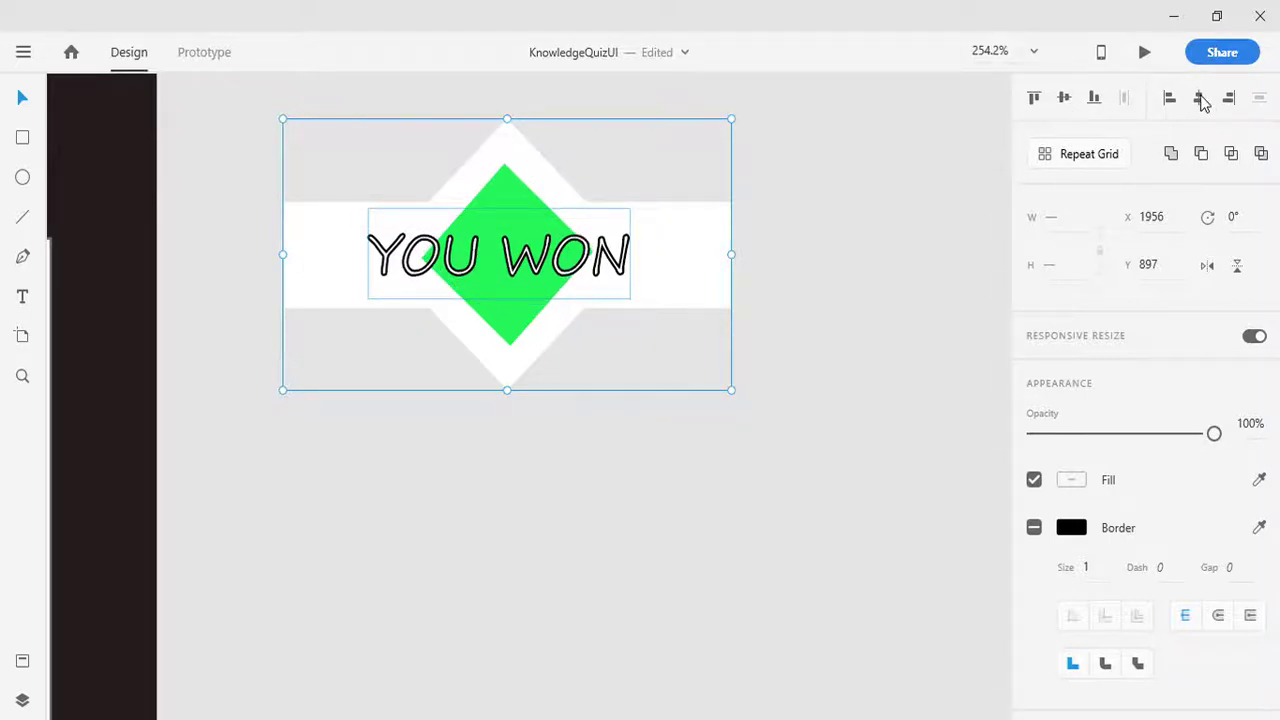
{"action": "left_click", "coordinate": [1200, 97]}
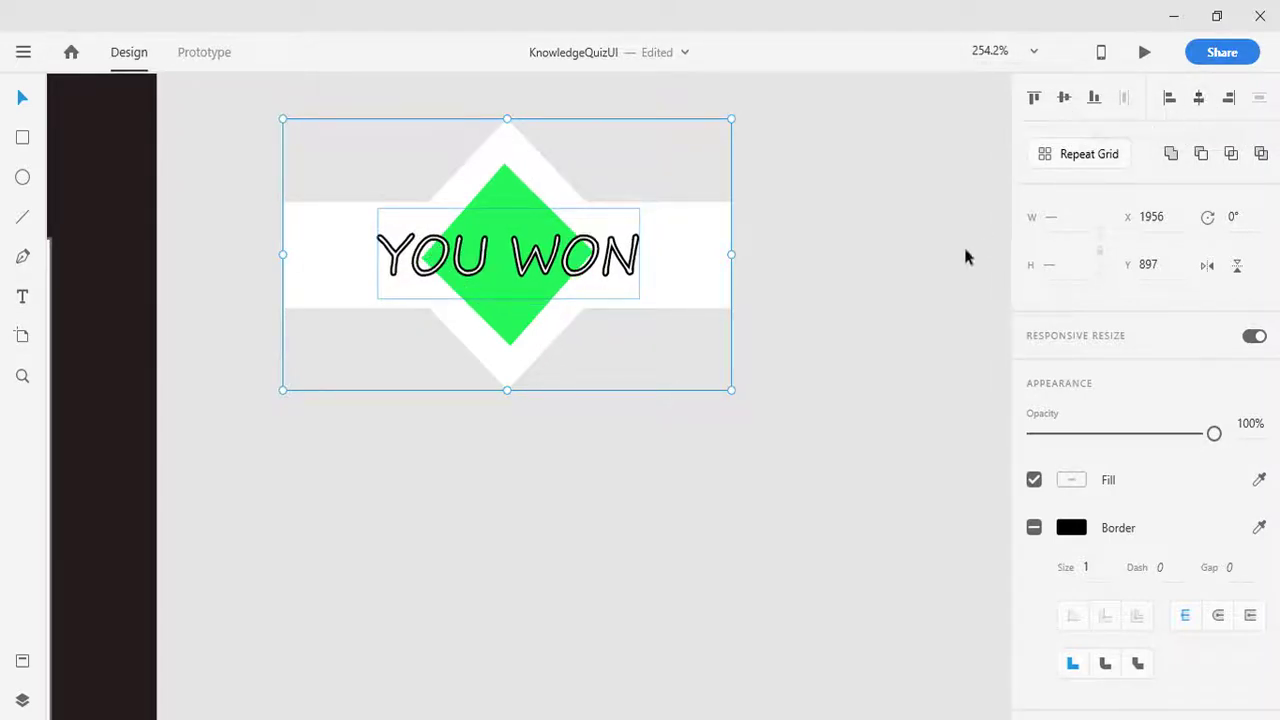
{"action": "left_click", "coordinate": [965, 257]}
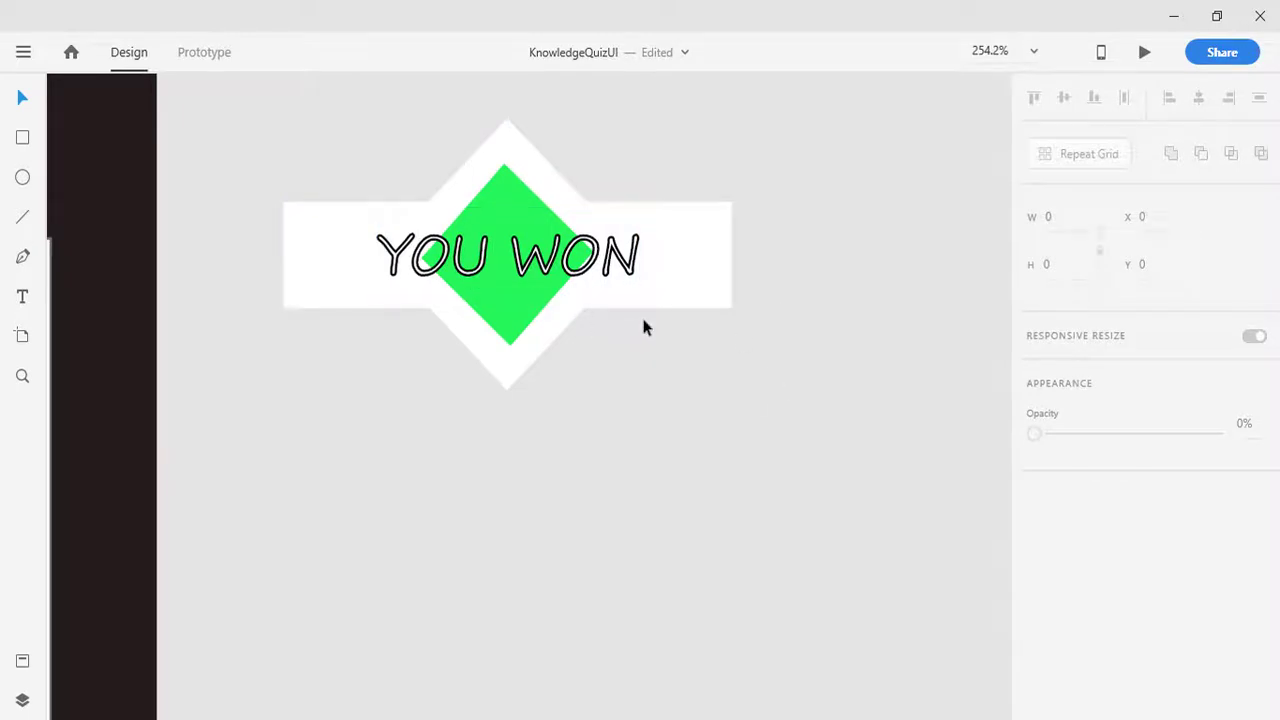
- Group the YOU WON text together with the badge shapes
{"action": "left_click_drag", "start_coordinate": [864, 546], "coordinate": [265, 153]}
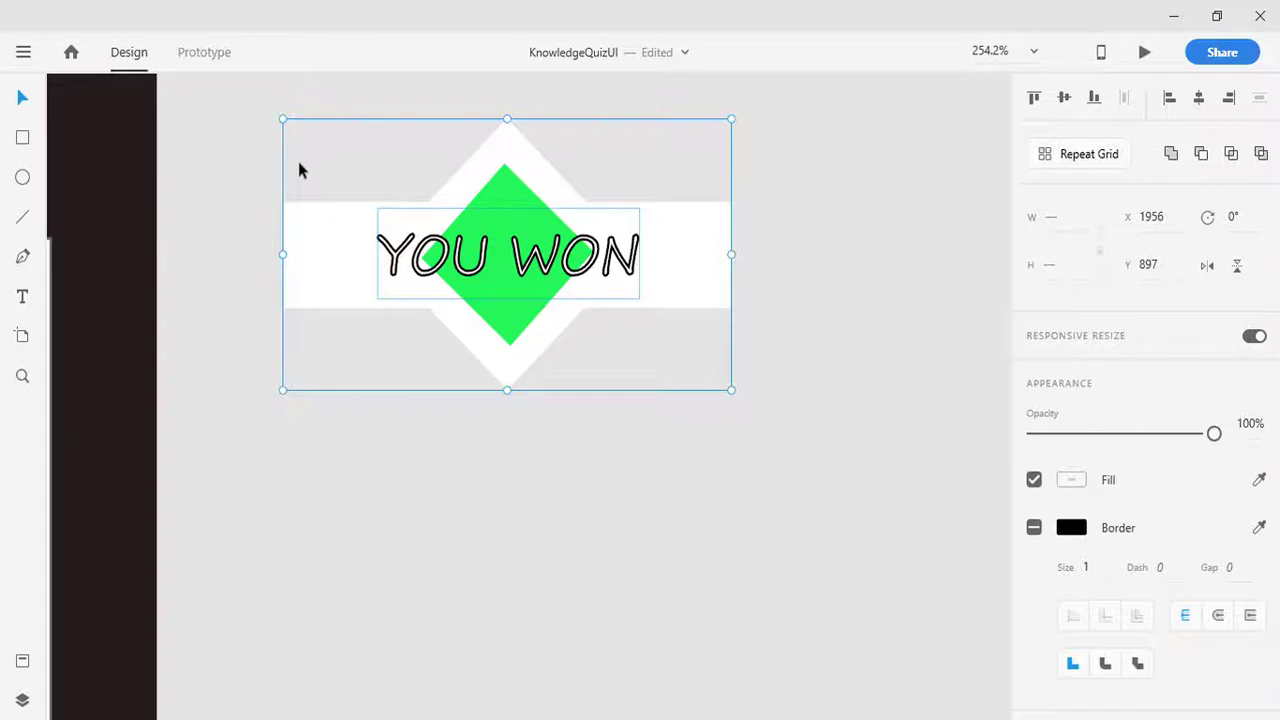
{"action": "key", "text": "ctrl+g"}
{"action": "left_click", "coordinate": [382, 566]}
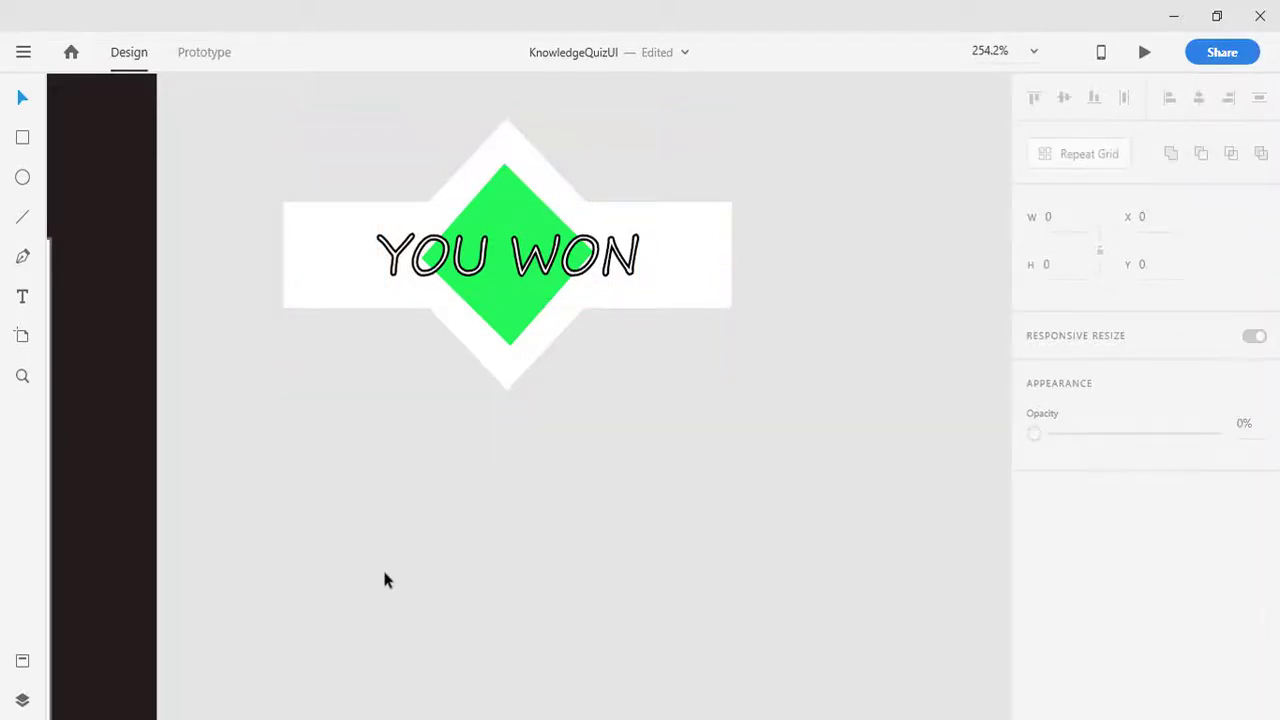
{"action": "scroll", "coordinate": [382, 566], "scroll_direction": "down", "scroll_amount": 5}
{"action": "scroll", "coordinate": [474, 566], "scroll_direction": "left", "scroll_amount": 5}
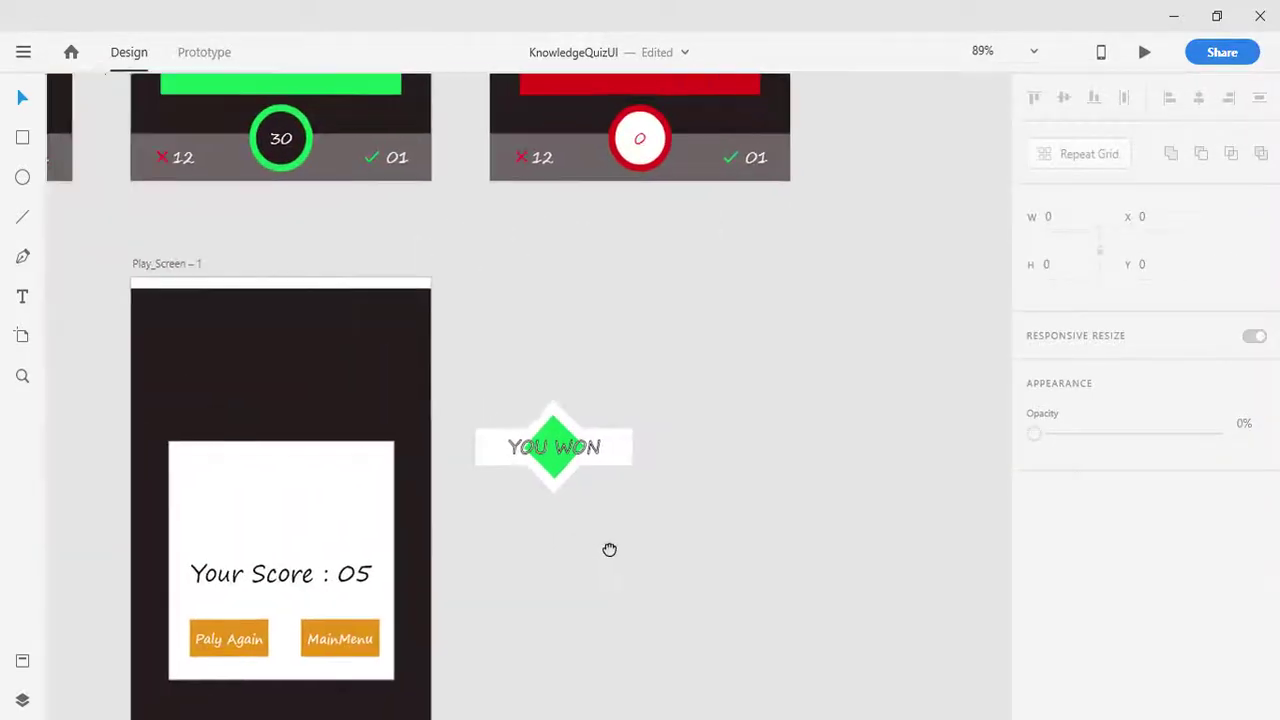
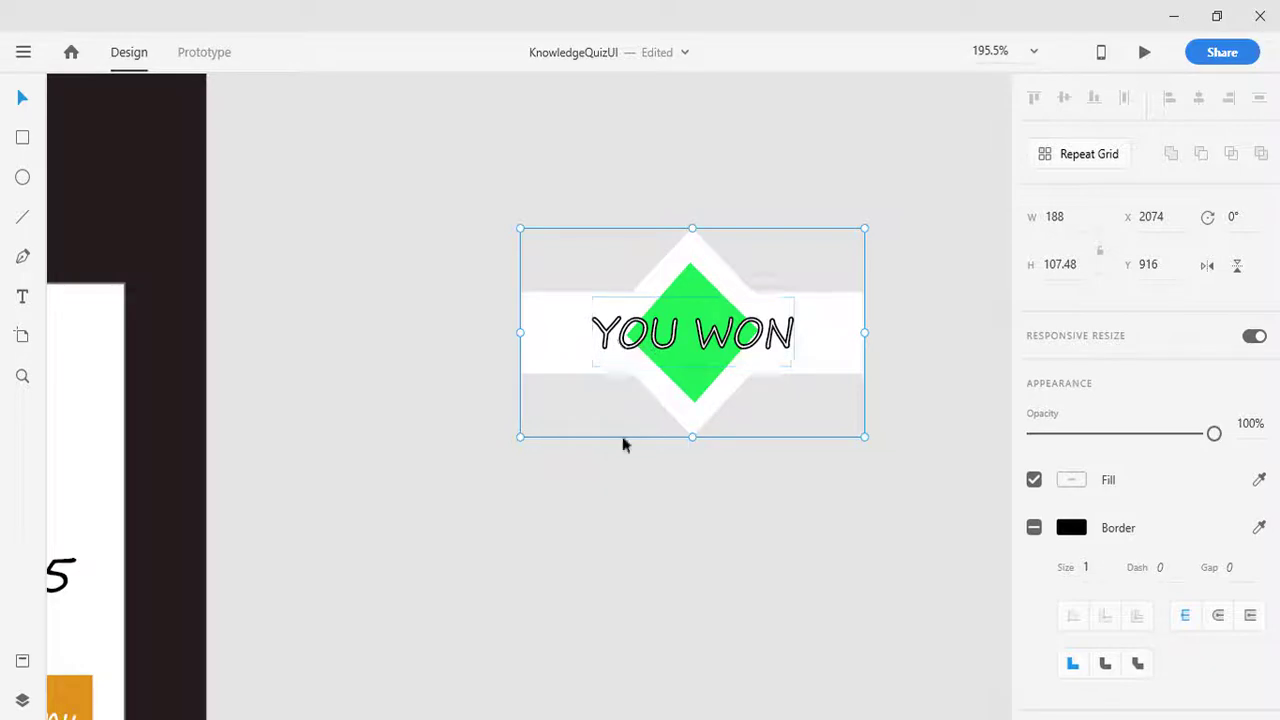
{"action": "right_click", "coordinate": [622, 408]}
{"action": "left_click", "coordinate": [620, 342]}
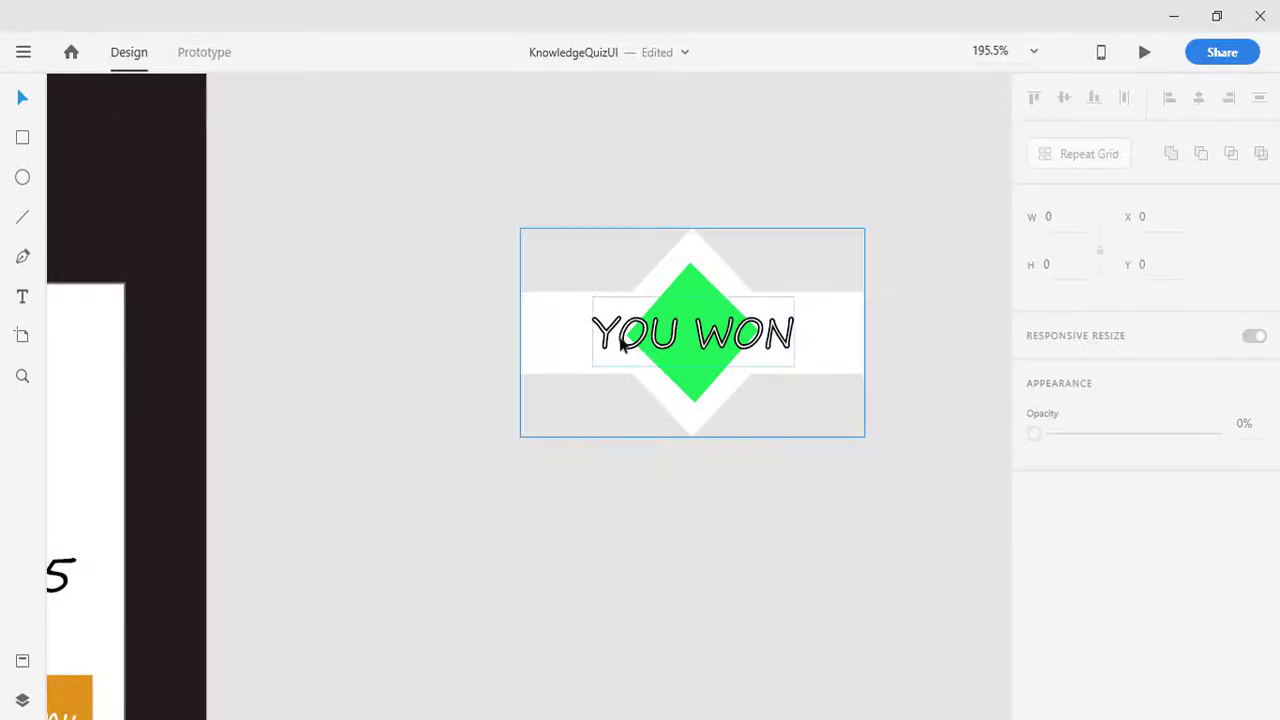
- Ungroup the YOU WON badge and move its text and green square off the white merged shape
{"action": "right_click", "coordinate": [627, 338]}
{"action": "left_click", "coordinate": [858, 347]}
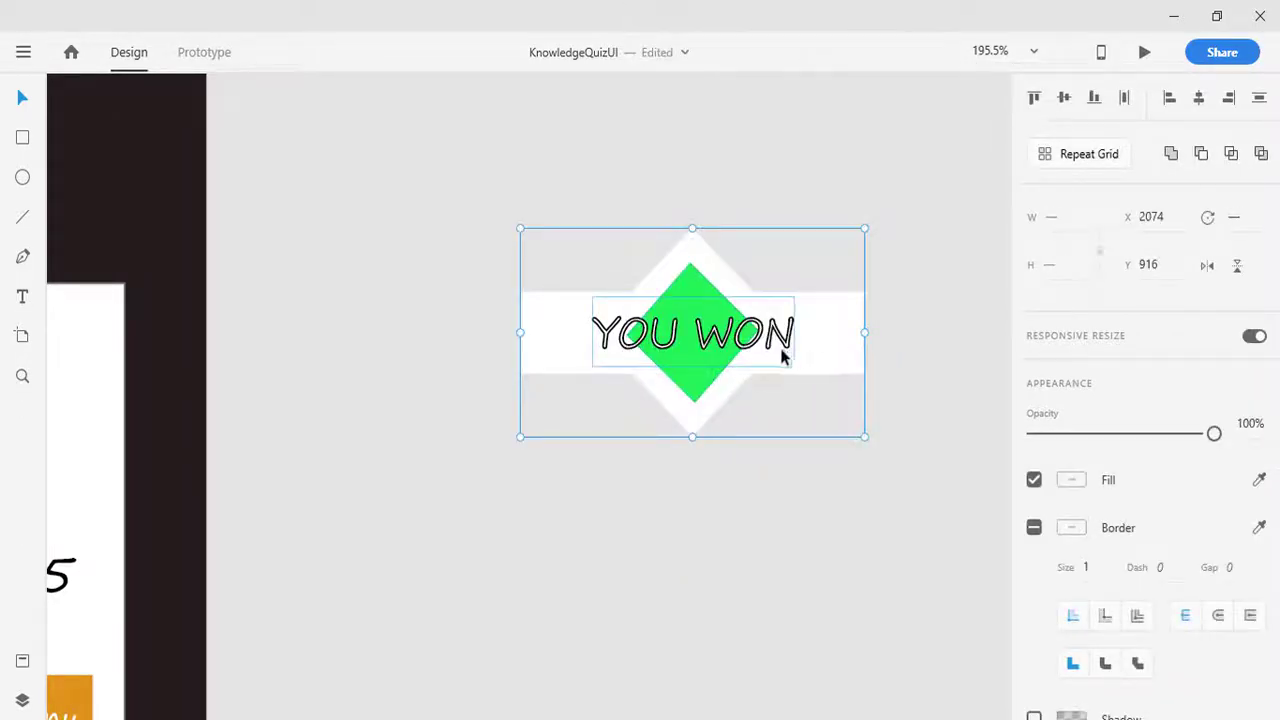
{"action": "left_click", "coordinate": [754, 540]}
{"action": "left_click_drag", "start_coordinate": [720, 335], "coordinate": [727, 515]}
{"action": "left_click_drag", "start_coordinate": [683, 341], "coordinate": [545, 494]}
- Fill the white merged shape with the artboard's dark background colour and put the green square back in its centre
{"action": "left_click", "coordinate": [691, 324]}
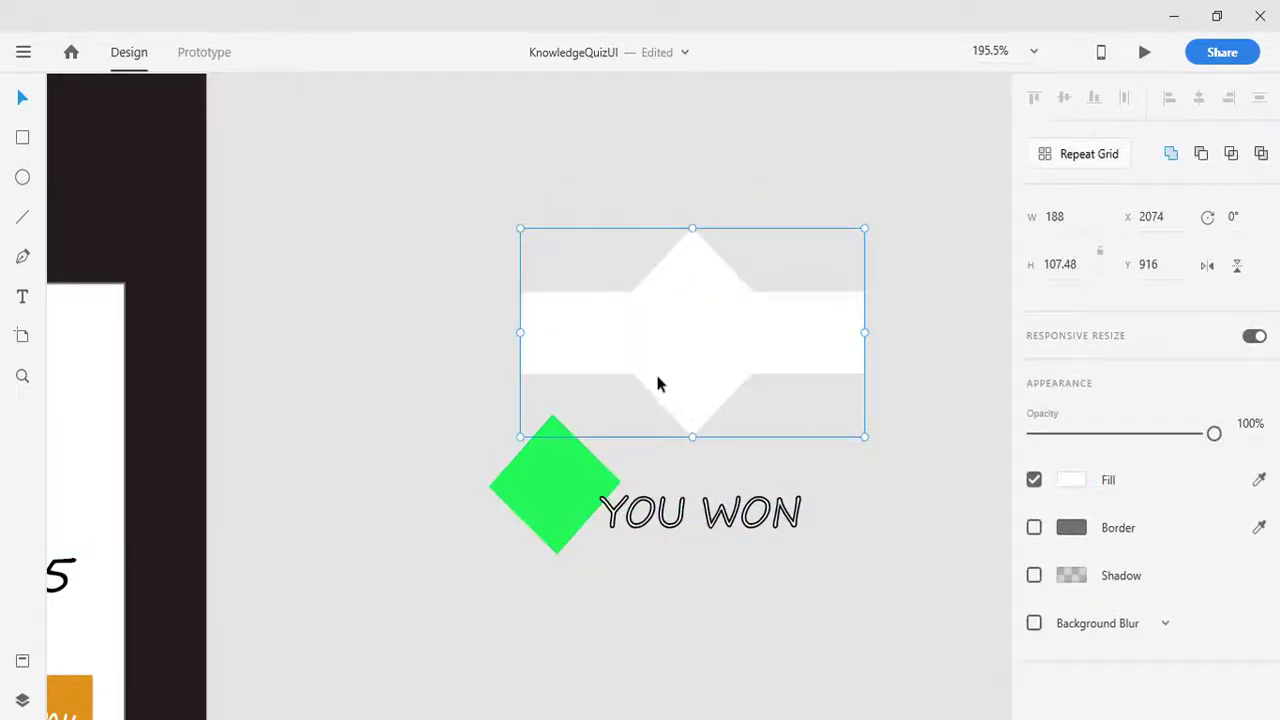
{"action": "left_click", "coordinate": [1257, 481]}
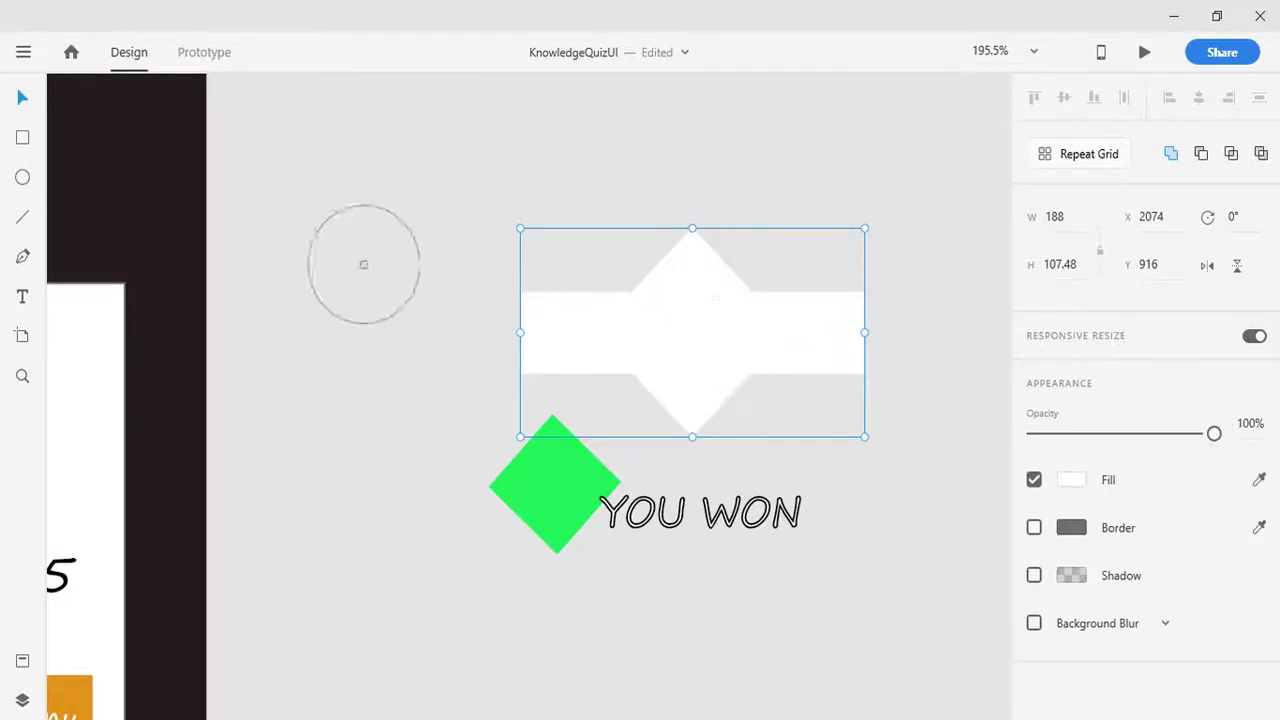
{"action": "left_click", "coordinate": [171, 206]}
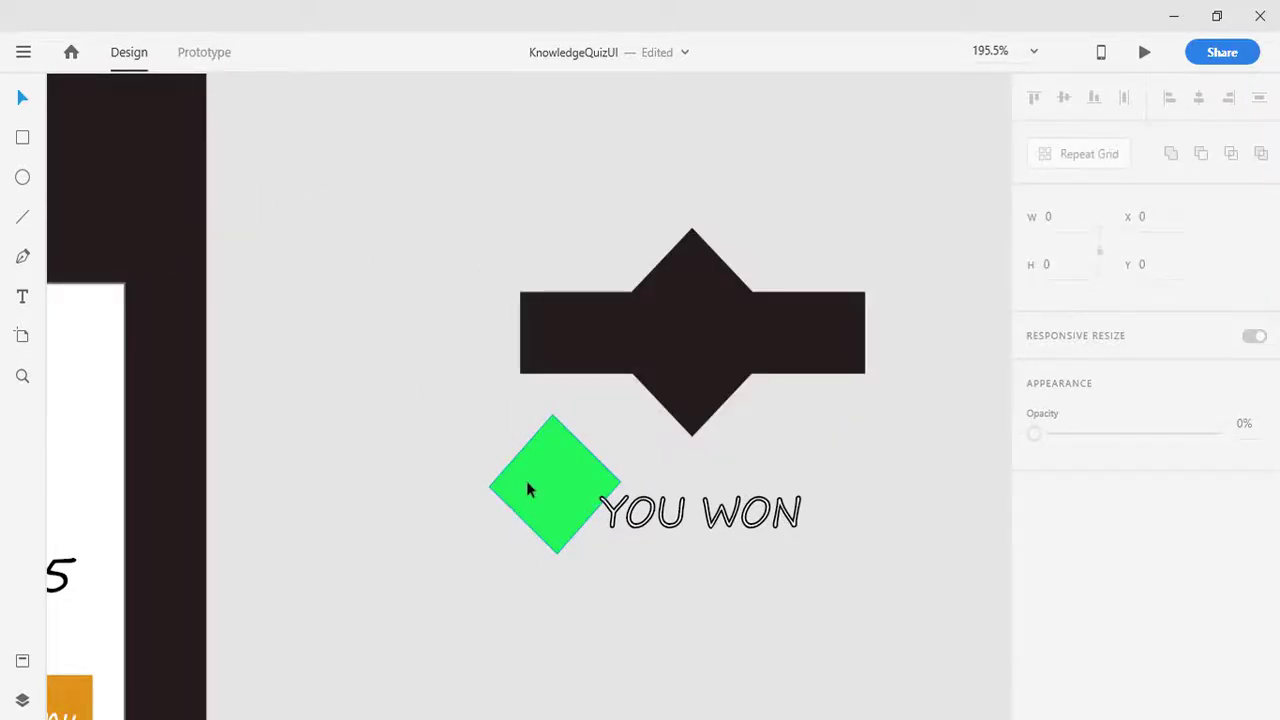
{"action": "left_click_drag", "start_coordinate": [528, 487], "coordinate": [666, 326]}
{"action": "left_click_drag", "start_coordinate": [733, 510], "coordinate": [700, 531]}
- Duplicate the dark badge with its green square and place the copy up and to the left of the original
{"action": "left_click_drag", "start_coordinate": [462, 198], "coordinate": [927, 486]}
{"action": "left_click_drag", "start_coordinate": [457, 191], "coordinate": [934, 480]}
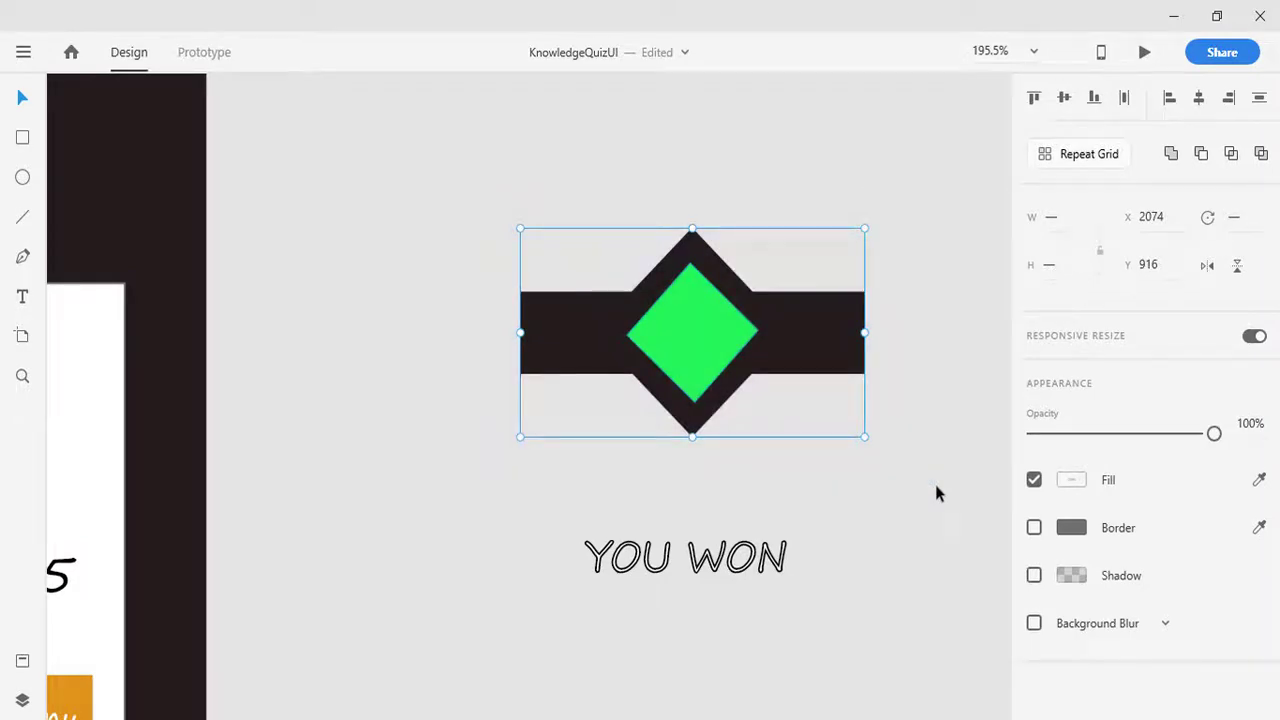
{"action": "left_click_drag", "start_coordinate": [806, 386], "coordinate": [514, 286]}
{"action": "left_click_drag", "start_coordinate": [707, 322], "coordinate": [591, 455]}
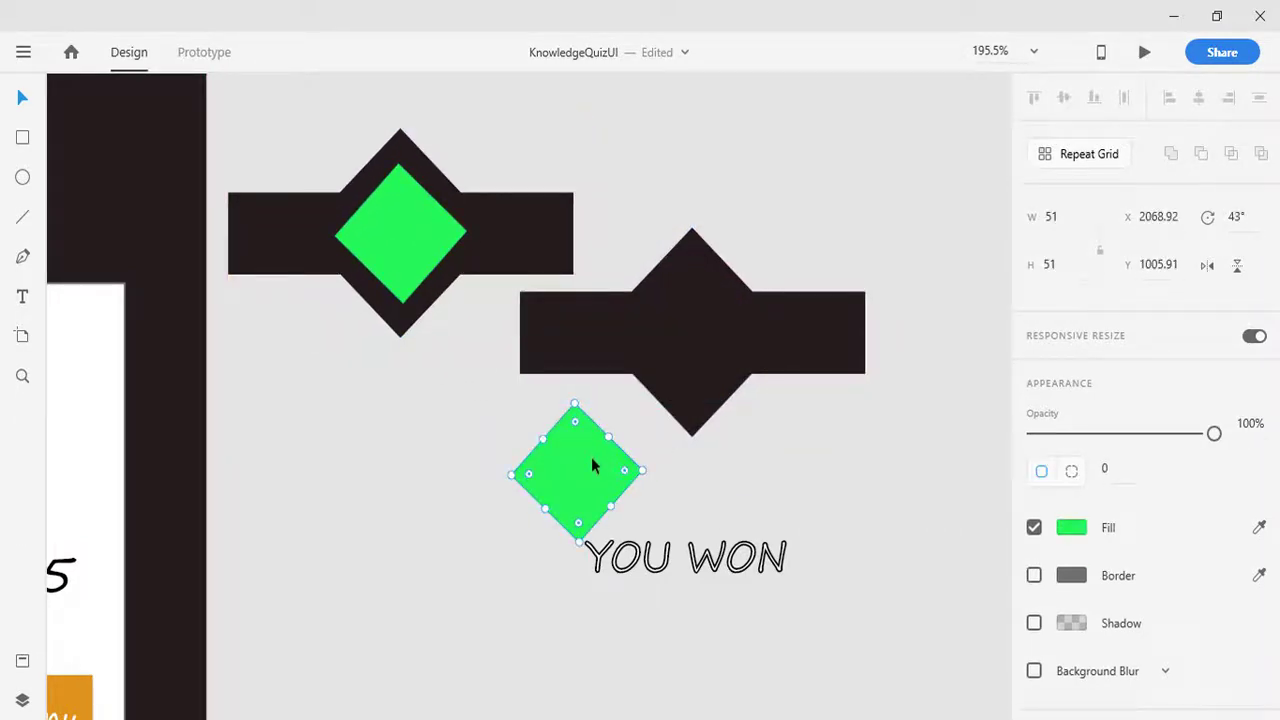
{"action": "key", "text": "ctrl+z"}
- Fill the copied badge's green square with the red sampled from the 0 timer ring
{"action": "left_click", "coordinate": [430, 241]}
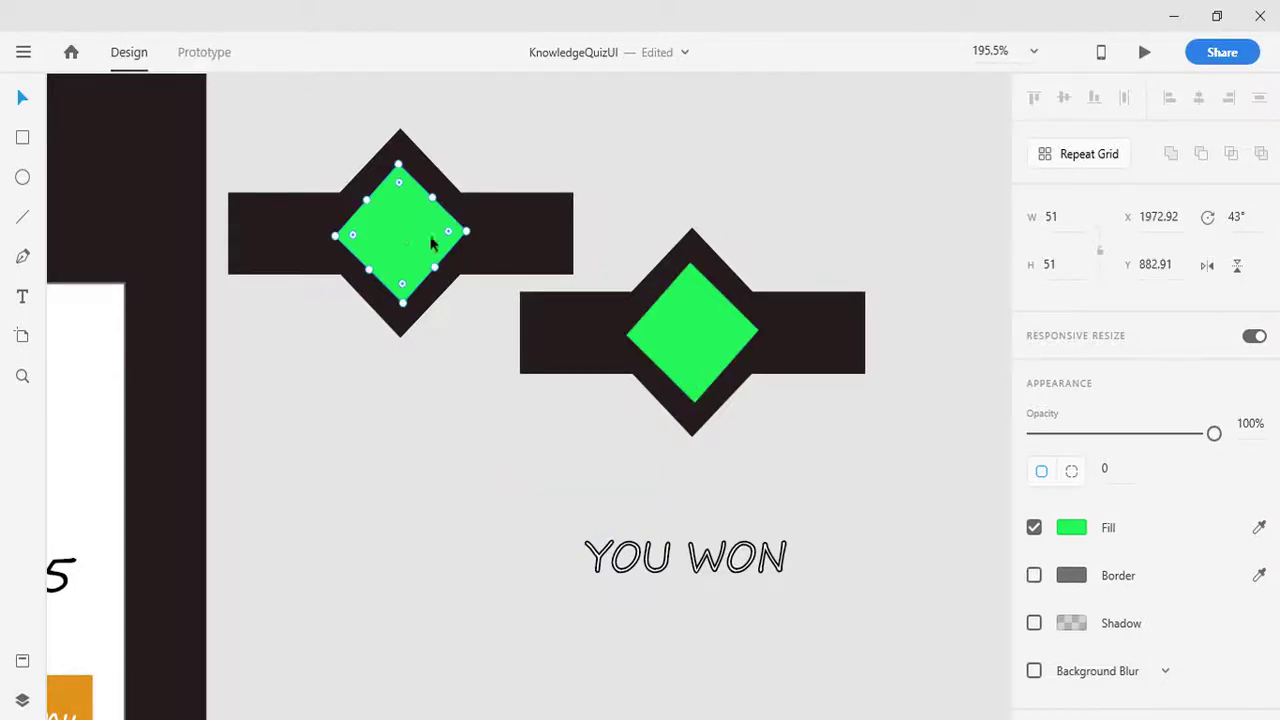
{"action": "scroll", "coordinate": [795, 500], "scroll_direction": "down", "scroll_amount": 5}
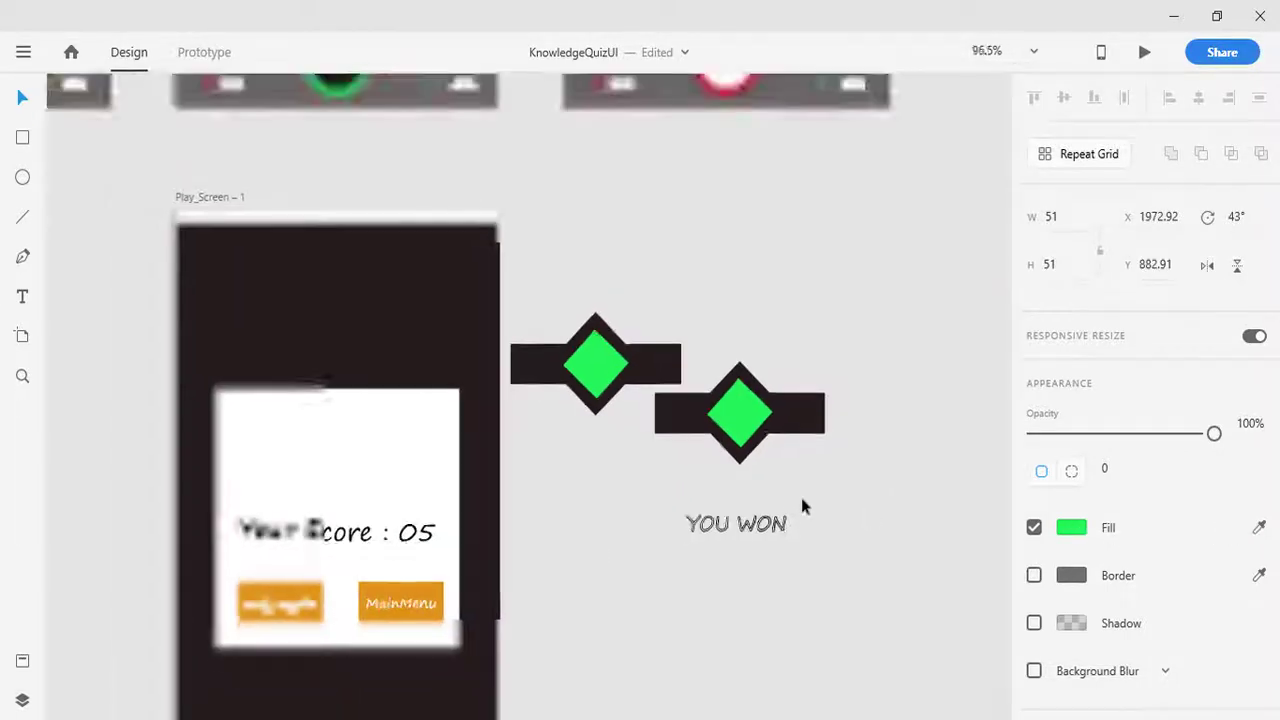
{"action": "left_click", "coordinate": [1260, 527]}
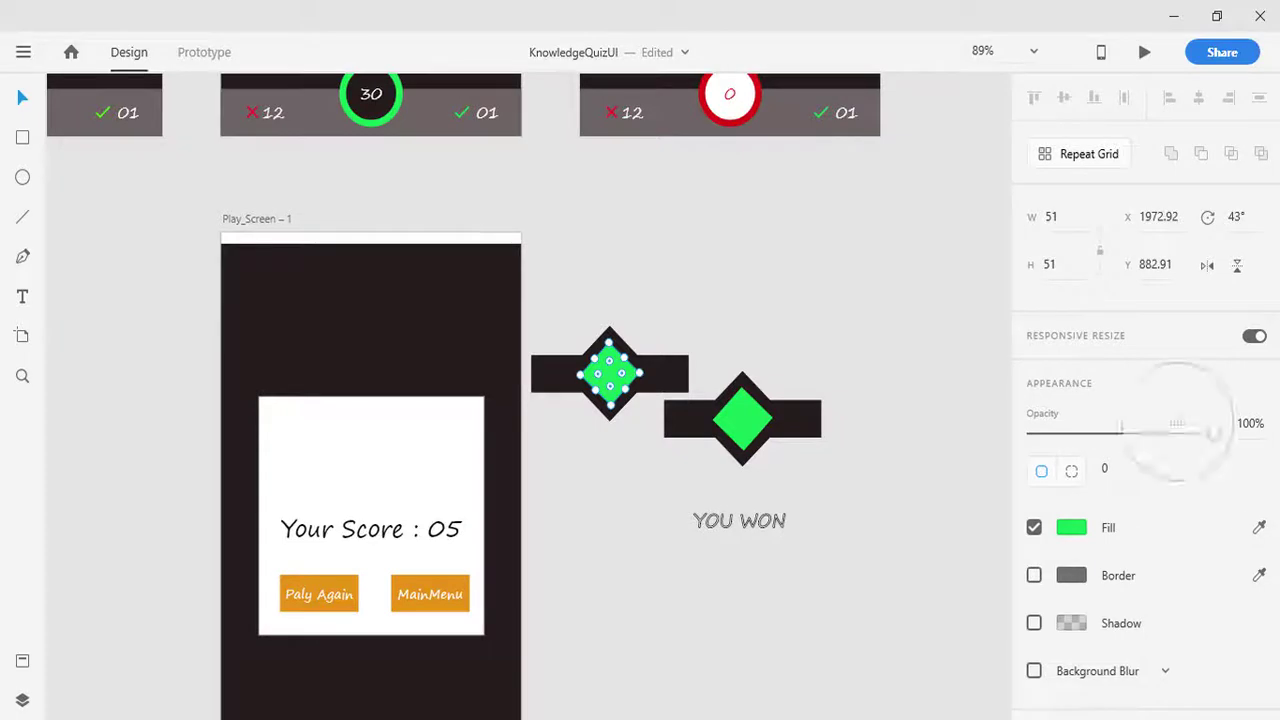
{"action": "left_click", "coordinate": [753, 113]}
{"action": "left_click", "coordinate": [831, 320]}
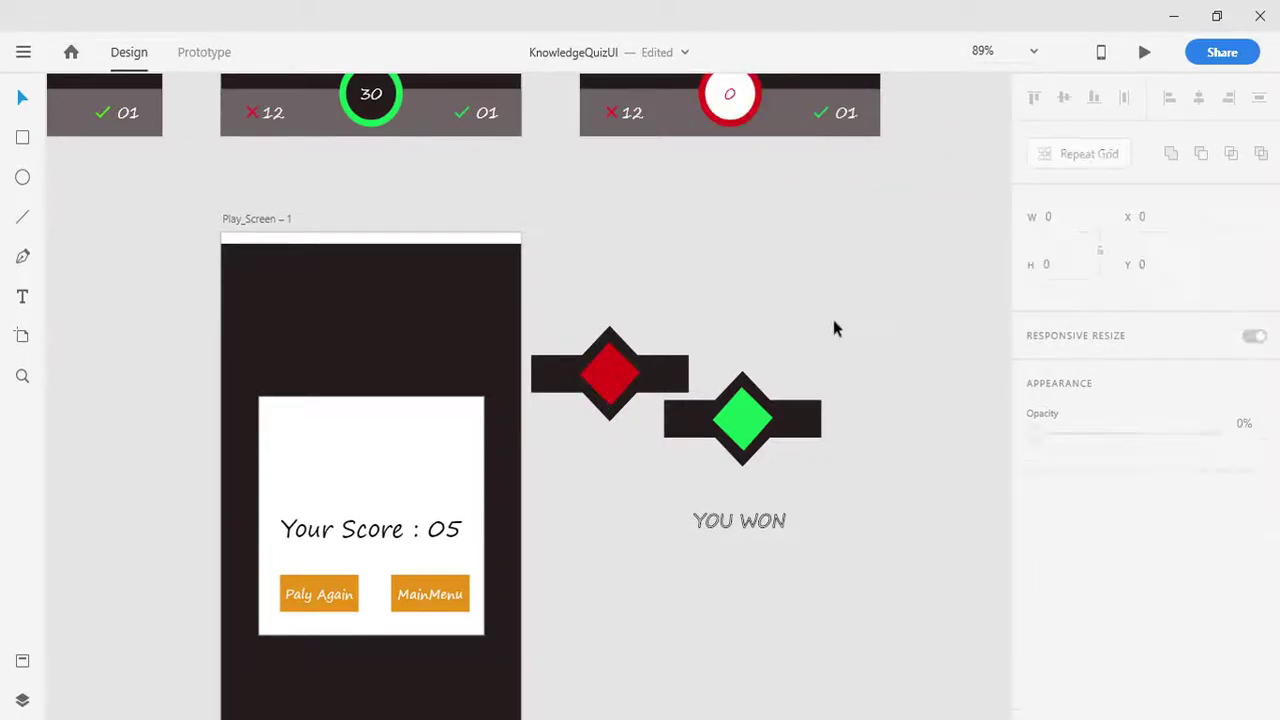
- Duplicate the YOU WON text, reword the copy as YOU Loose and centre it over the red badge
{"action": "scroll", "coordinate": [829, 354], "scroll_direction": "up", "scroll_amount": 4}
{"action": "scroll", "coordinate": [780, 600], "scroll_direction": "down", "scroll_amount": 1}
{"action": "left_click", "coordinate": [738, 622]}
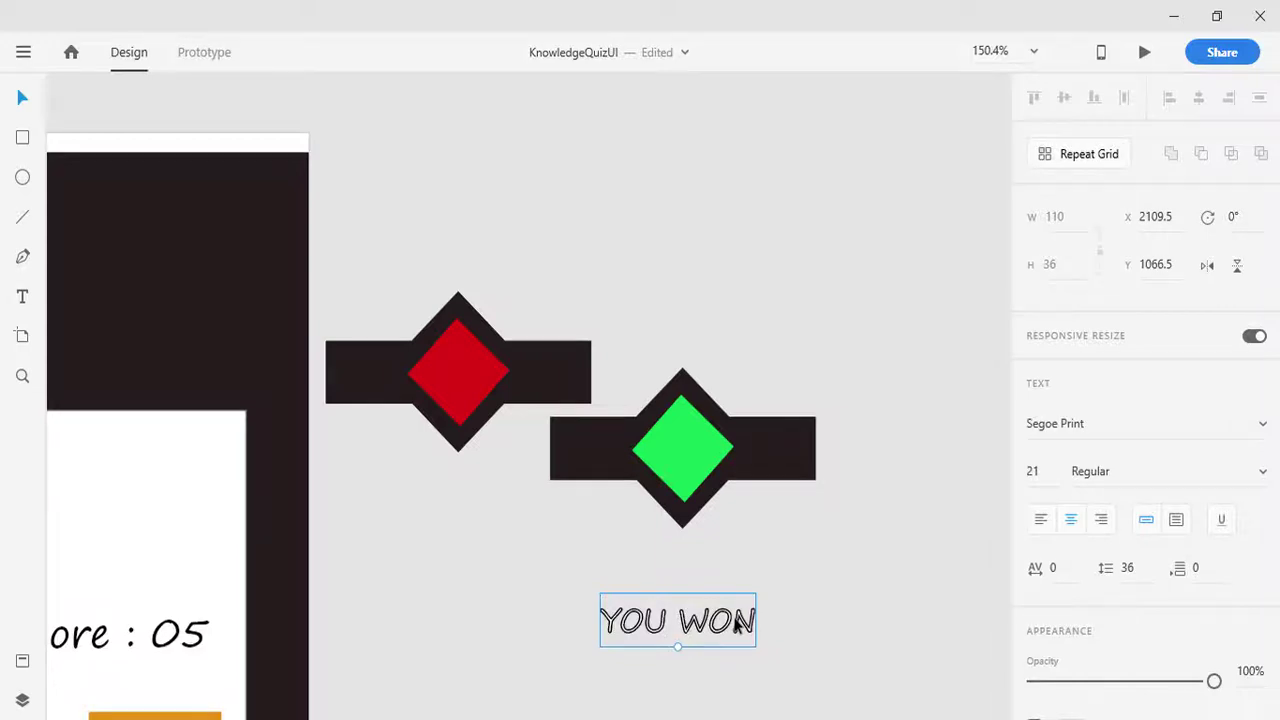
{"action": "left_click_drag", "start_coordinate": [738, 622], "coordinate": [543, 538]}
{"action": "double_click", "coordinate": [466, 530]}
{"action": "key", "text": "BackSpace"}
{"action": "key", "text": "ctrl+z"}
{"action": "type", "text": "LOST"}
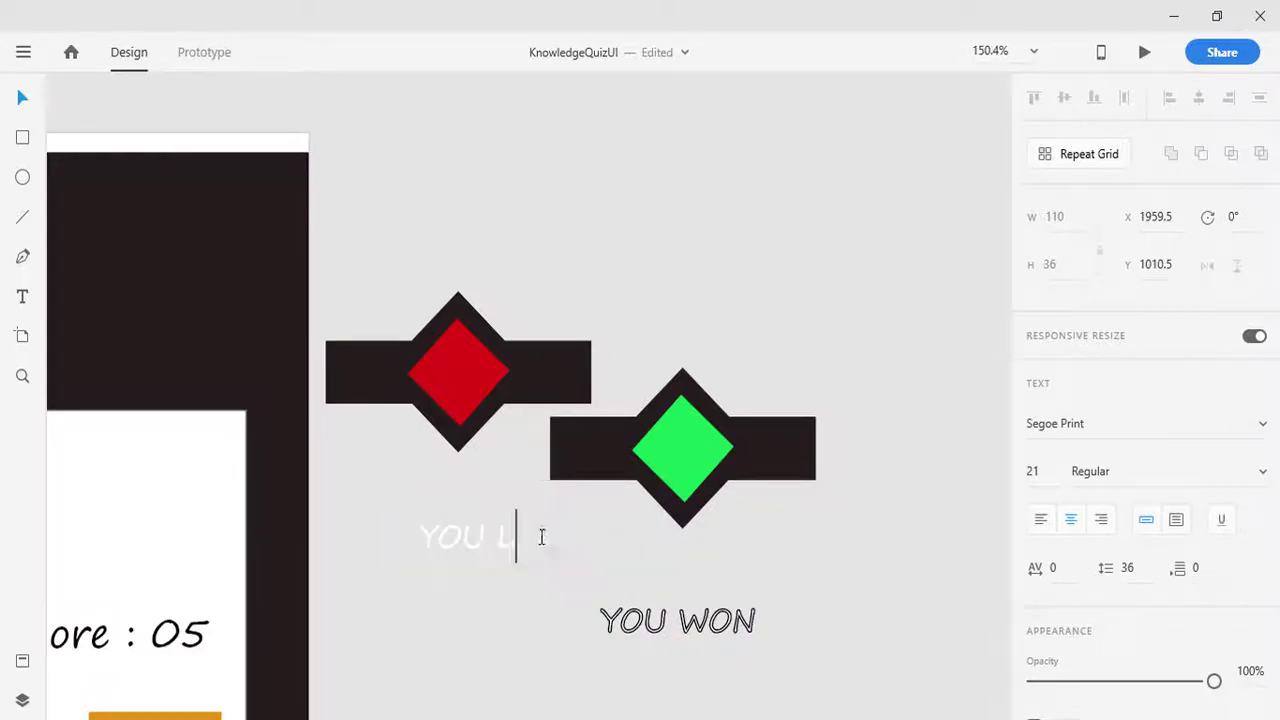
{"action": "key", "text": "Escape"}
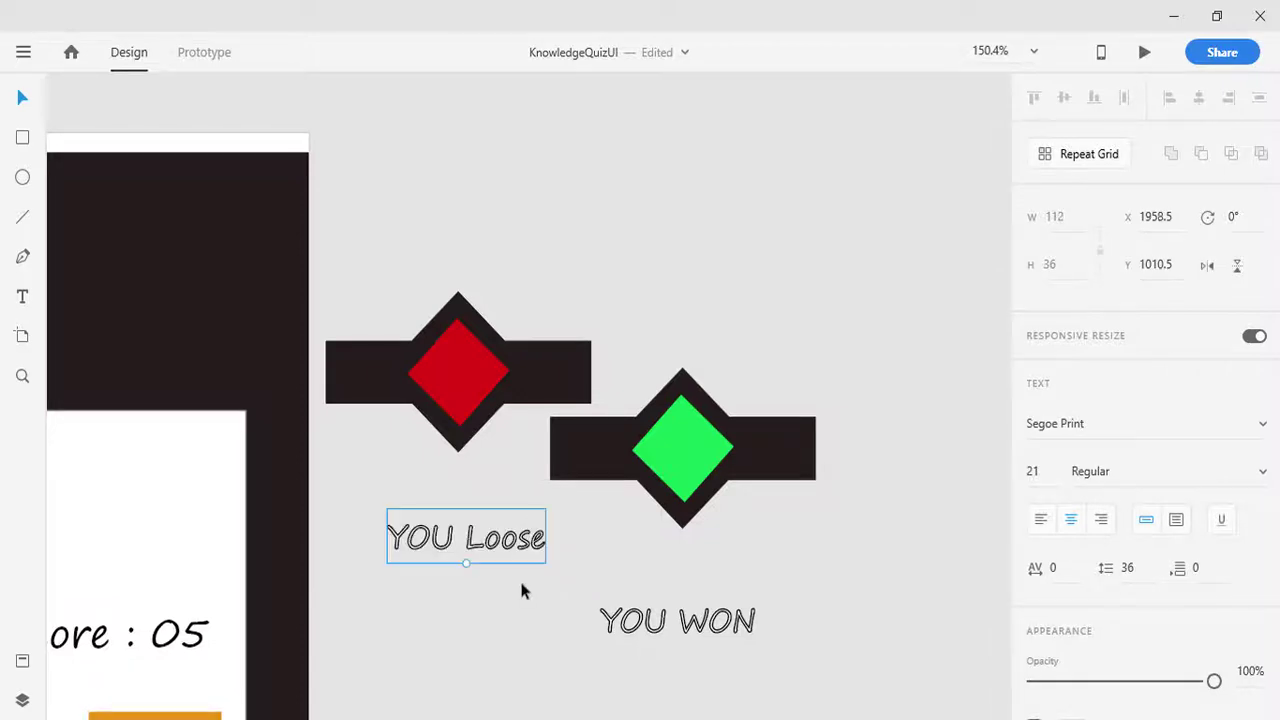
{"action": "left_click_drag", "start_coordinate": [504, 545], "coordinate": [494, 385]}
{"action": "left_click_drag", "start_coordinate": [705, 635], "coordinate": [700, 452]}
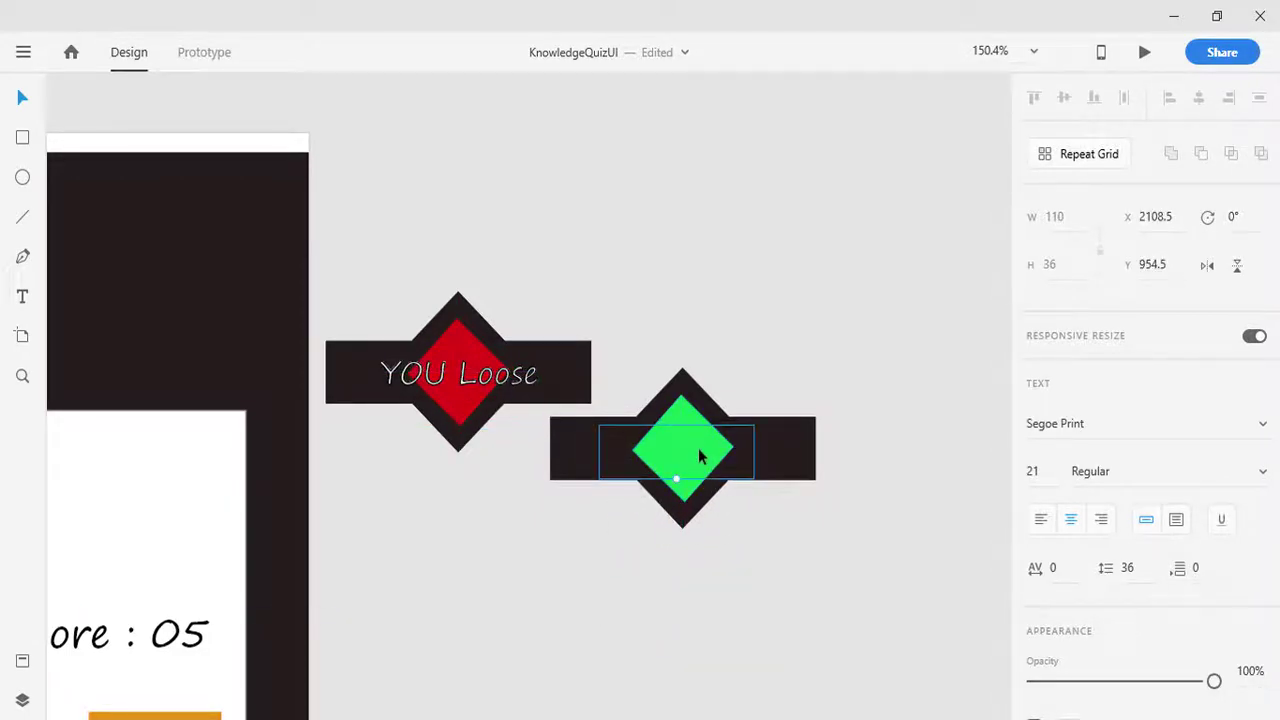
{"action": "right_click", "coordinate": [700, 450]}
{"action": "left_click", "coordinate": [760, 549]}
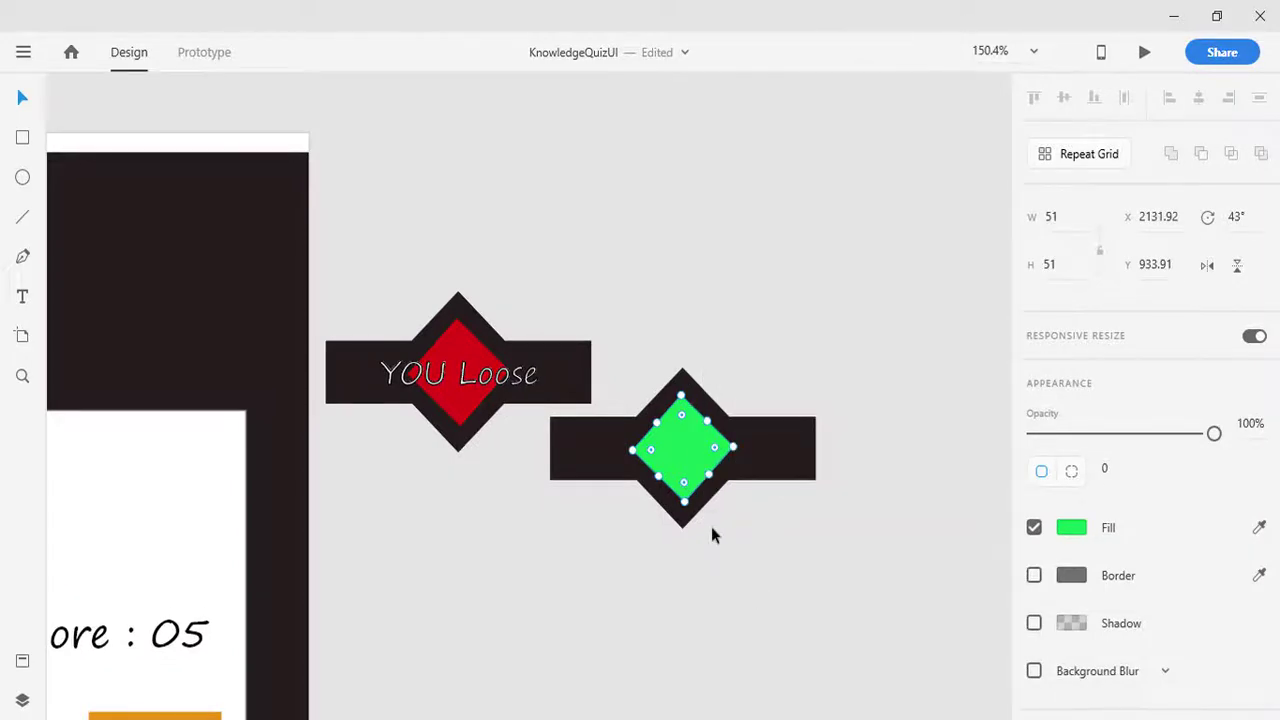
{"action": "key", "text": "ctrl+z"}
- Bring the YOU WON text to the front and place it over the centre of the green badge
{"action": "right_click", "coordinate": [705, 615]}
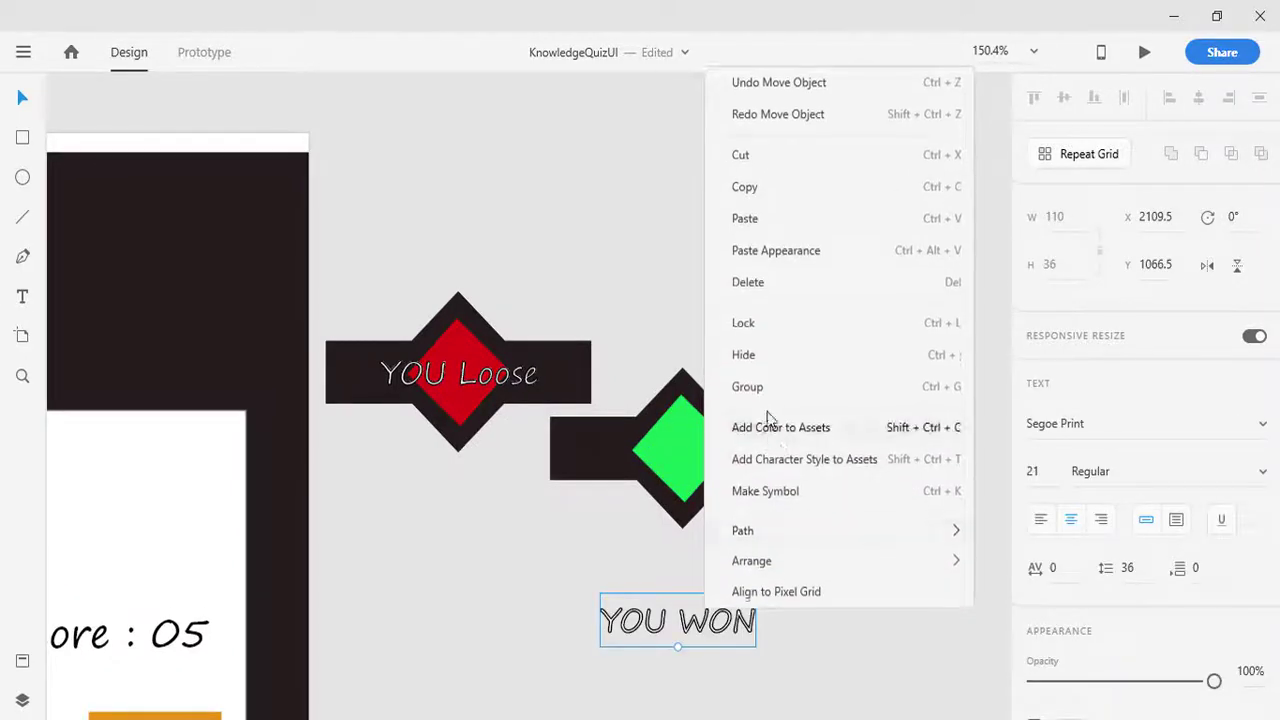
{"action": "mouse_move", "coordinate": [920, 565]}
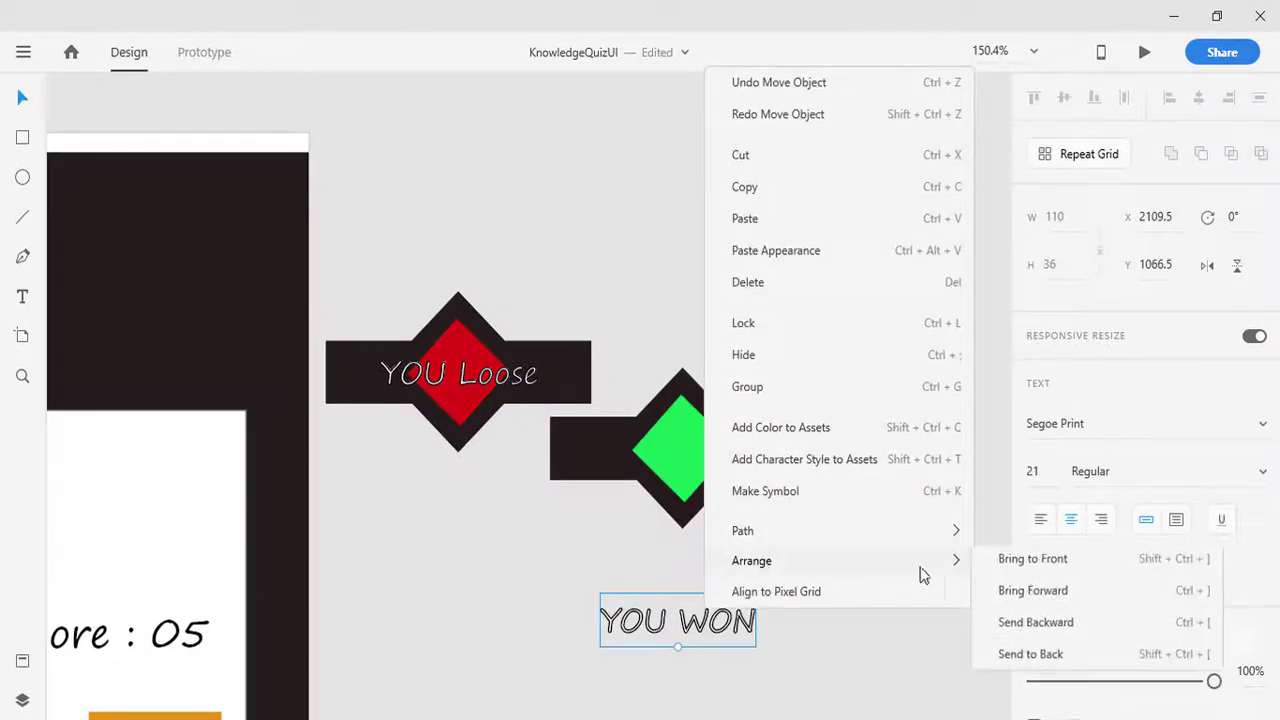
{"action": "left_click", "coordinate": [983, 582]}
{"action": "left_click_drag", "start_coordinate": [714, 623], "coordinate": [716, 458]}
{"action": "left_click", "coordinate": [860, 612]}
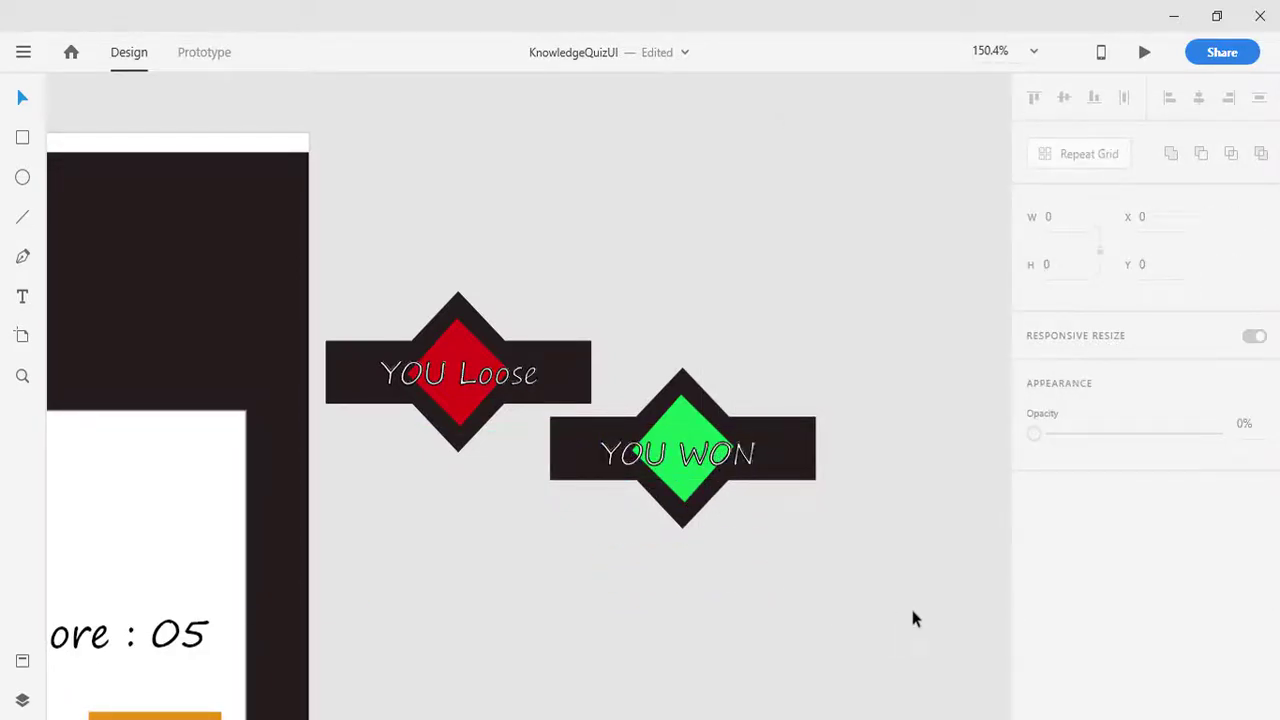
- Group the green badge with its YOU WON text and the red badge with its YOU Loose text
{"action": "left_click_drag", "start_coordinate": [942, 631], "coordinate": [594, 428]}
{"action": "right_click", "coordinate": [594, 428]}
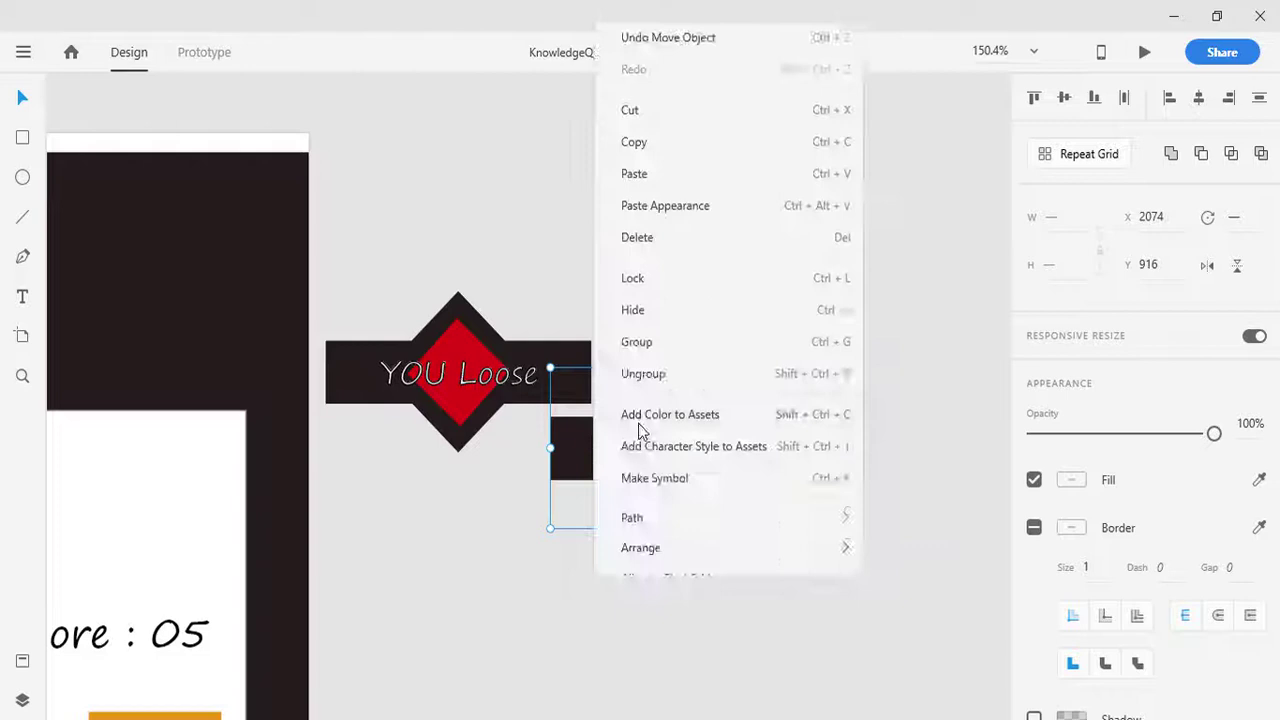
{"action": "left_click", "coordinate": [671, 357]}
{"action": "left_click", "coordinate": [395, 302]}
{"action": "left_click_drag", "start_coordinate": [330, 287], "coordinate": [596, 455]}
{"action": "right_click", "coordinate": [470, 390]}
{"action": "left_click", "coordinate": [477, 323]}
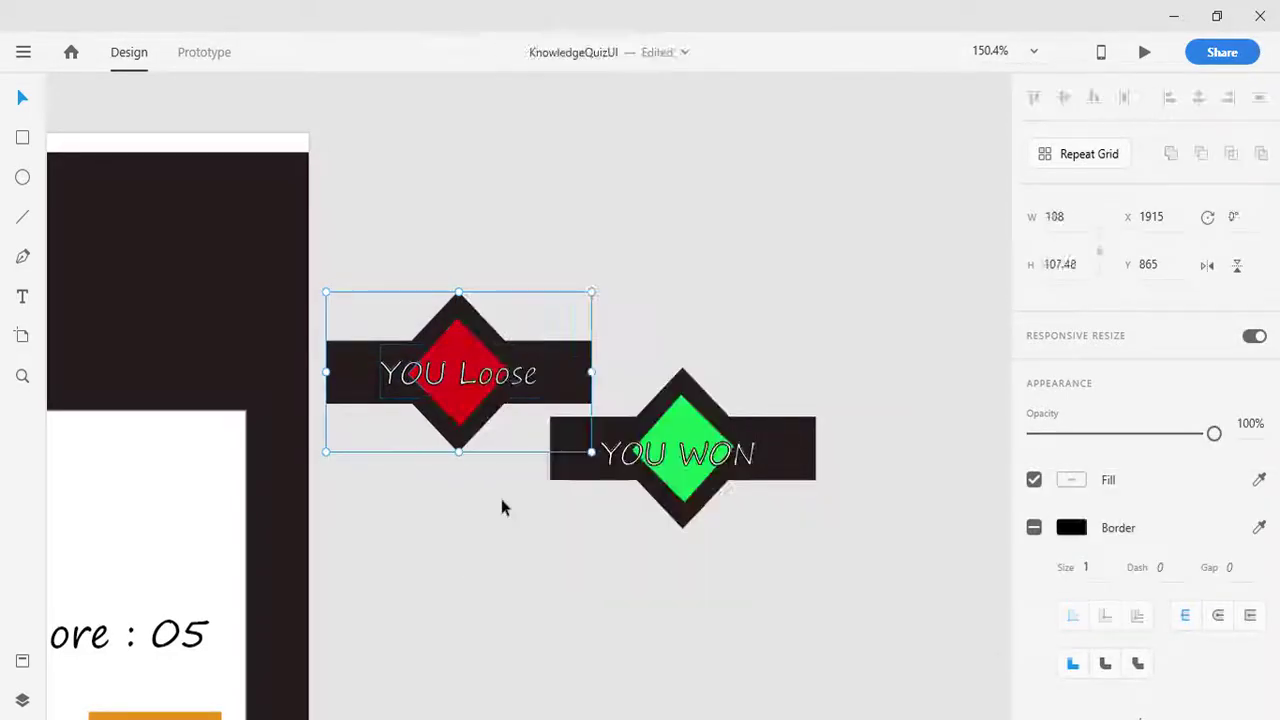
{"action": "left_click", "coordinate": [503, 520]}
- Place the YOU WON badge above the score on the Play_Screen – 1 card and move the YOU Loose badge clear of the artboard
{"action": "scroll", "coordinate": [503, 540], "scroll_direction": "down", "scroll_amount": 5}
{"action": "left_click", "coordinate": [594, 500]}
{"action": "left_click_drag", "start_coordinate": [594, 500], "coordinate": [311, 526]}
{"action": "left_click", "coordinate": [524, 556]}
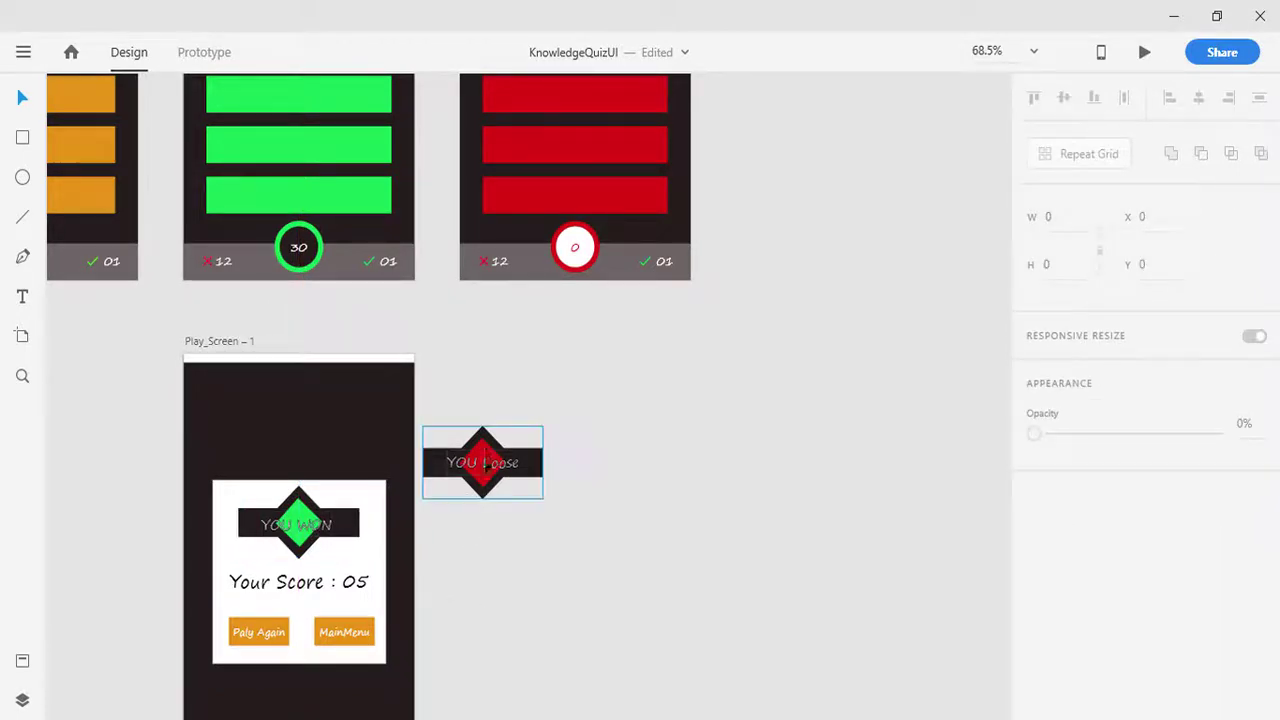
{"action": "left_click_drag", "start_coordinate": [484, 458], "coordinate": [806, 328]}
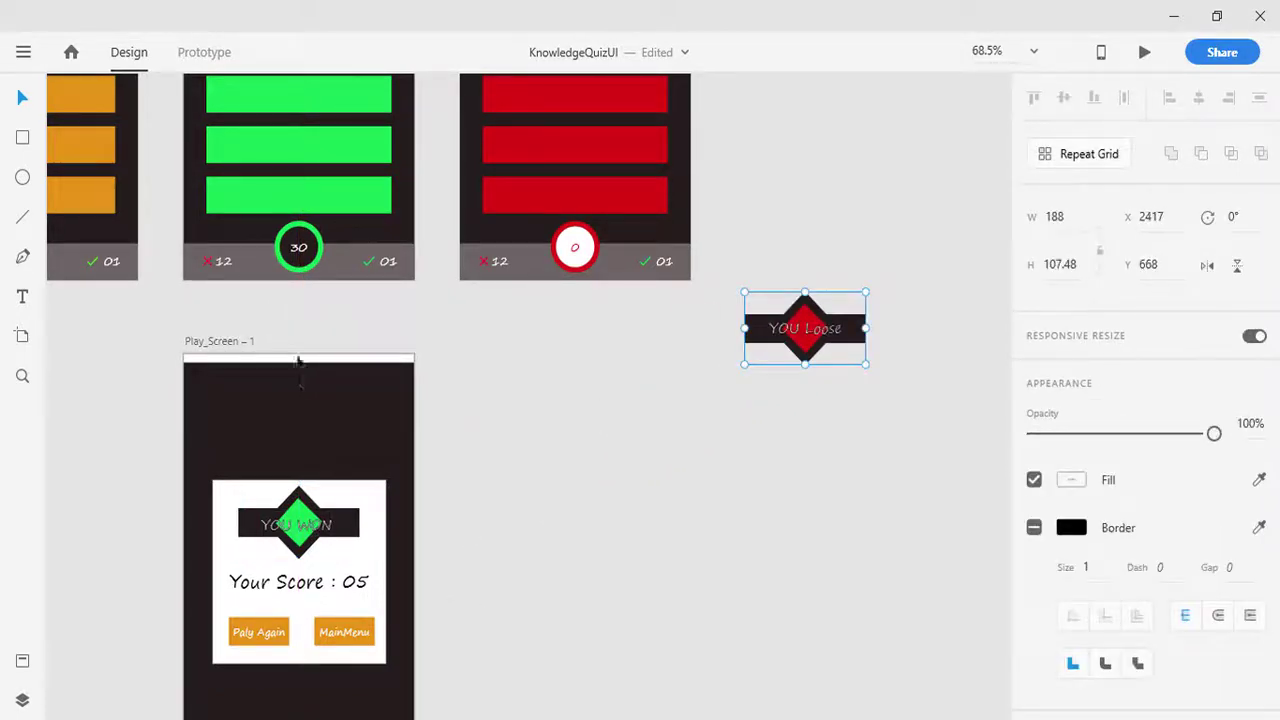
- Duplicate the Play_Screen – 1 artboard and place the copy beside it, level with the original
{"action": "left_click", "coordinate": [240, 342]}
{"action": "key", "text": "ctrl+d"}
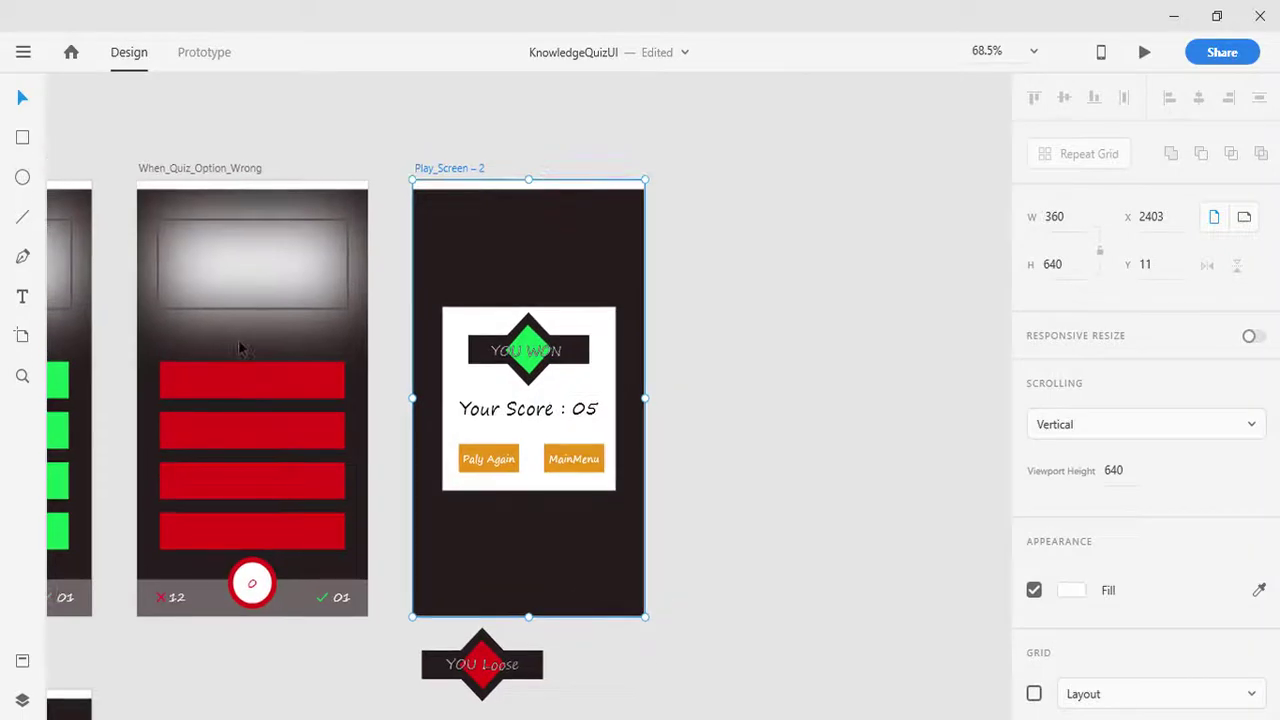
{"action": "left_click_drag", "start_coordinate": [481, 183], "coordinate": [180, 650]}
{"action": "scroll", "coordinate": [449, 566], "scroll_direction": "down", "scroll_amount": 6}
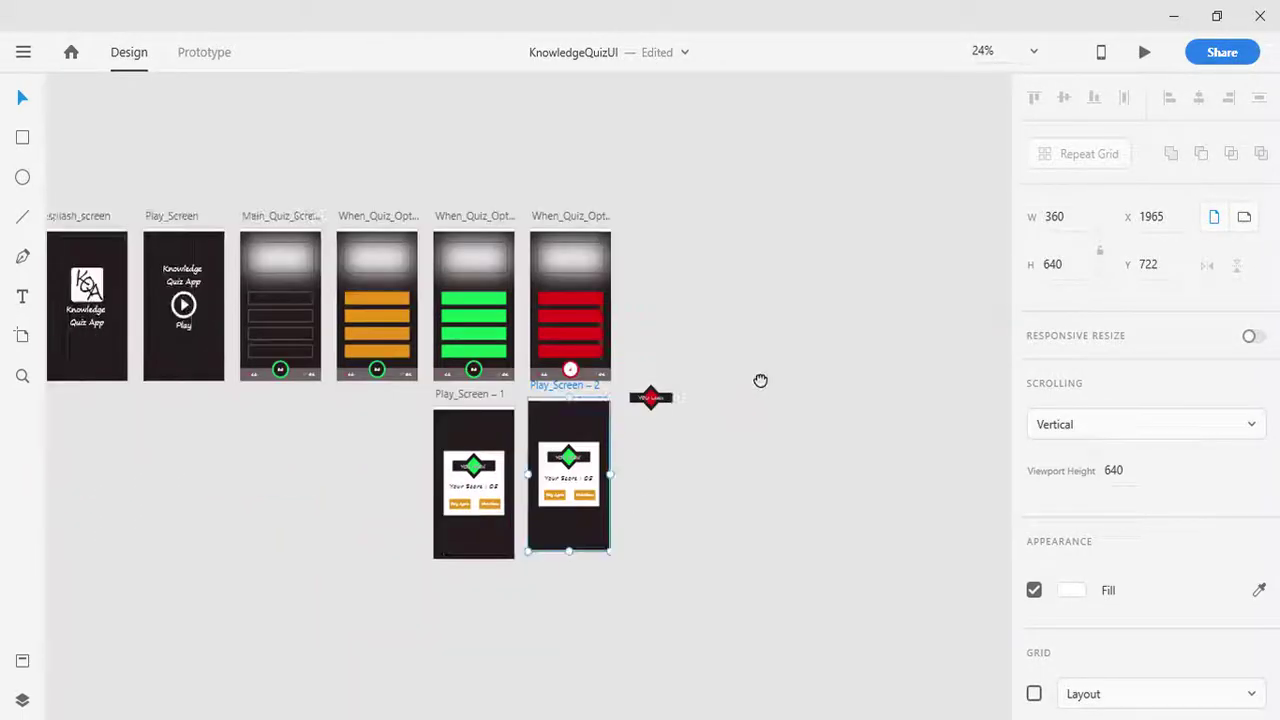
{"action": "scroll", "coordinate": [740, 490], "scroll_direction": "up", "scroll_amount": 5}
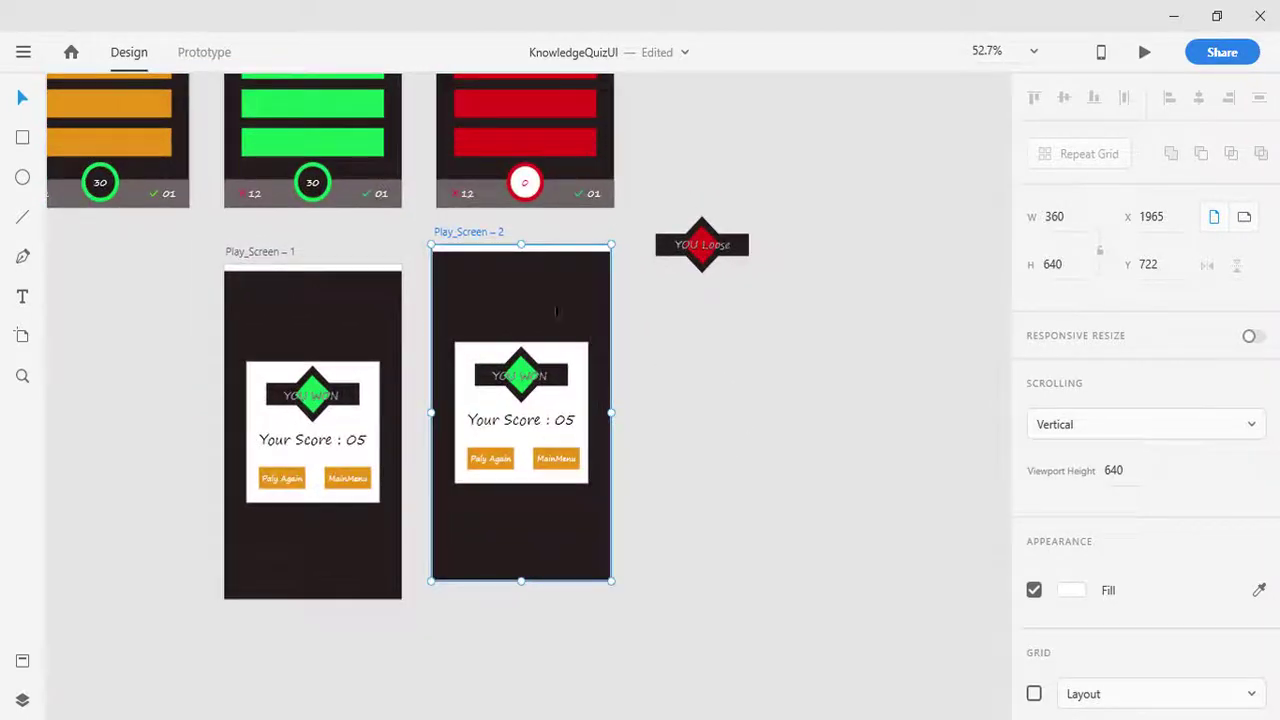
{"action": "left_click_drag", "start_coordinate": [475, 237], "coordinate": [479, 257]}
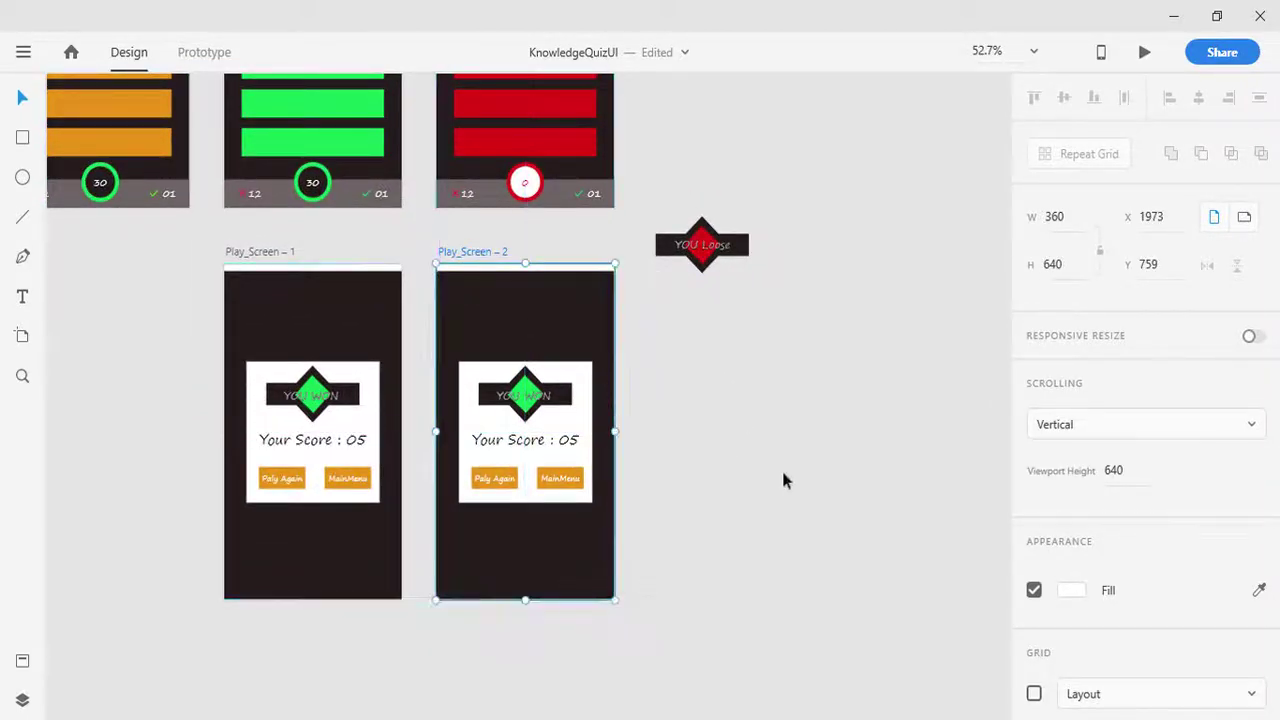
- Replace the YOU WON badge on Play_Screen – 2 with the YOU Loose badge above the score
{"action": "scroll", "coordinate": [781, 467], "scroll_direction": "up", "scroll_amount": 4}
{"action": "scroll", "coordinate": [700, 420], "scroll_direction": "left", "scroll_amount": 3}
{"action": "left_click", "coordinate": [520, 332]}
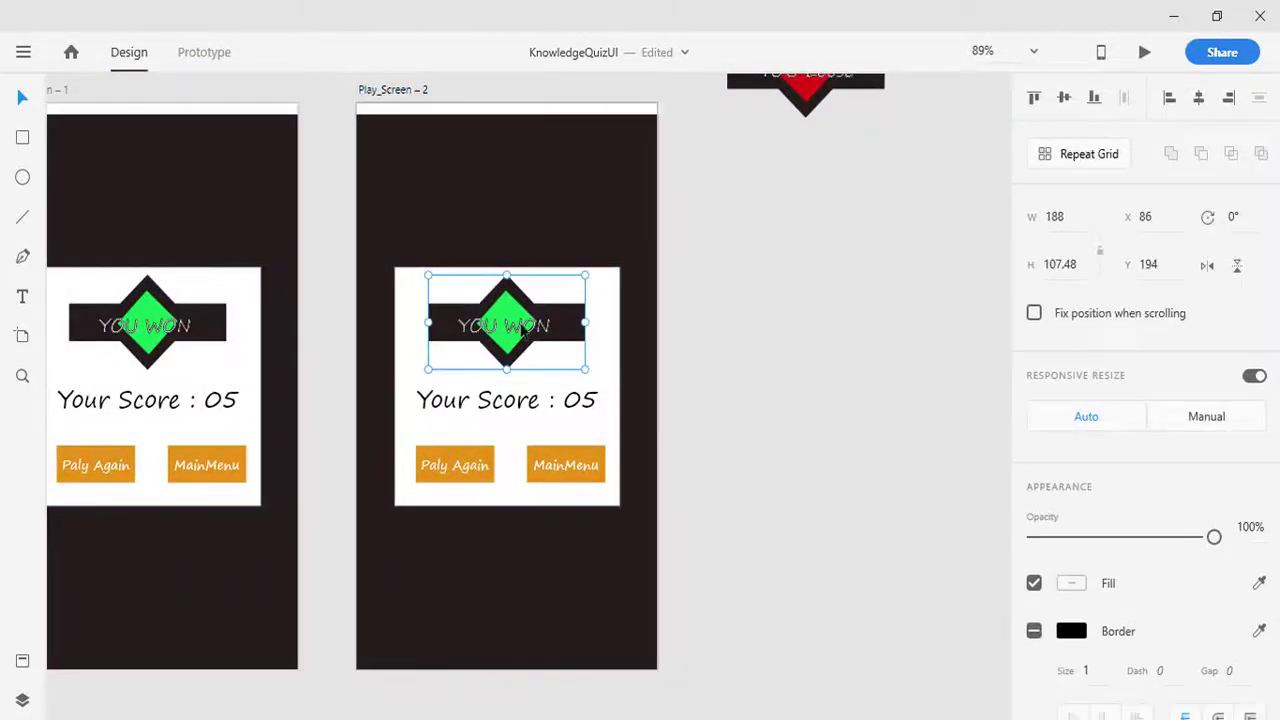
{"action": "key", "text": "Delete"}
{"action": "left_click_drag", "start_coordinate": [788, 97], "coordinate": [505, 335]}
{"action": "left_click", "coordinate": [700, 400]}
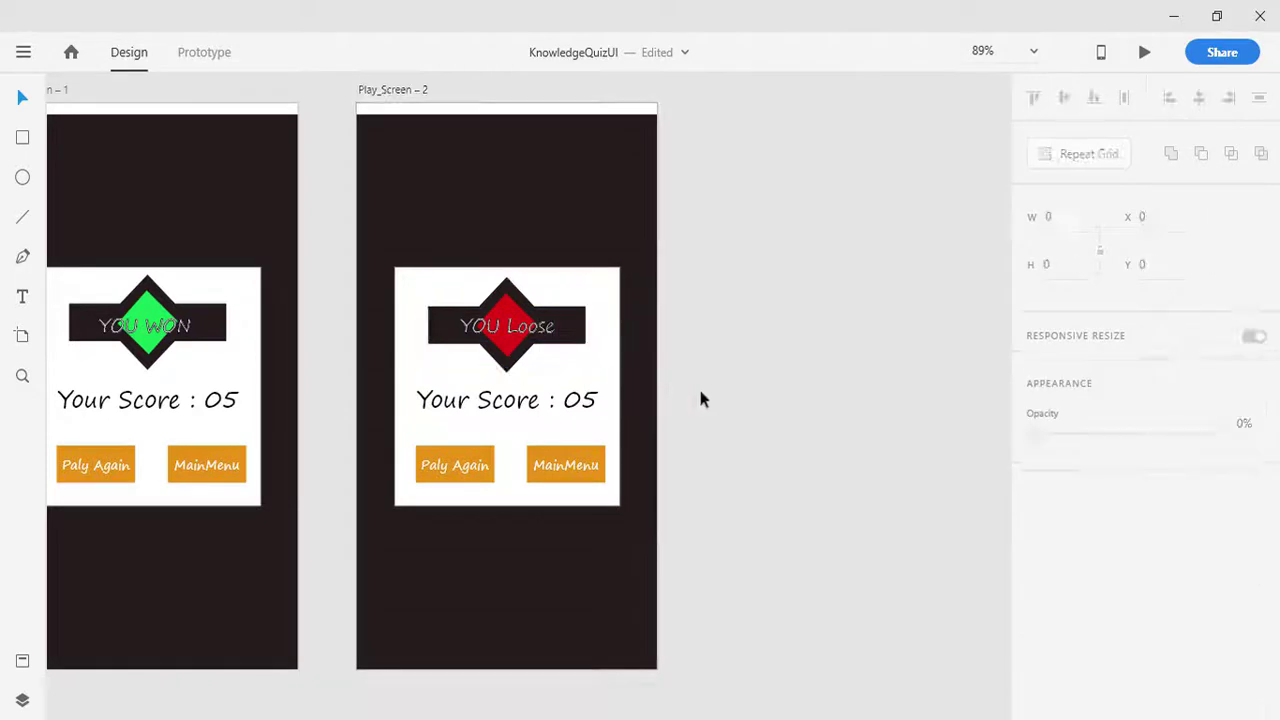
{"action": "scroll", "coordinate": [705, 395], "scroll_direction": "down", "scroll_amount": 3}
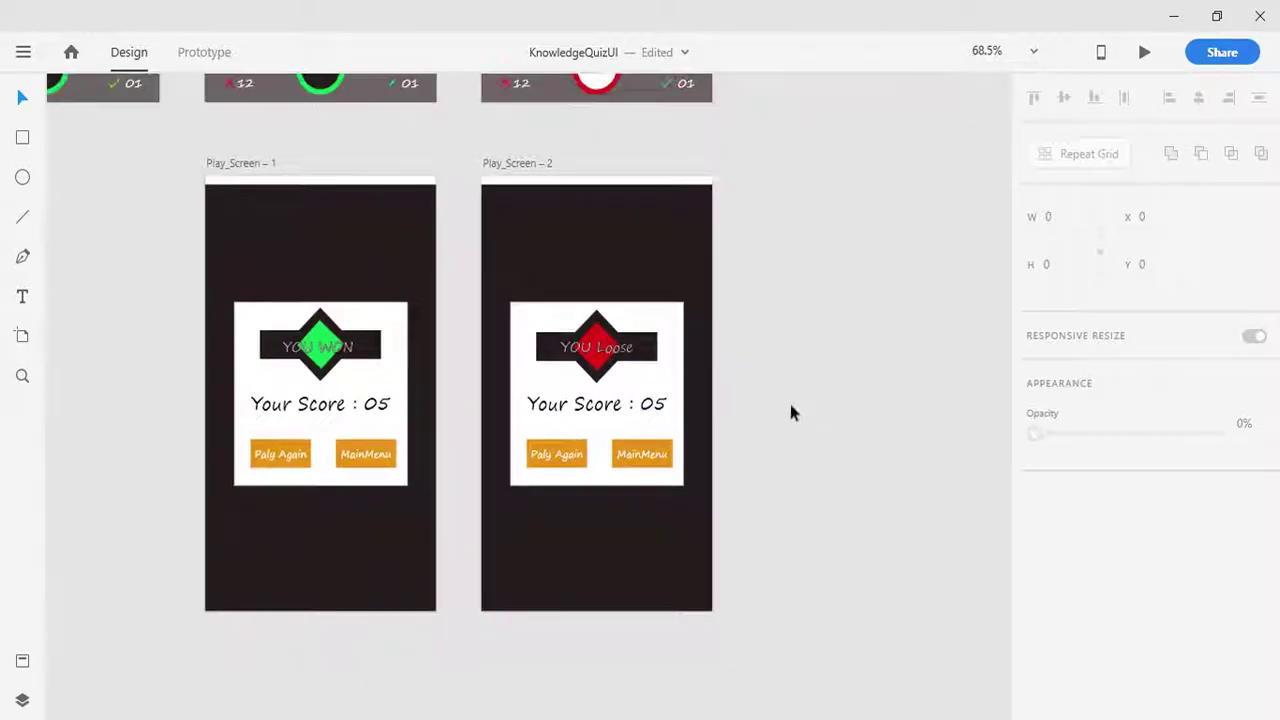
{"action": "scroll", "coordinate": [804, 410], "scroll_direction": "up", "scroll_amount": 3}
{"action": "left_click_drag", "start_coordinate": [766, 420], "coordinate": [857, 420]}
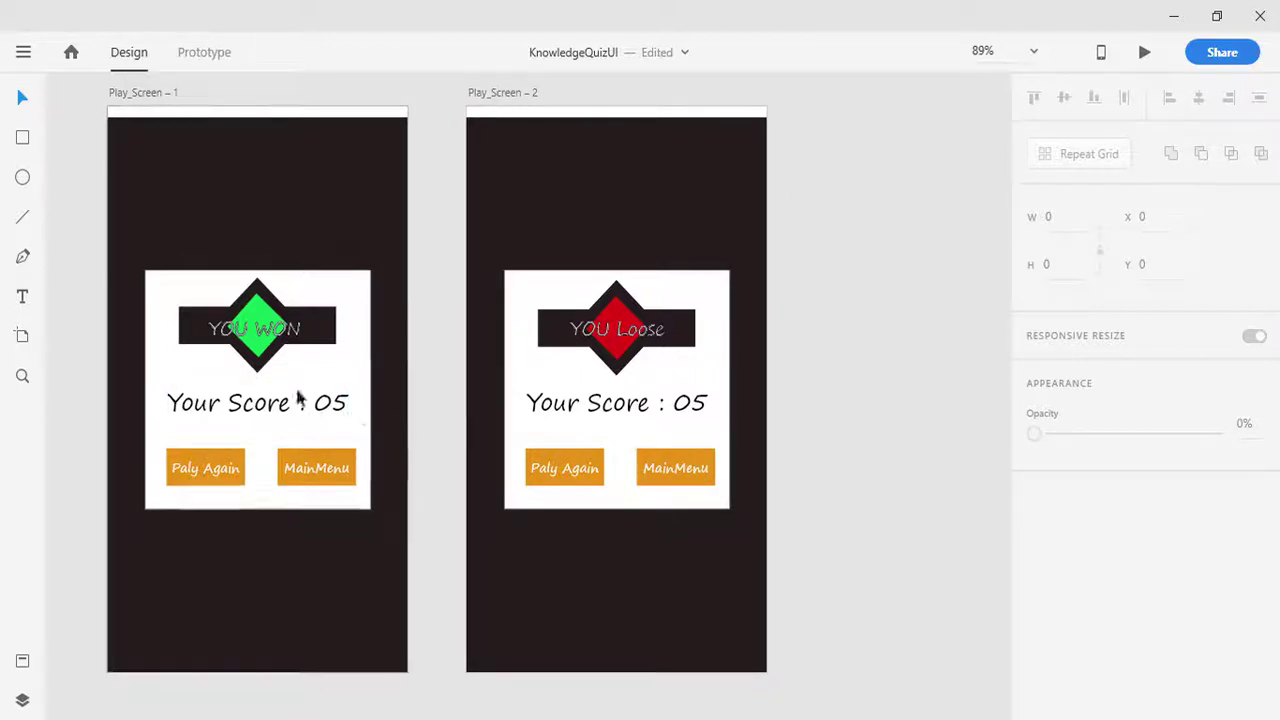
{"action": "double_click", "coordinate": [694, 403]}
{"action": "left_click", "coordinate": [690, 400]}
{"action": "double_click", "coordinate": [692, 401]}
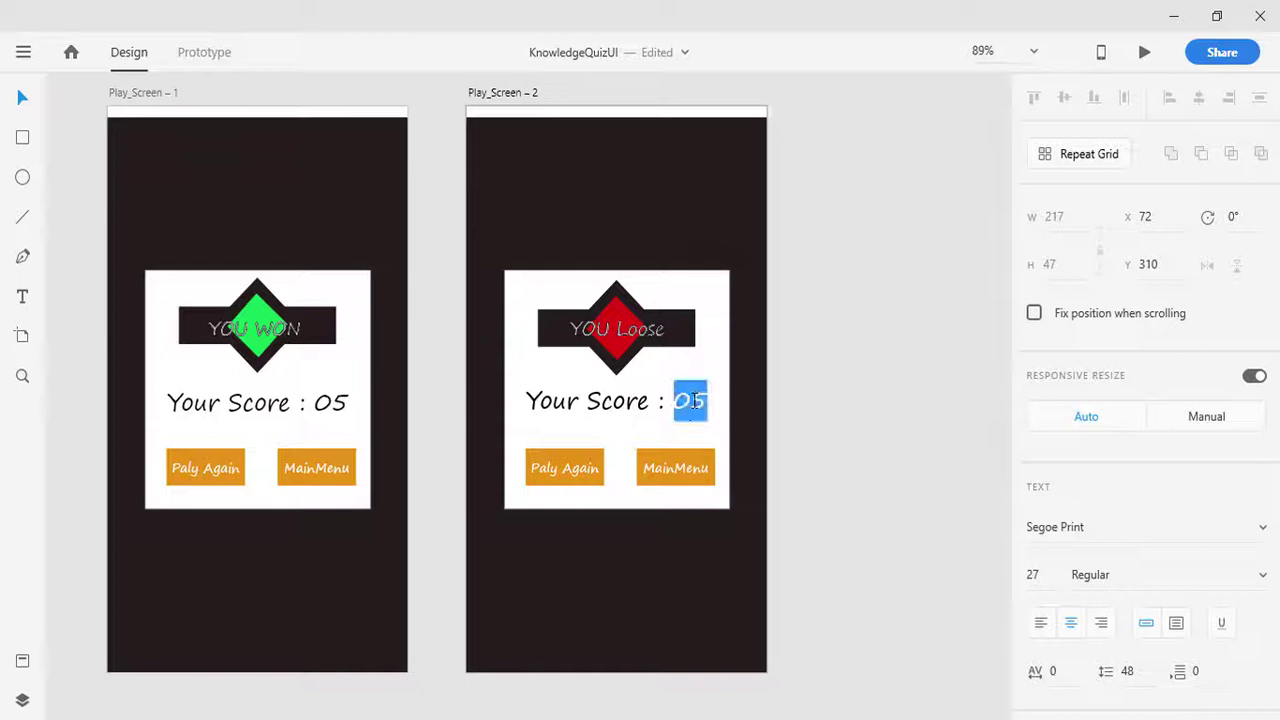
- Change the score on the YOU WON card in Play_Screen – 1 to 15
{"action": "left_click", "coordinate": [312, 403]}
{"action": "double_click", "coordinate": [322, 400]}
{"action": "left_click", "coordinate": [328, 403]}
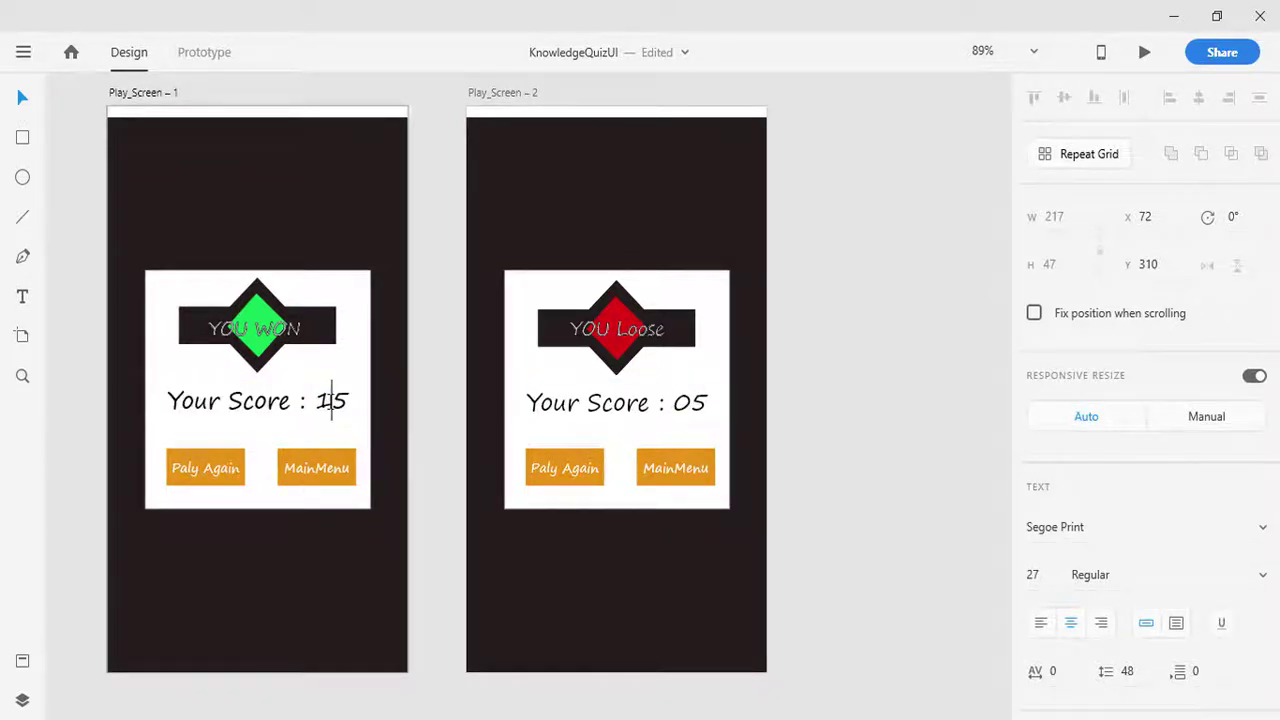
{"action": "key", "text": "Escape"}
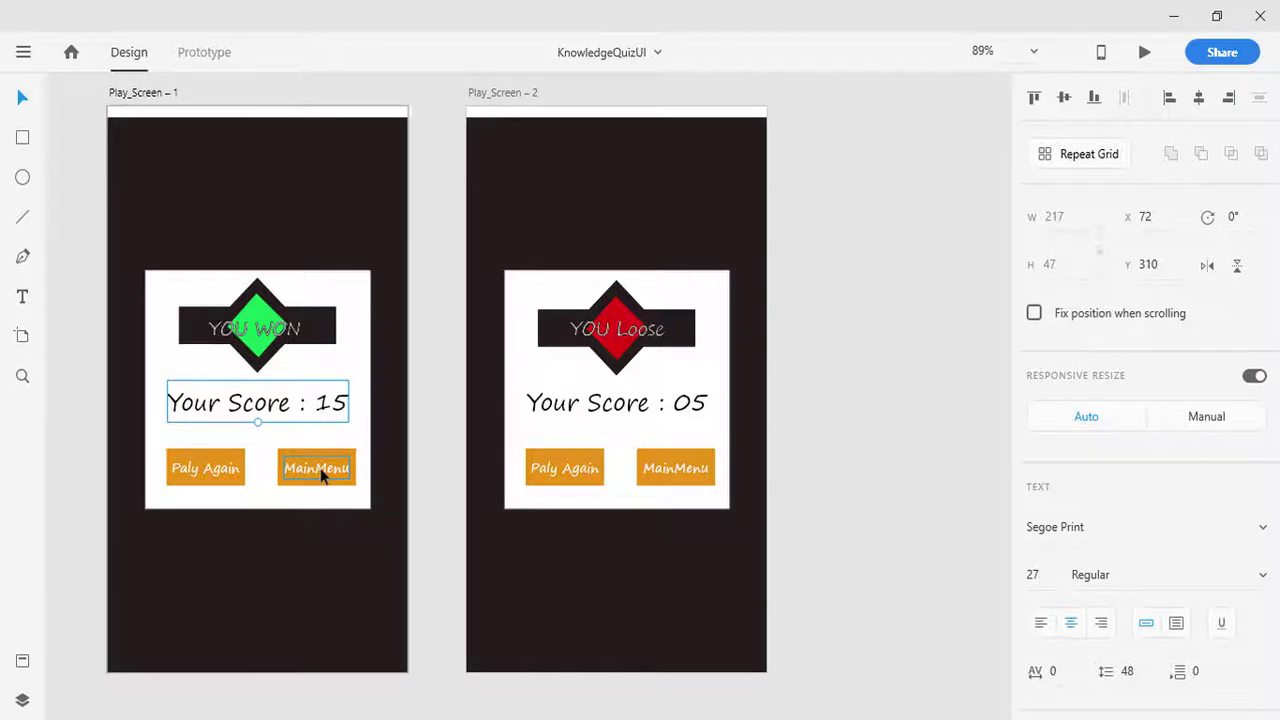
- Delete the Paly Again label and its orange button background from the YOU WON card on Play_Screen – 1
{"action": "left_click", "coordinate": [210, 459]}
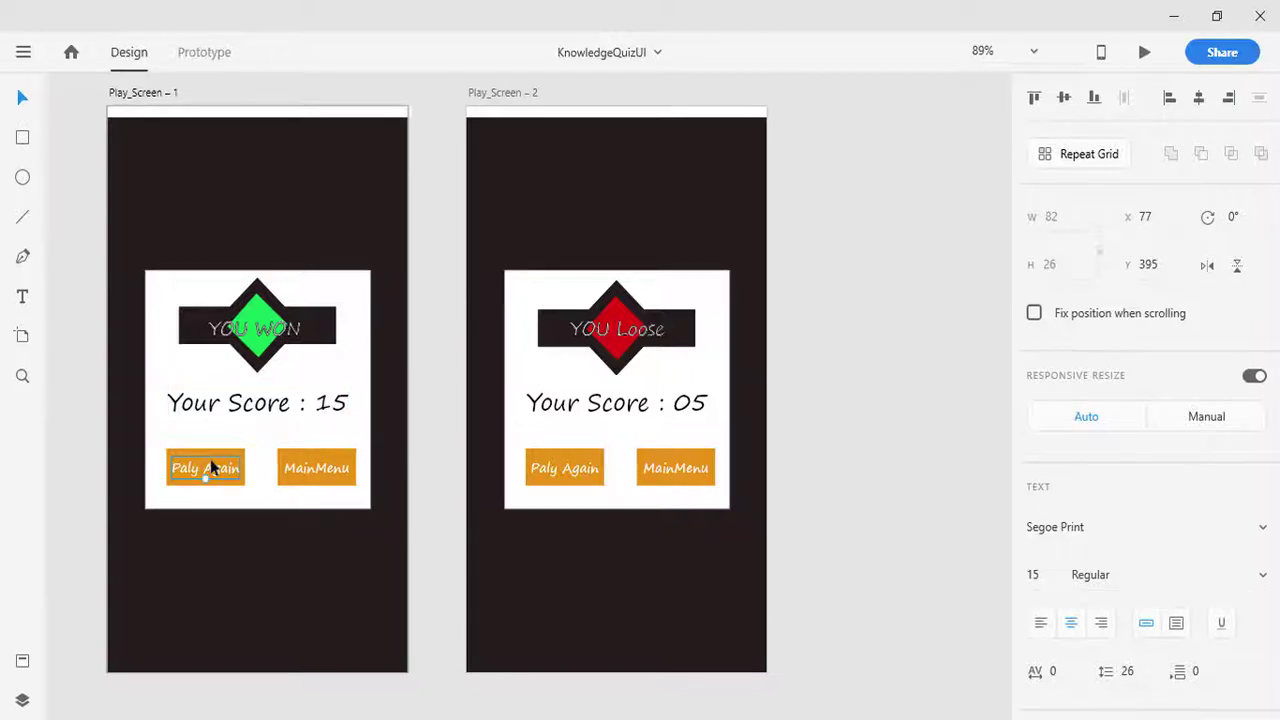
{"action": "key", "text": "Delete"}
{"action": "left_click", "coordinate": [210, 459]}
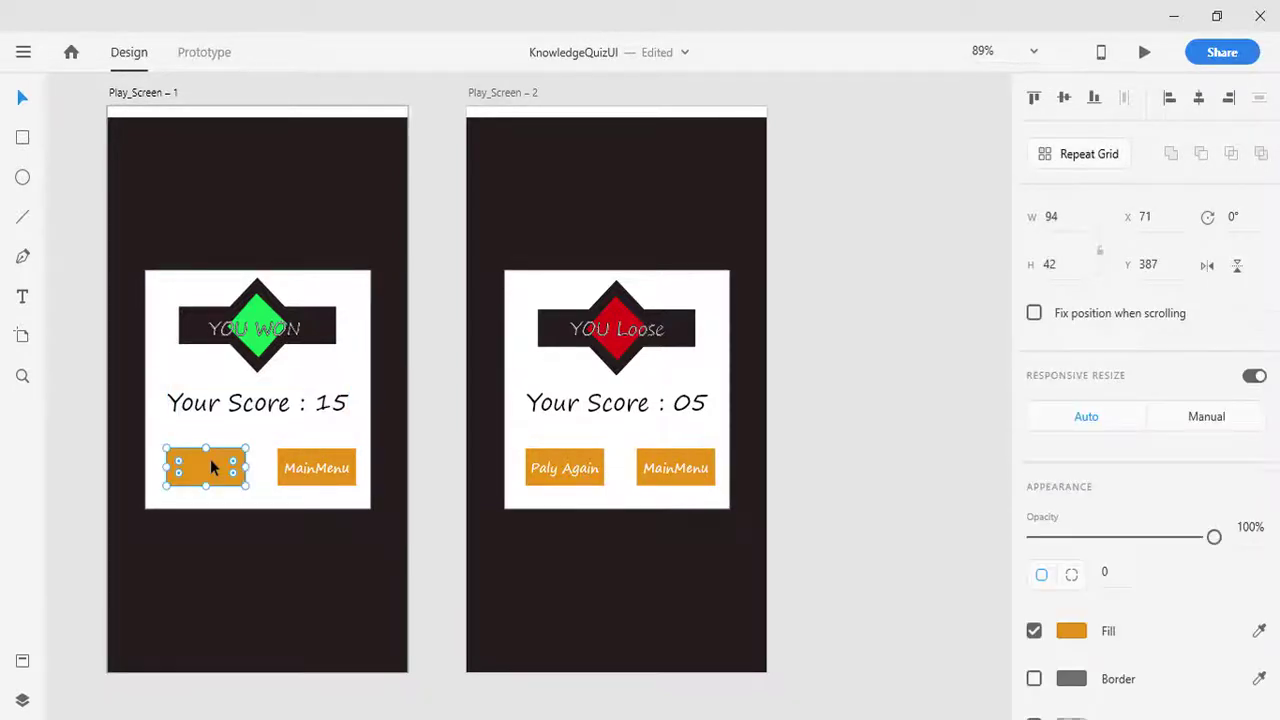
{"action": "key", "text": "Delete"}
- Move the MainMenu label and its orange background to X 136, Y 388, near the centre below the score on Play_Screen – 1
{"action": "left_click", "coordinate": [313, 462]}
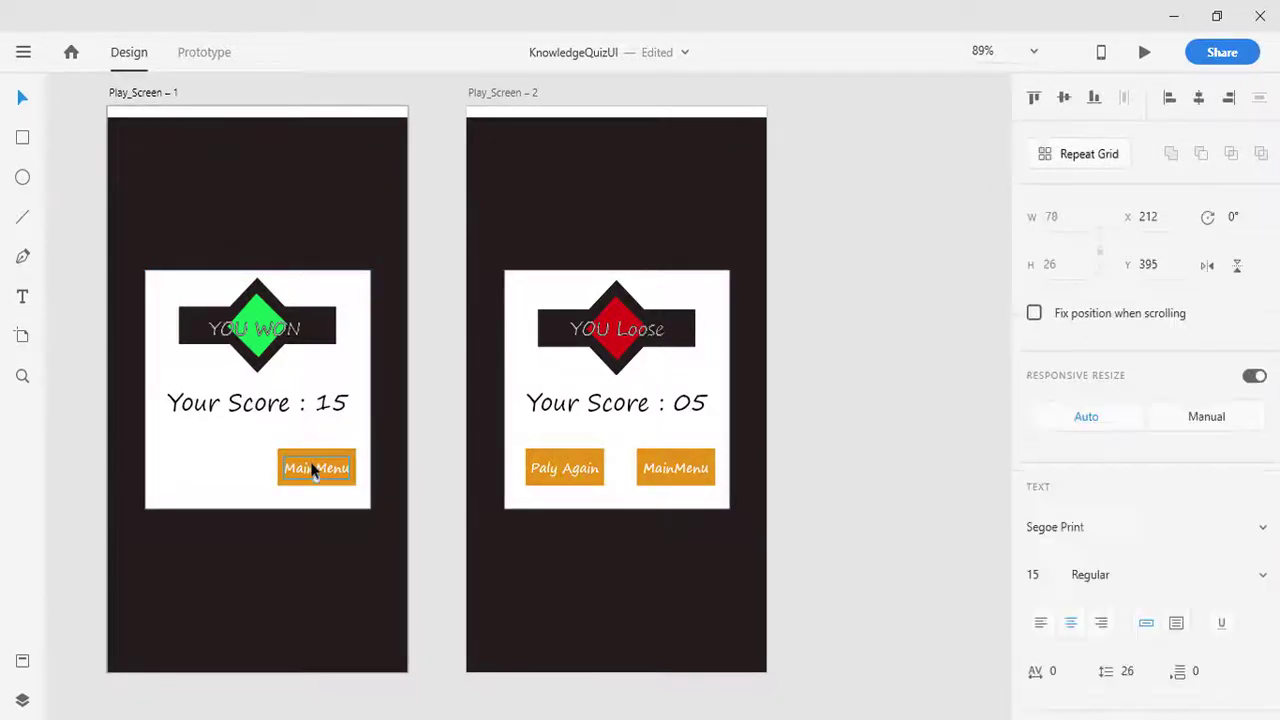
{"action": "left_click_drag", "start_coordinate": [313, 457], "coordinate": [256, 457]}
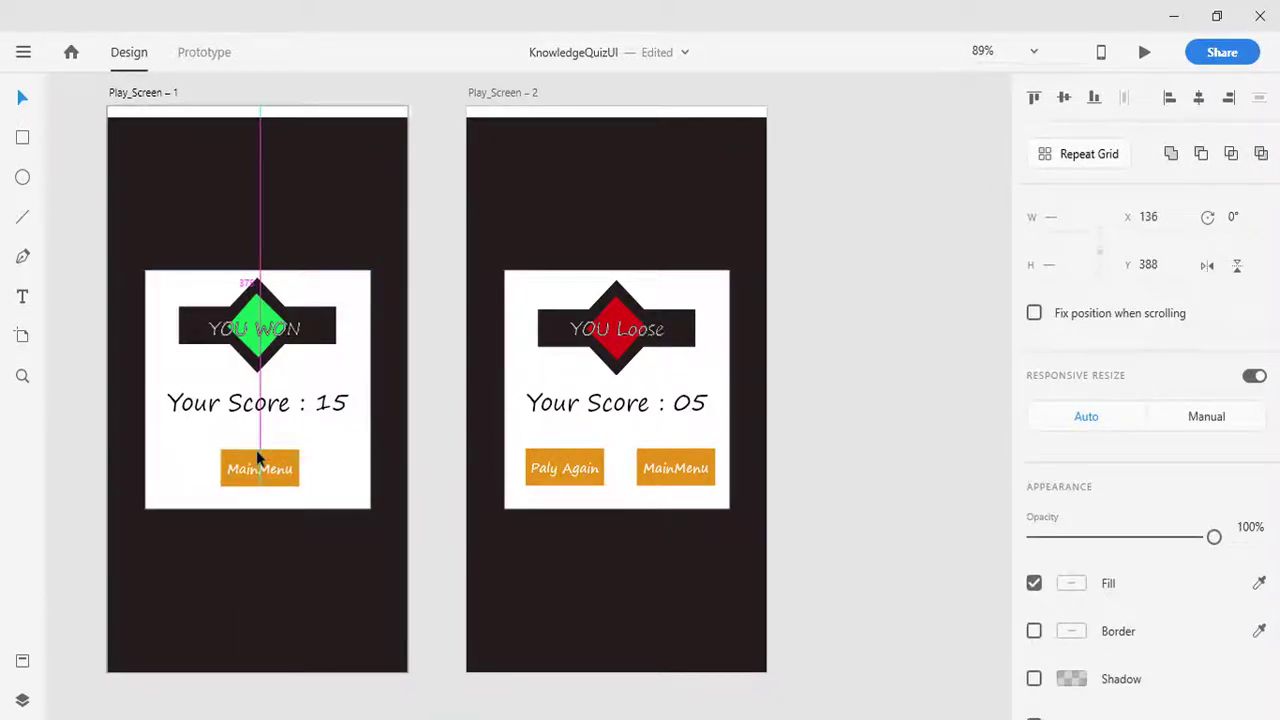
{"action": "left_click", "coordinate": [774, 388]}
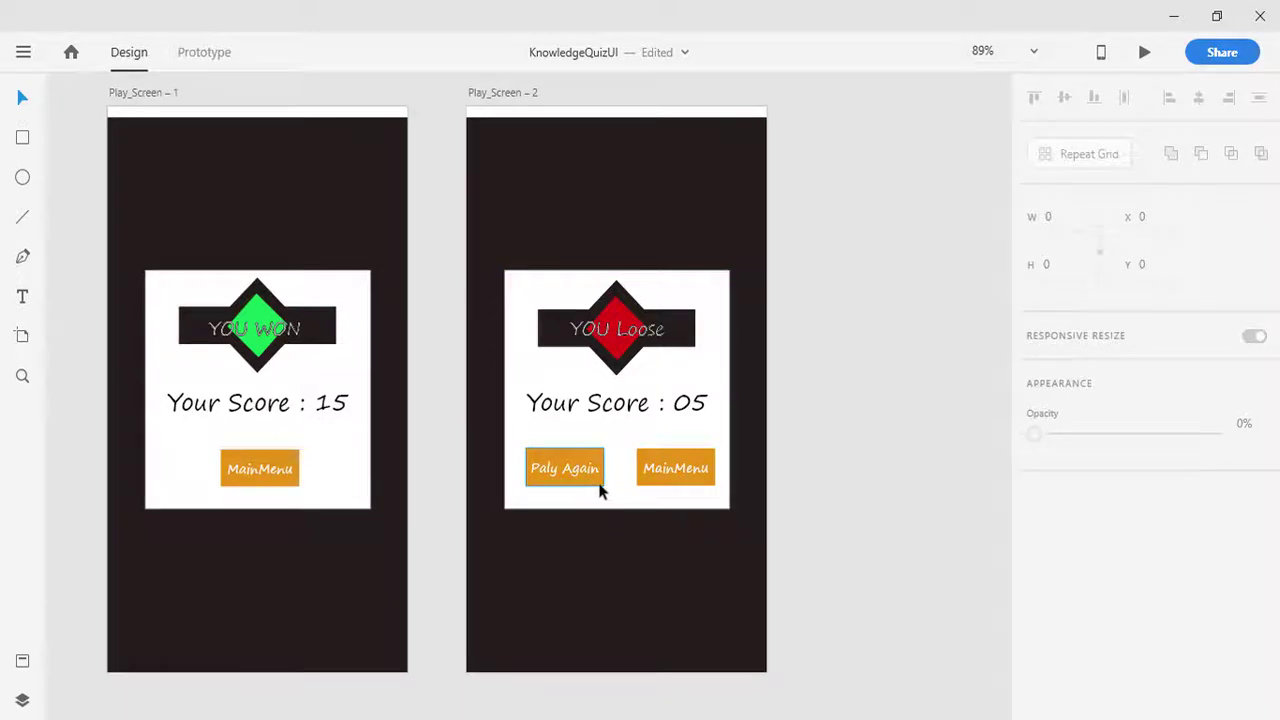
{"action": "scroll", "coordinate": [831, 500], "scroll_direction": "down", "scroll_amount": 4}
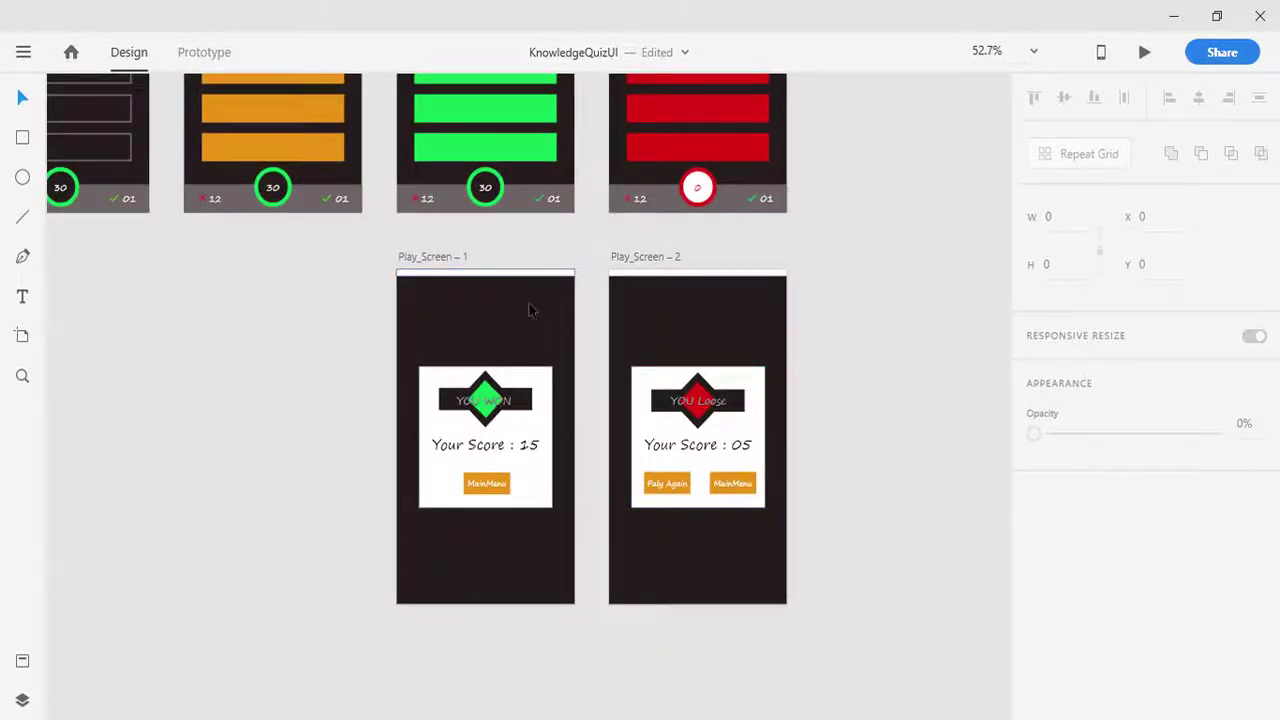
{"action": "left_click", "coordinate": [458, 258]}
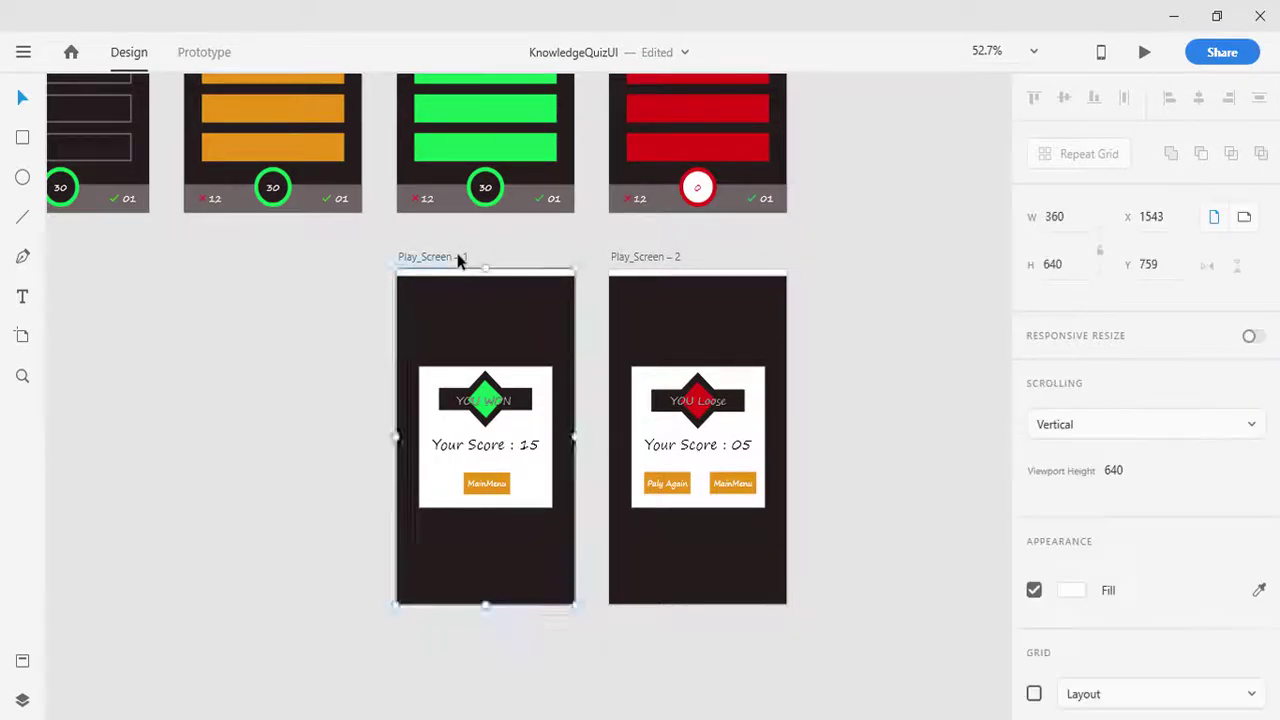
{"action": "double_click", "coordinate": [457, 258]}
{"action": "key", "text": "Return"}
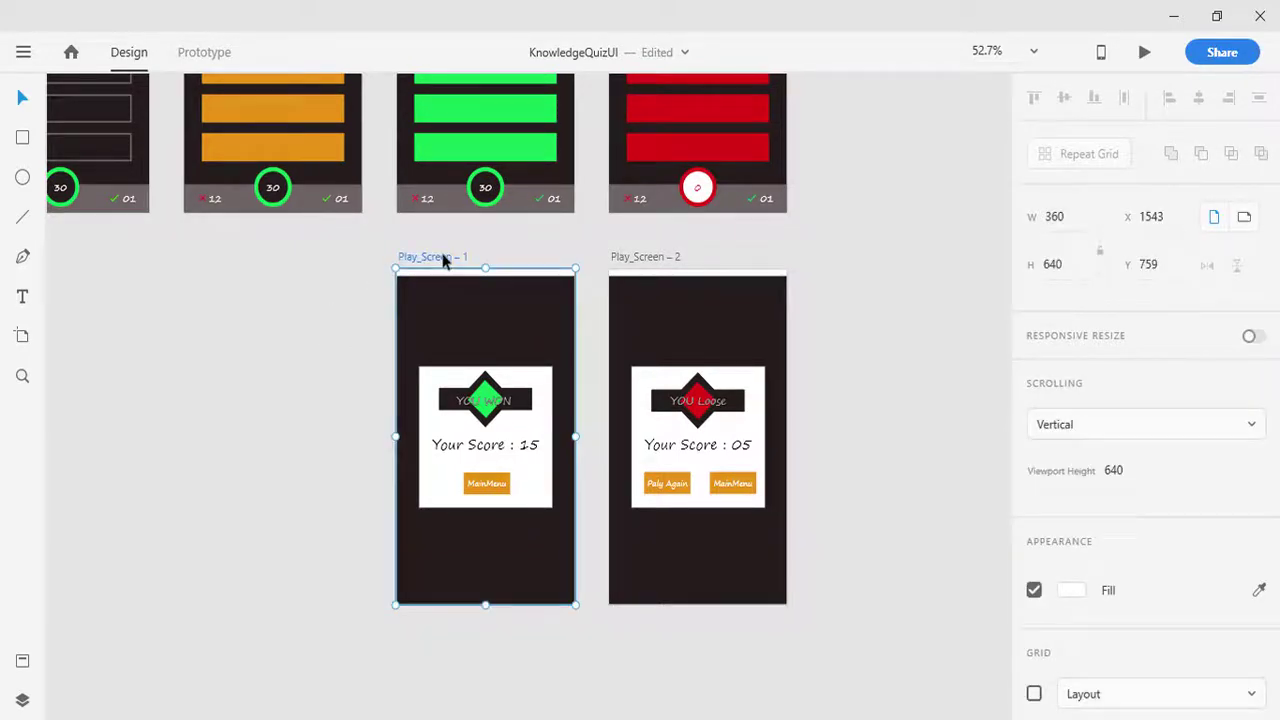
{"action": "left_click", "coordinate": [592, 262]}
- Duplicate the Play_Screen – 2 artboard and delete the YOU Loose badge from the copy
{"action": "left_click", "coordinate": [643, 258]}
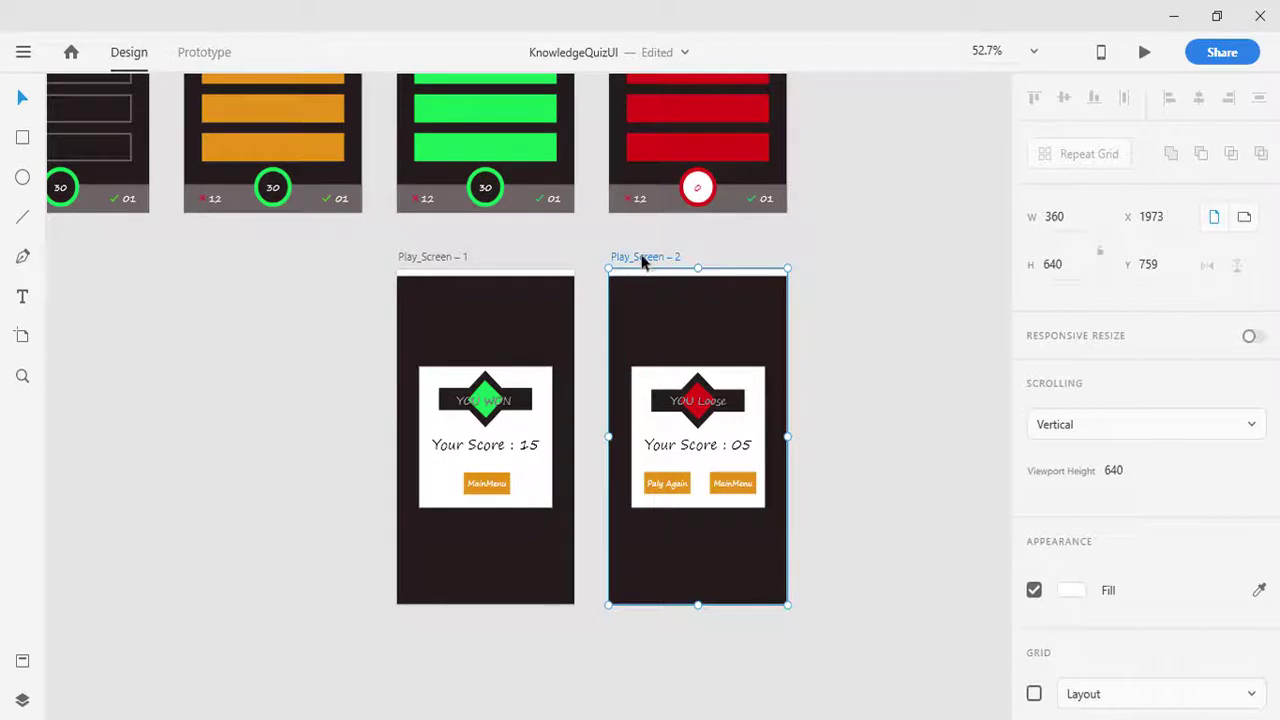
{"action": "key", "text": "ctrl+d"}
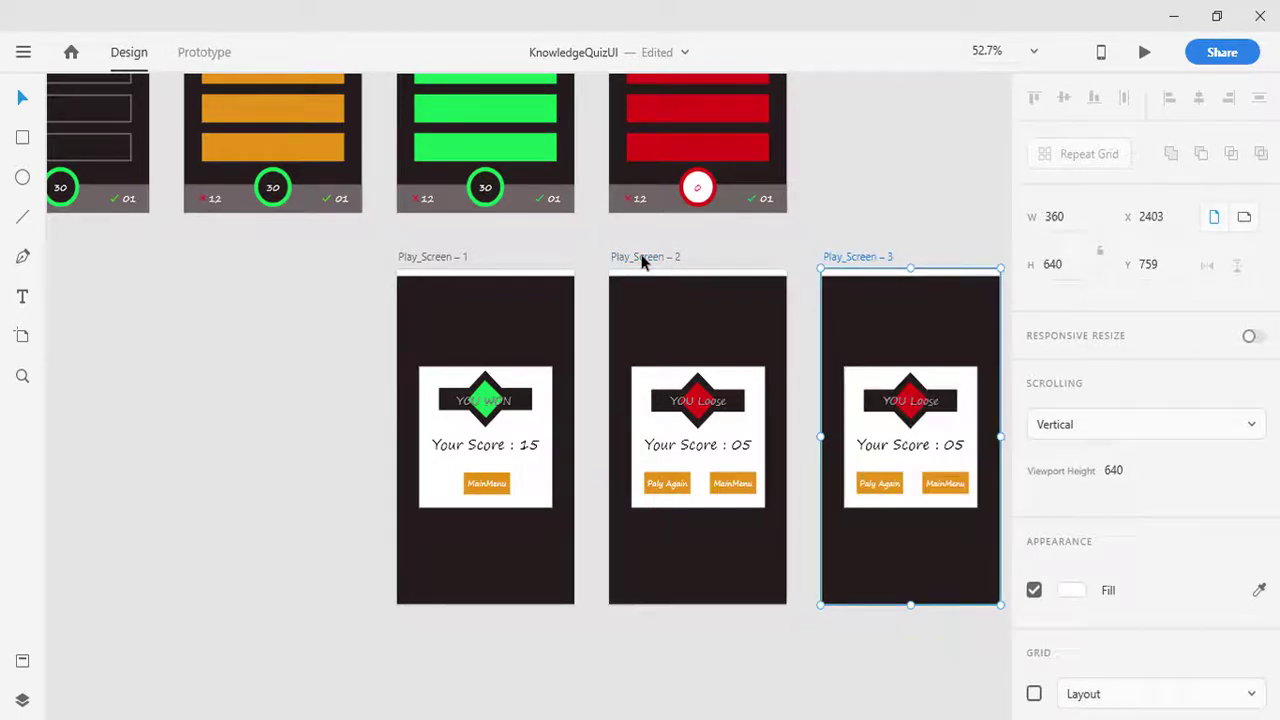
{"action": "scroll", "coordinate": [834, 666], "scroll_direction": "right", "scroll_amount": 3}
{"action": "scroll", "coordinate": [674, 654], "scroll_direction": "up", "scroll_amount": 1, "text": "ctrl"}
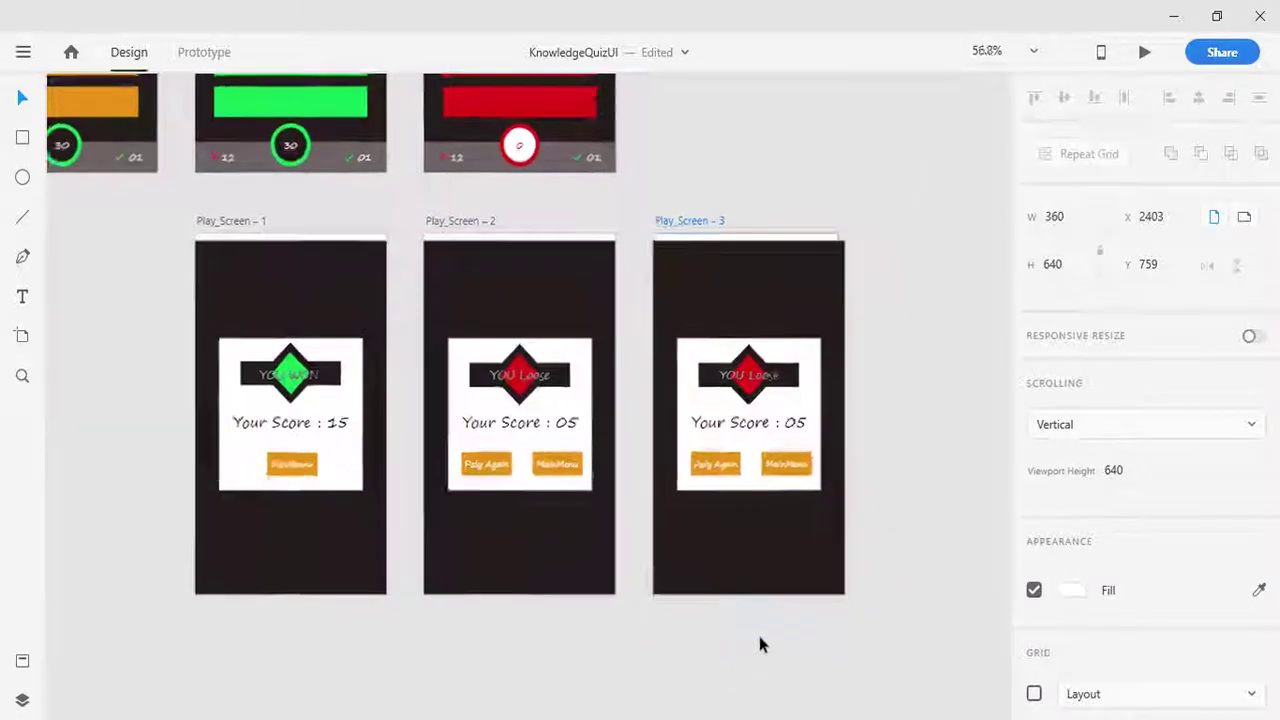
{"action": "scroll", "coordinate": [757, 645], "scroll_direction": "up", "scroll_amount": 2, "text": "ctrl"}
{"action": "scroll", "coordinate": [606, 634], "scroll_direction": "up", "scroll_amount": 2, "text": "ctrl"}
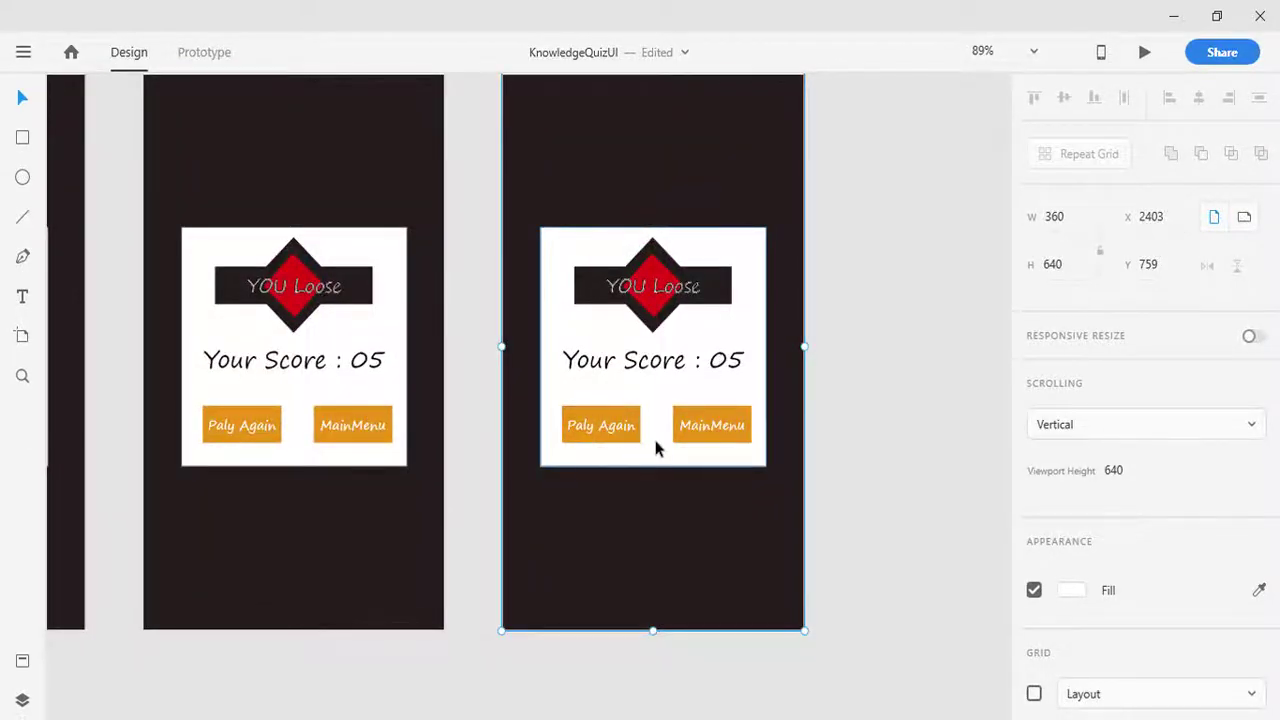
{"action": "left_click", "coordinate": [654, 300]}
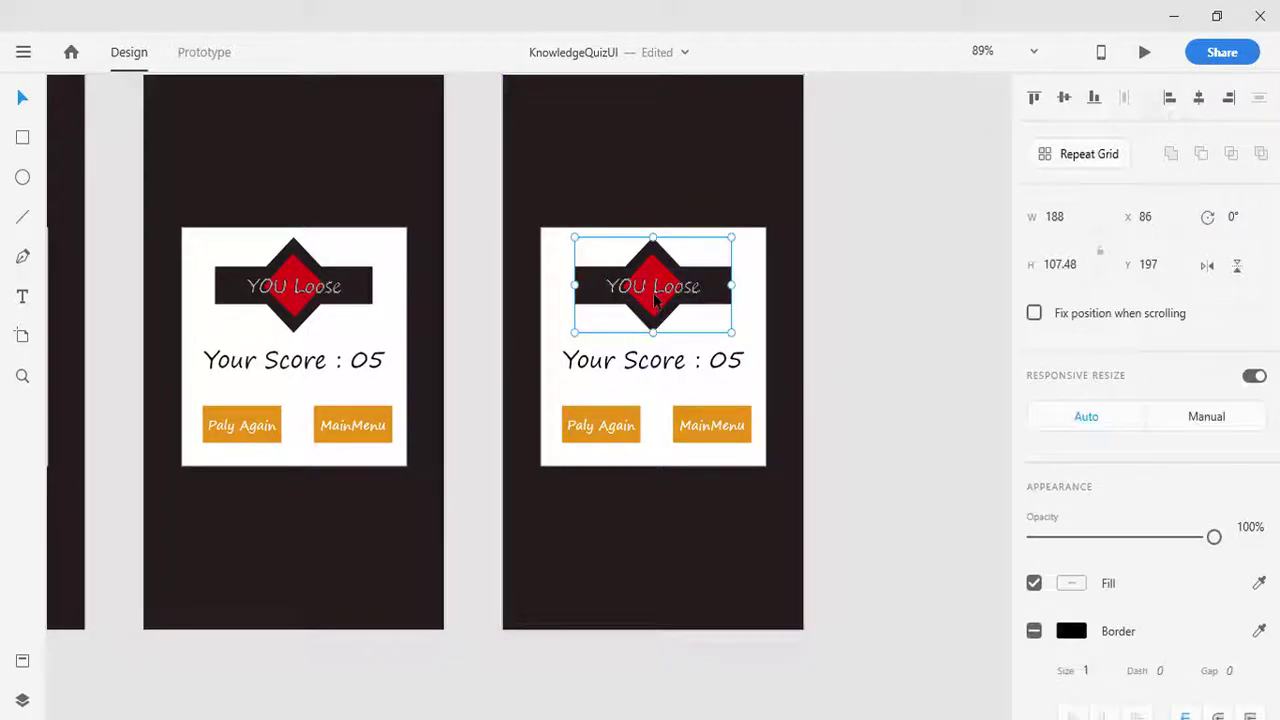
{"action": "key", "text": "Delete"}
- Shorten the white card on Play_Screen – 3 to a height of 199 by lowering its upper edge
{"action": "left_click", "coordinate": [647, 246]}
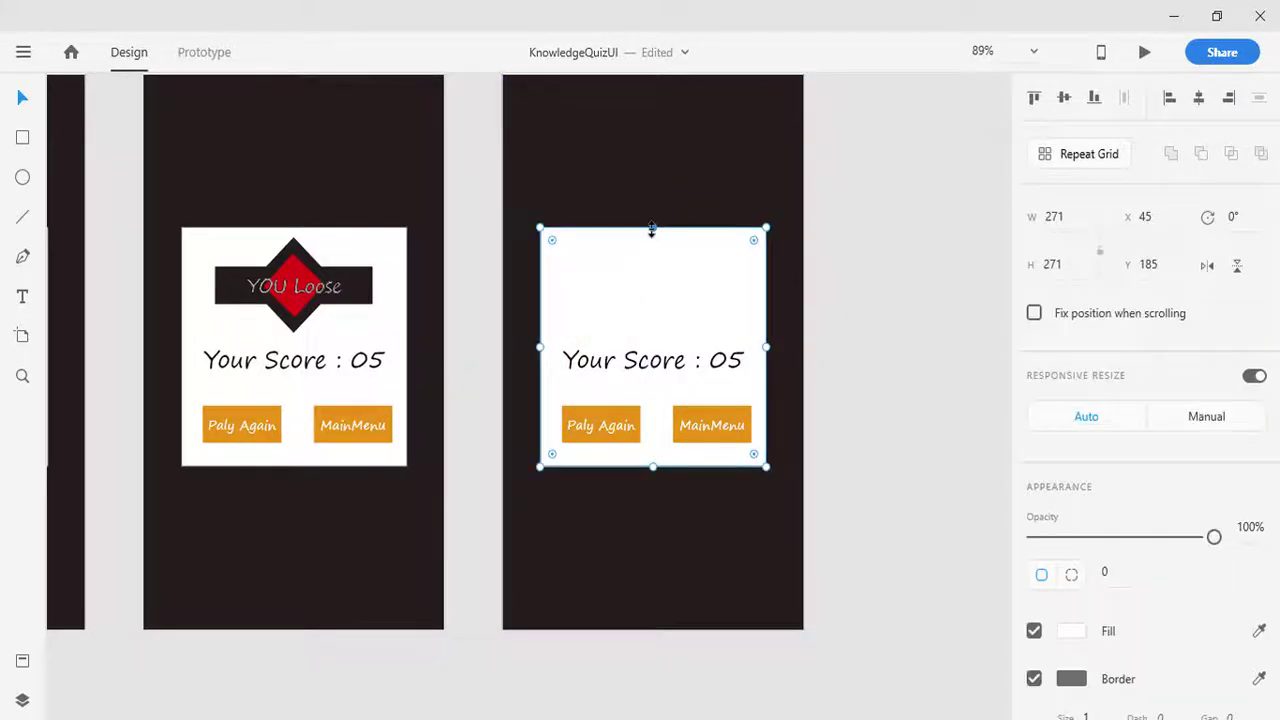
{"action": "left_click_drag", "start_coordinate": [651, 229], "coordinate": [645, 276]}
{"action": "key", "text": "ctrl+z"}
{"action": "left_click_drag", "start_coordinate": [652, 231], "coordinate": [644, 293]}
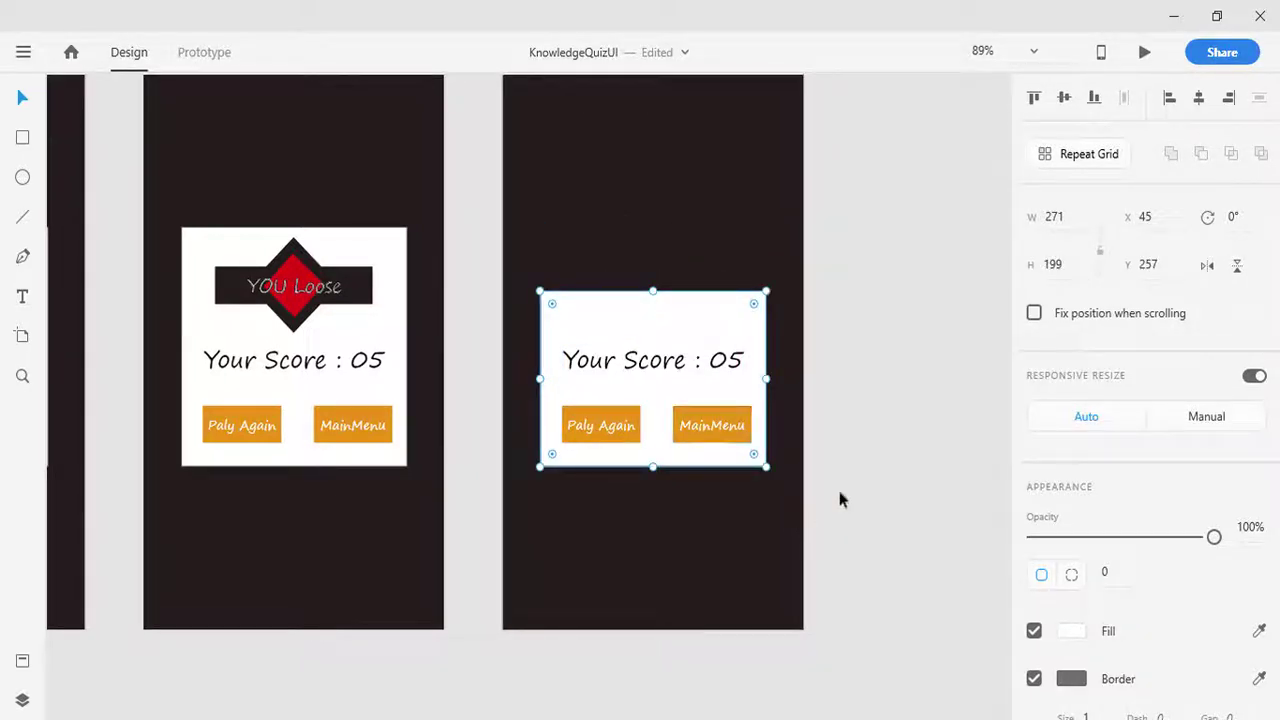
- Move the white card with its score text and buttons on Play_Screen – 3 up to Y 193
{"action": "left_click_drag", "start_coordinate": [866, 596], "coordinate": [538, 288]}
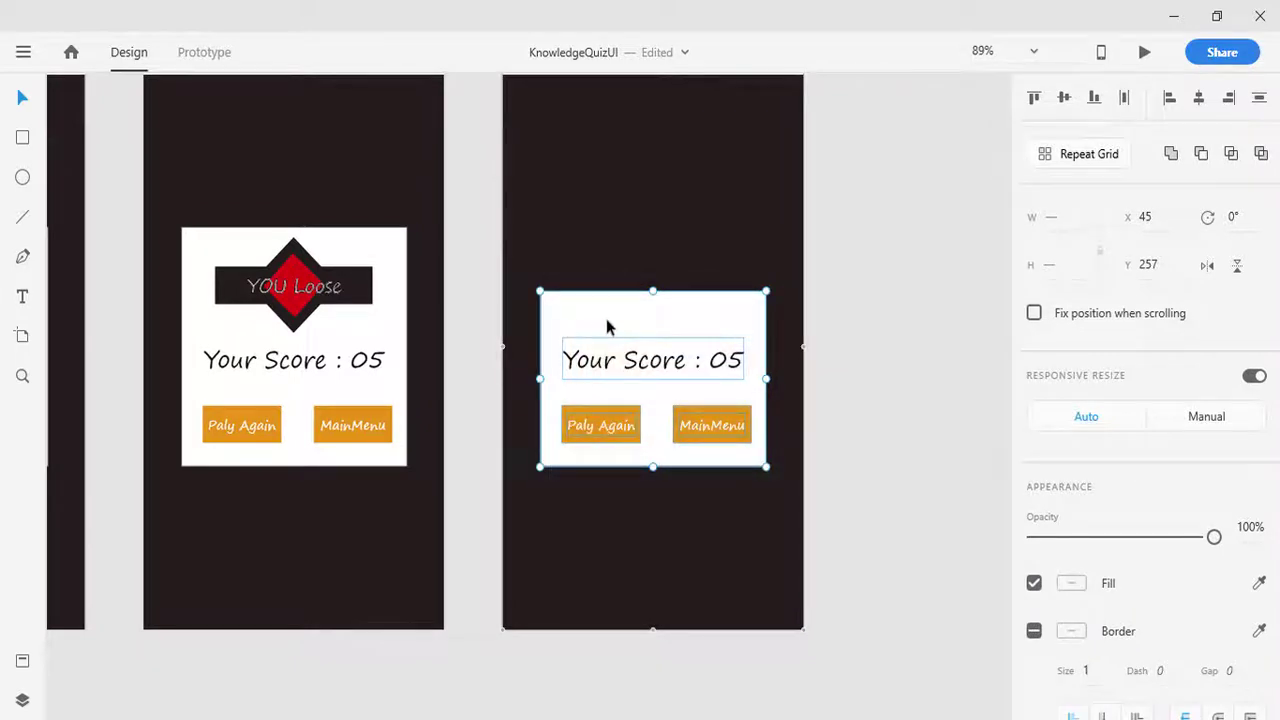
{"action": "left_click_drag", "start_coordinate": [607, 326], "coordinate": [609, 266]}
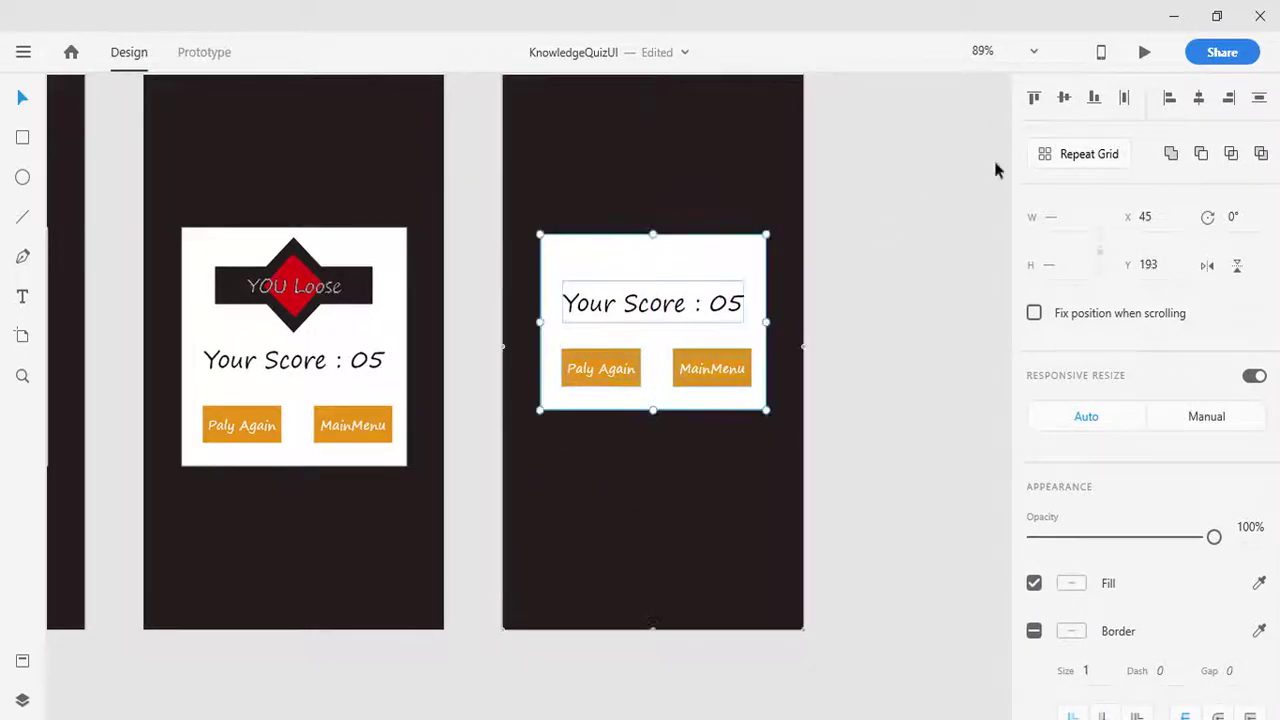
{"action": "left_click", "coordinate": [1064, 98]}
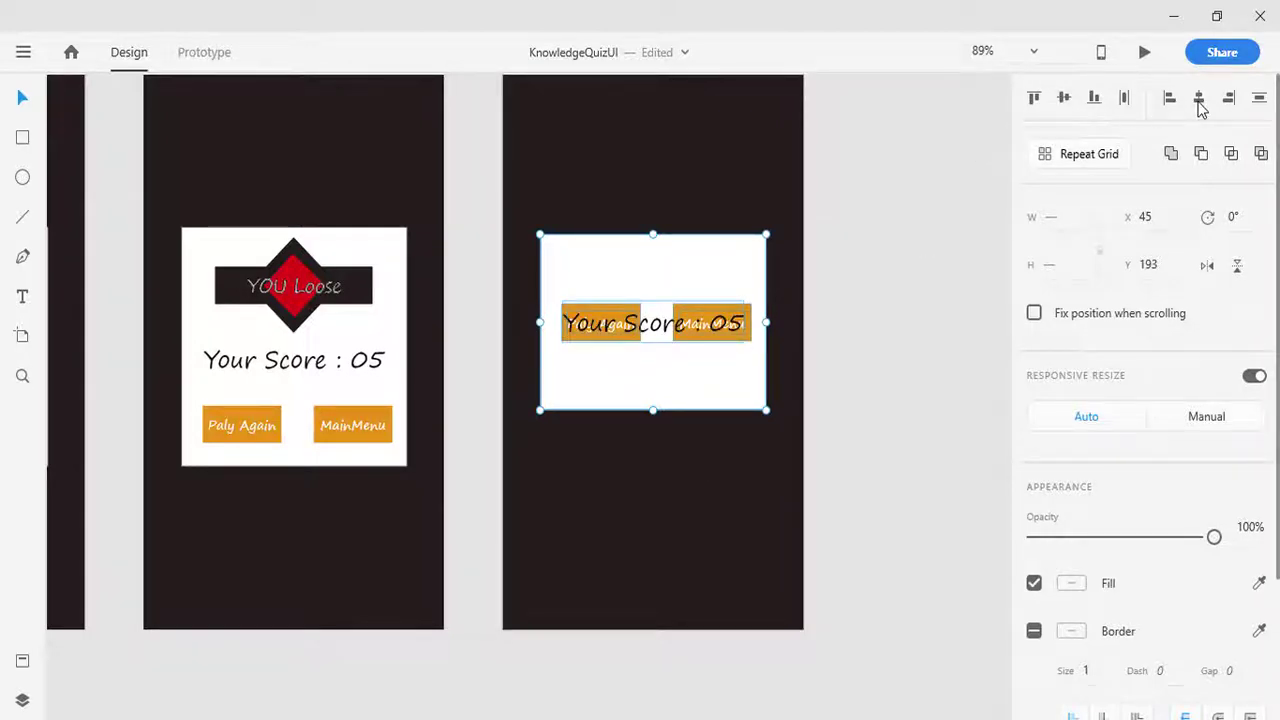
{"action": "key", "text": "ctrl+z"}
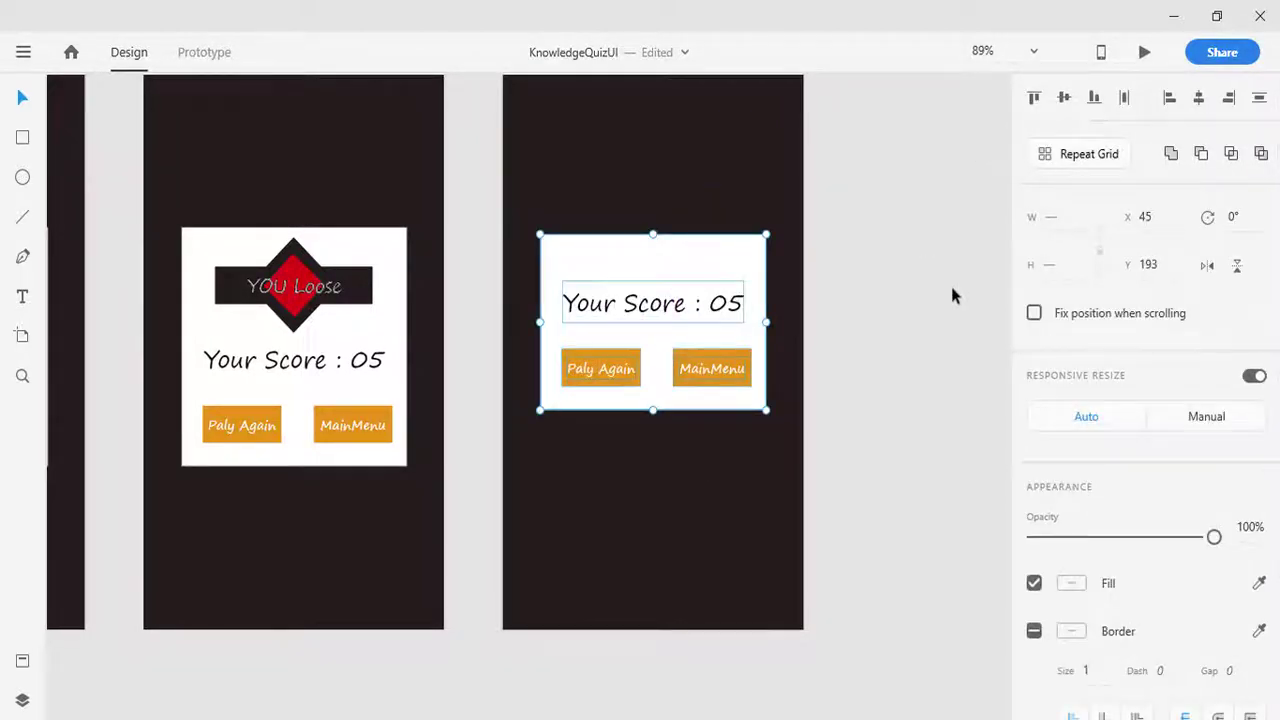
{"action": "left_click", "coordinate": [916, 408]}
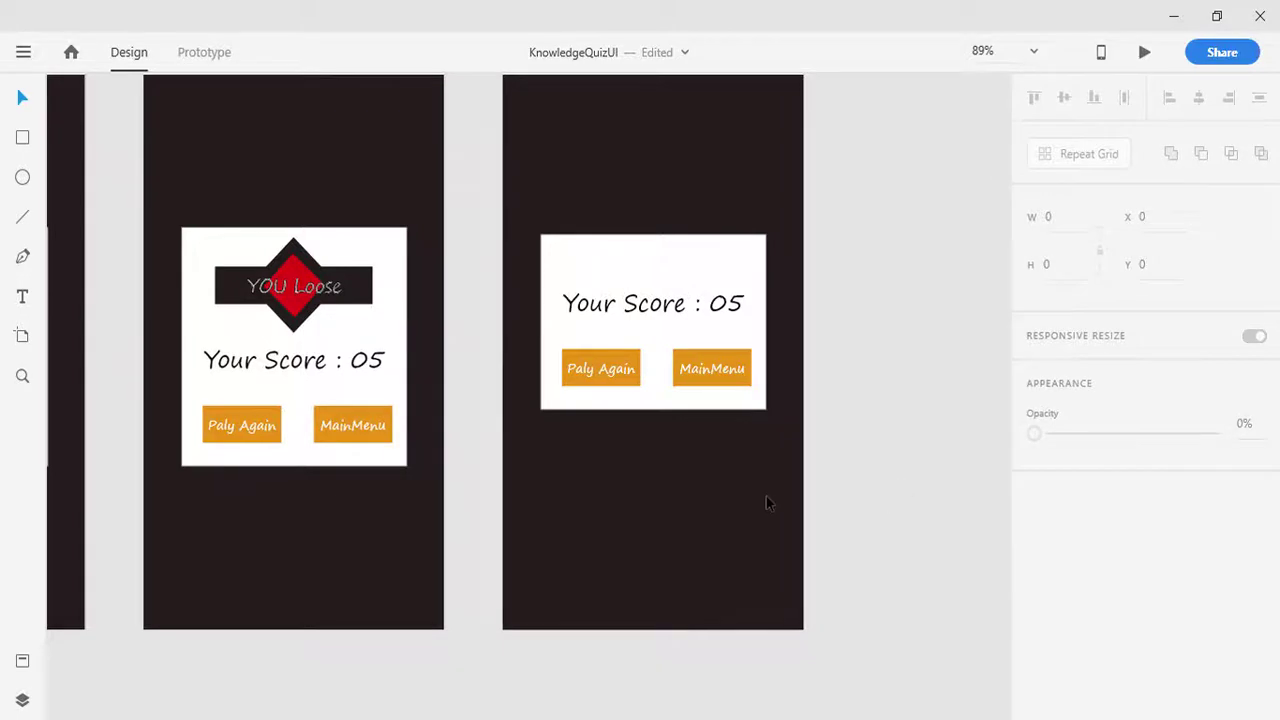
- Replace the score text on the Play_Screen – 3 card with "Times Up"
{"action": "scroll", "coordinate": [777, 481], "scroll_direction": "up", "scroll_amount": 3}
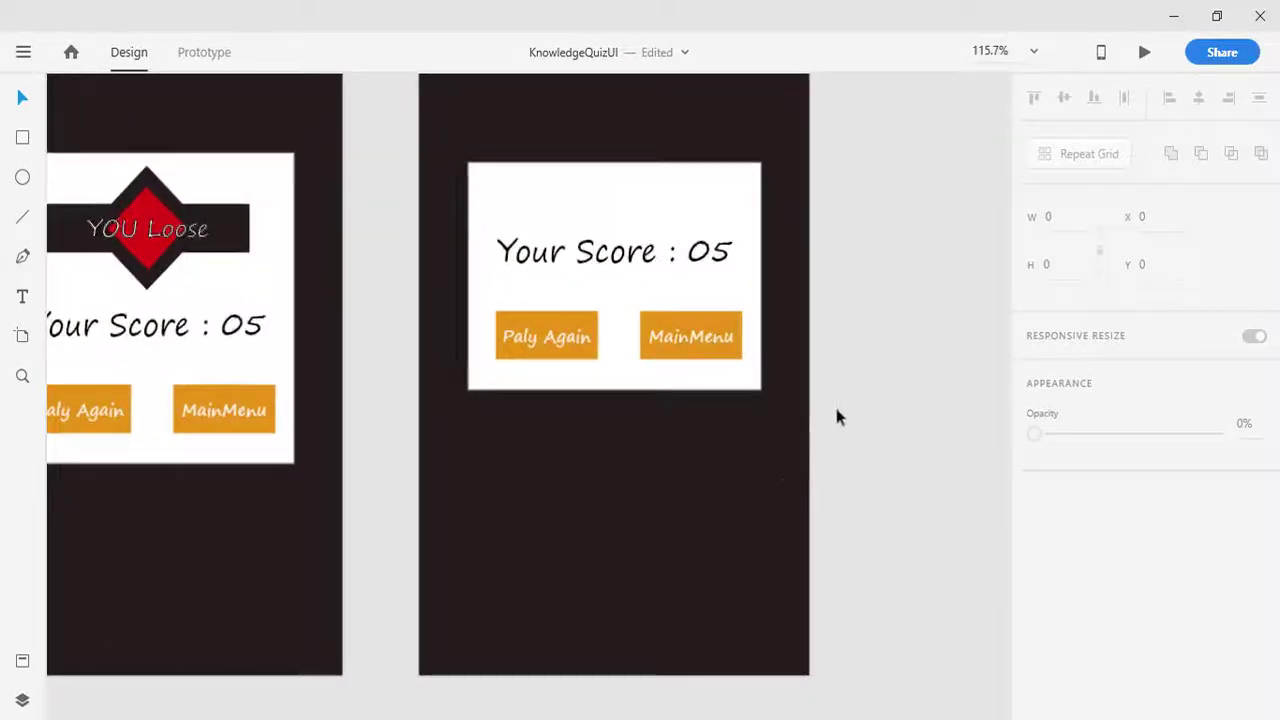
{"action": "scroll", "coordinate": [897, 462], "scroll_direction": "up", "scroll_amount": 3}
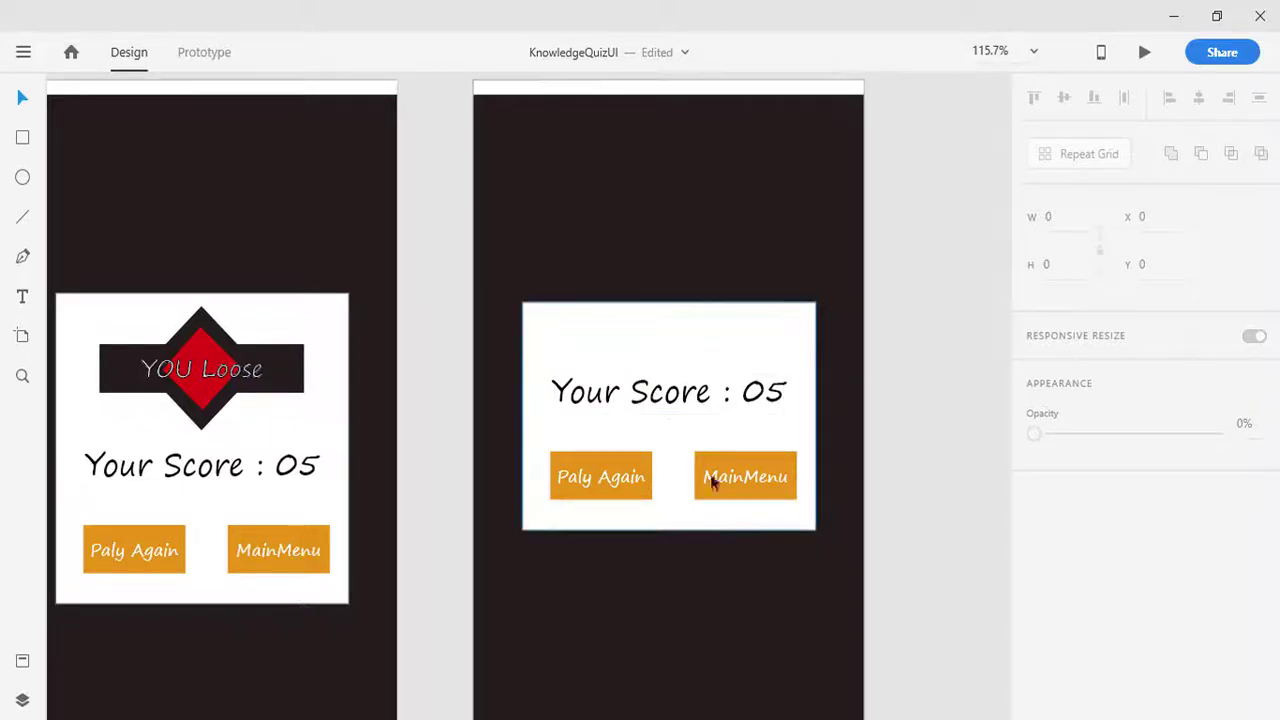
{"action": "left_click", "coordinate": [622, 389]}
{"action": "double_click", "coordinate": [620, 389]}
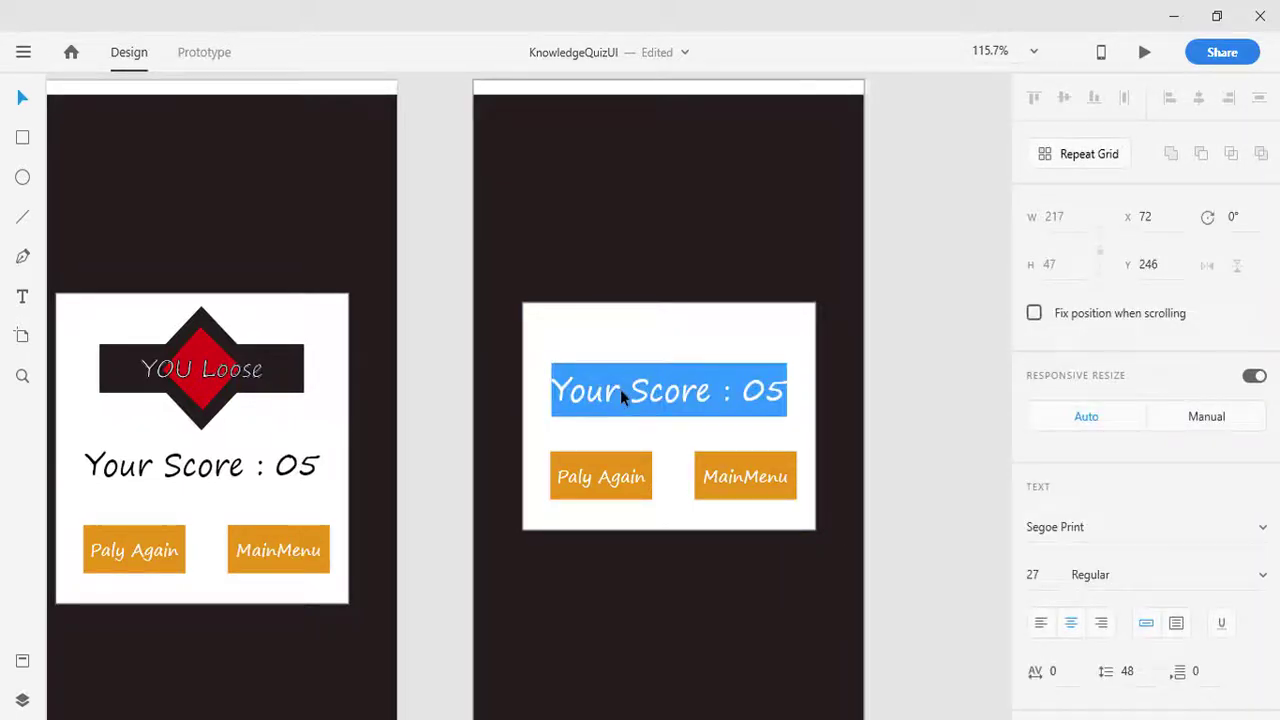
{"action": "type", "text": "Tme"}
{"action": "key", "text": "BackSpace"}
{"action": "key", "text": "BackSpace"}
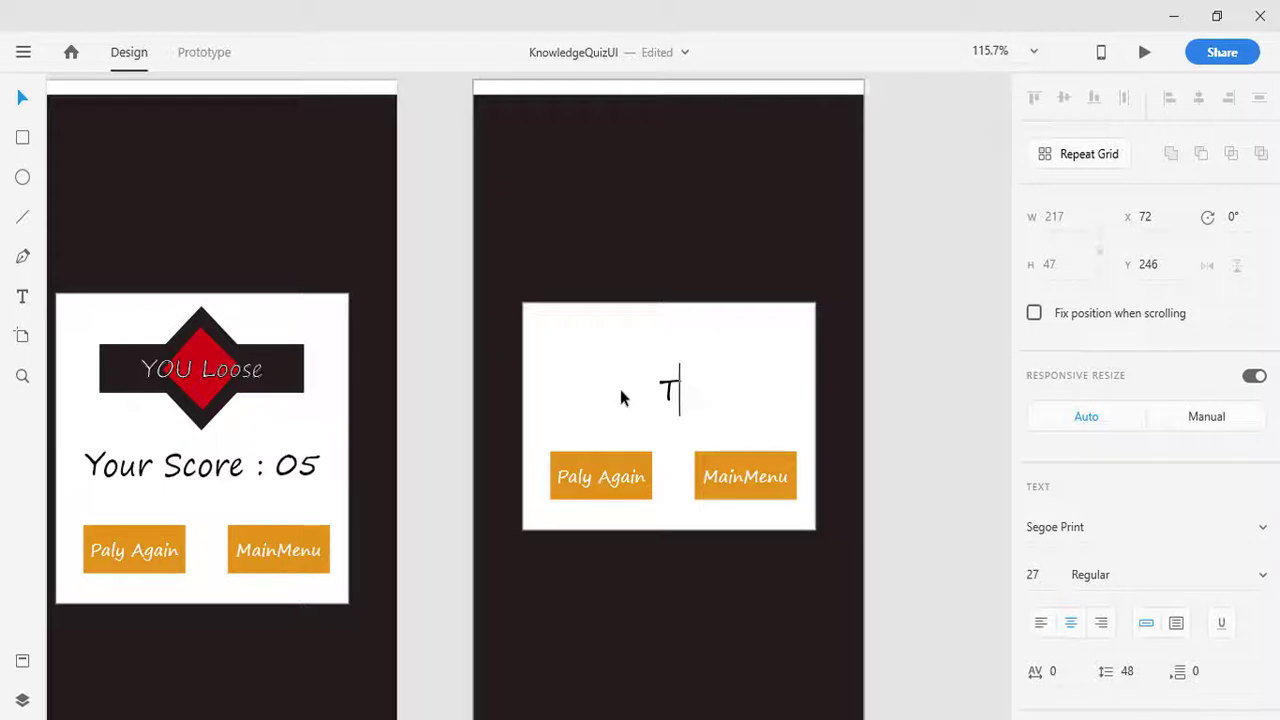
{"action": "type", "text": "imes"}
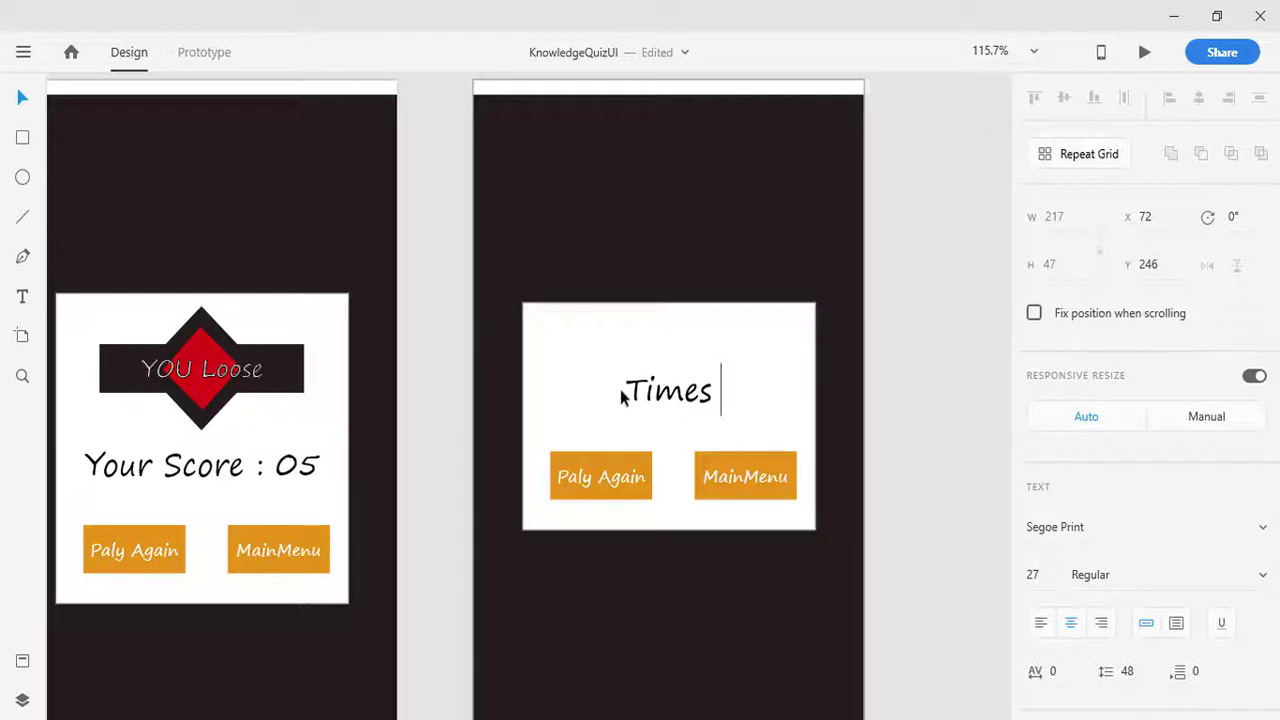
{"action": "type", "text": " Up"}
{"action": "key", "text": "Escape"}
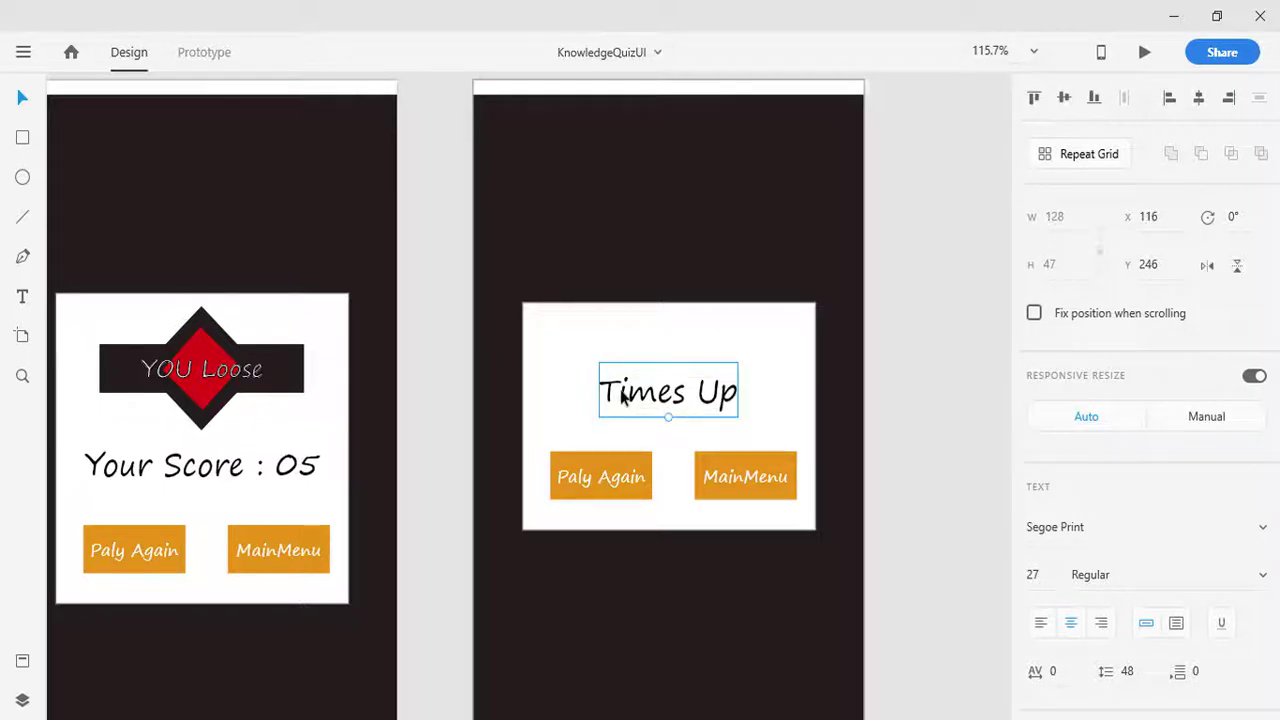
- Add an exclamation mark after Times Up and enlarge the text to size 41
{"action": "double_click", "coordinate": [731, 395]}
{"action": "left_click", "coordinate": [740, 390]}
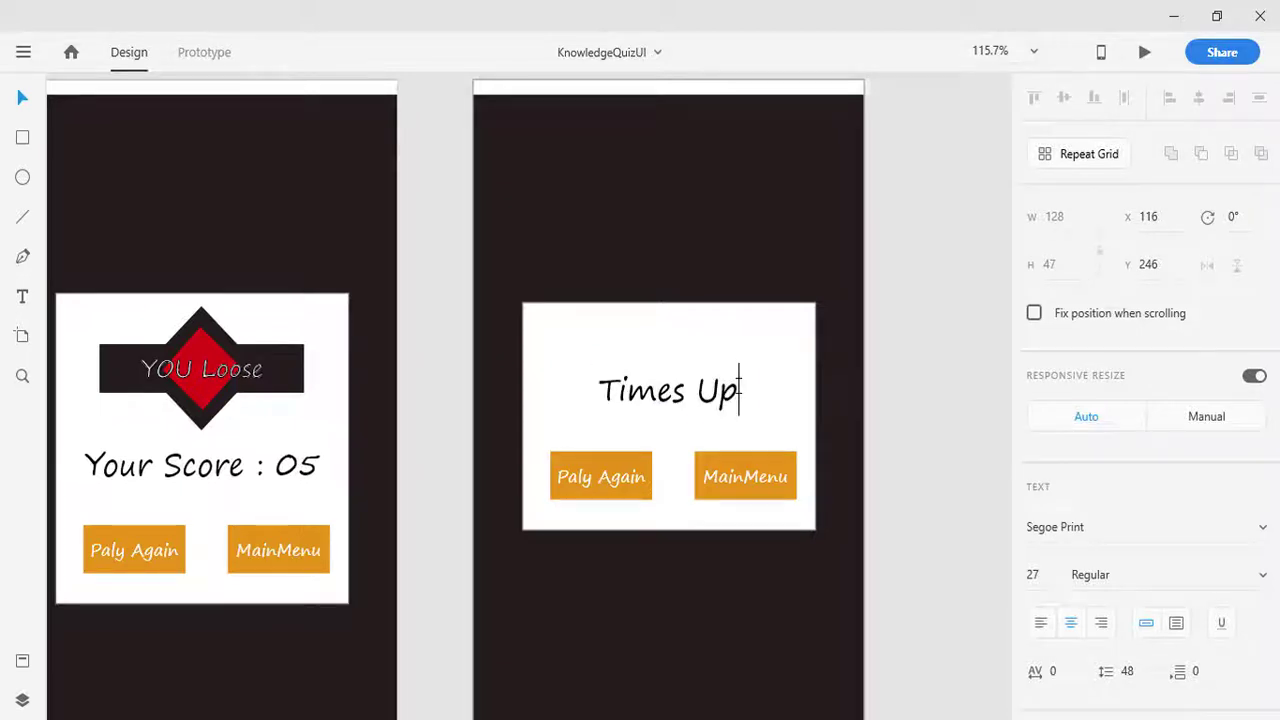
{"action": "type", "text": "!"}
{"action": "key", "text": "Escape"}
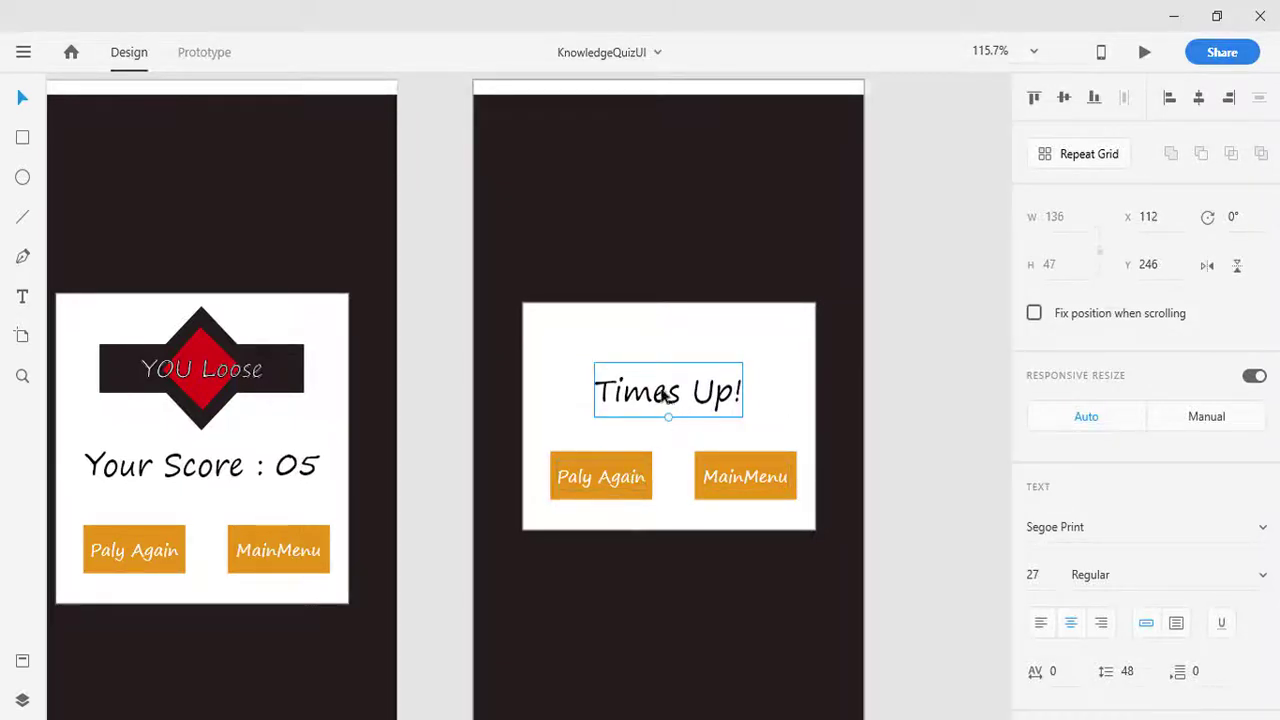
{"action": "left_click_drag", "start_coordinate": [668, 420], "coordinate": [671, 393]}
{"action": "left_click", "coordinate": [893, 426]}
- Group the MainMenu and Paly Again labels on Play_Screen – 3 each with its own orange button background
{"action": "scroll", "coordinate": [893, 426], "scroll_direction": "down", "scroll_amount": 2}
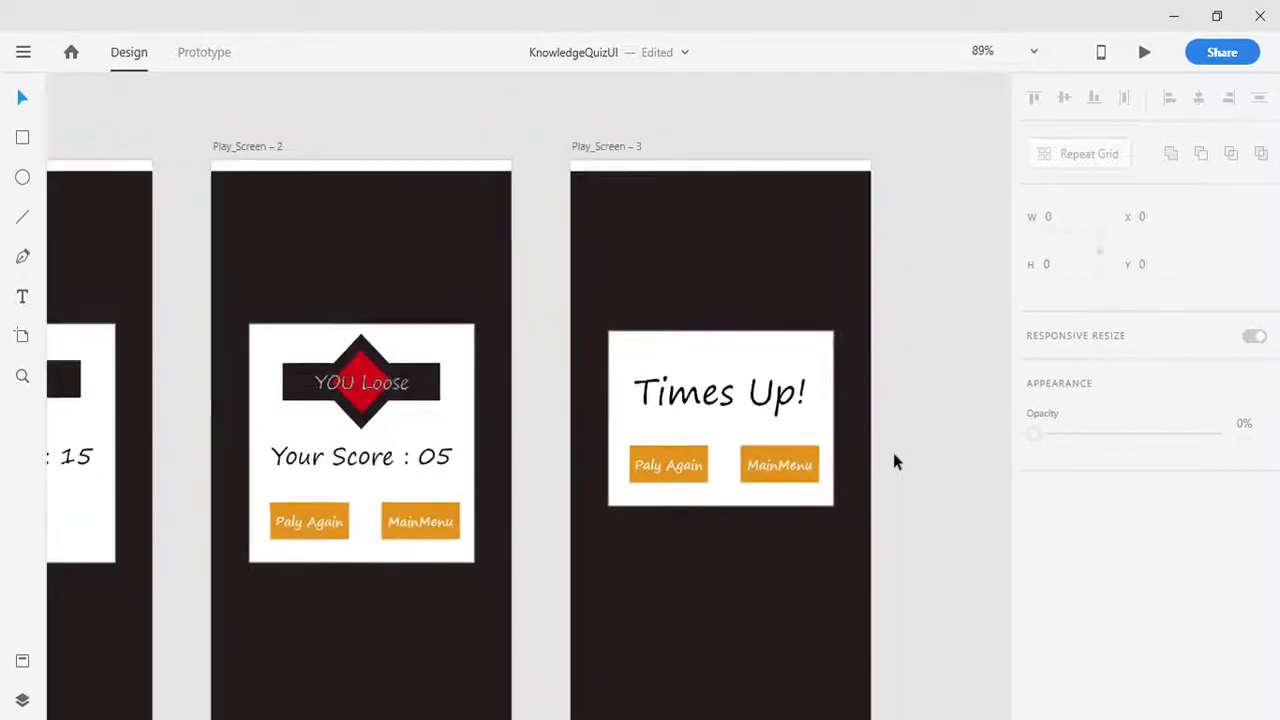
{"action": "scroll", "coordinate": [803, 436], "scroll_direction": "down", "scroll_amount": 2}
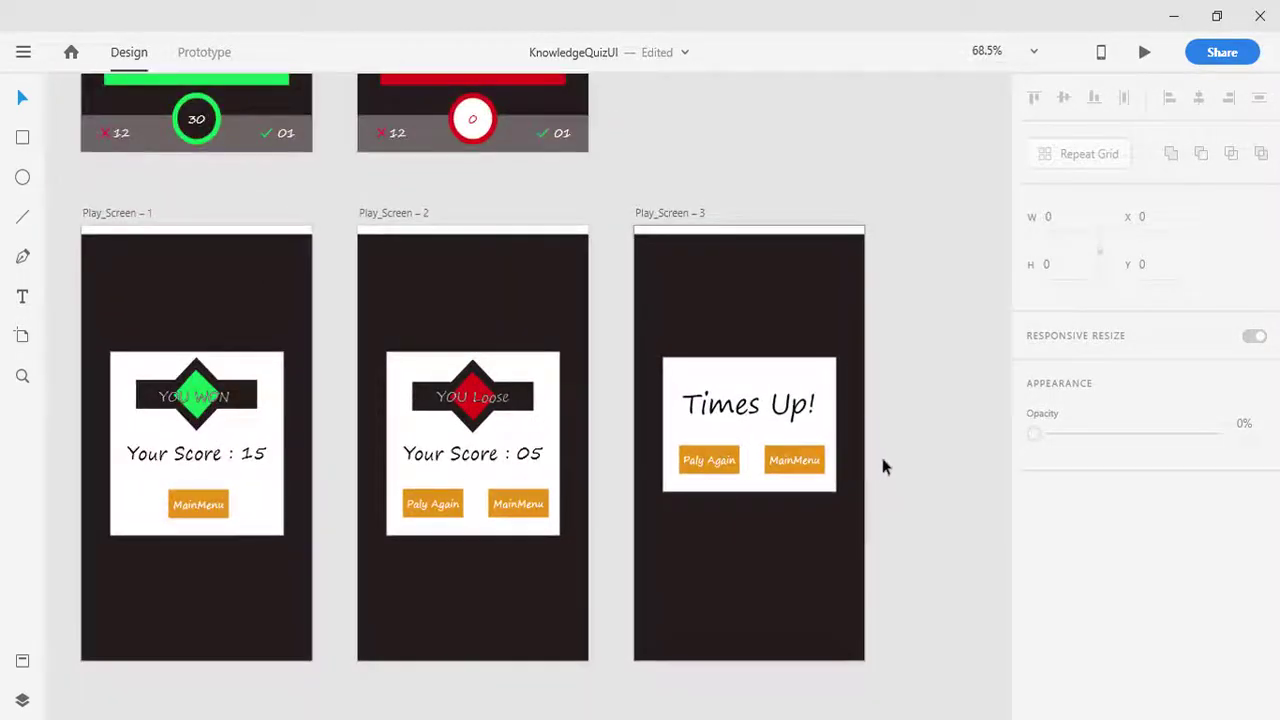
{"action": "scroll", "coordinate": [907, 517], "scroll_direction": "up", "scroll_amount": 2}
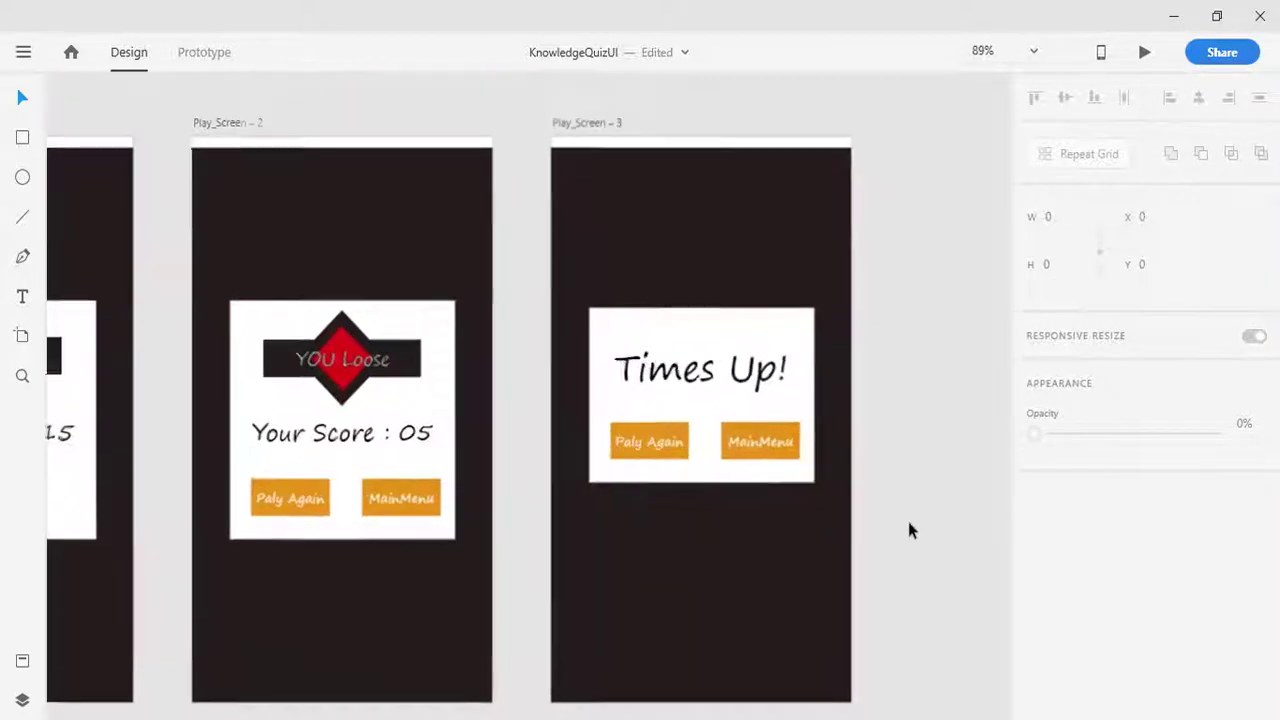
{"action": "left_click", "coordinate": [787, 454]}
{"action": "key", "text": "Escape"}
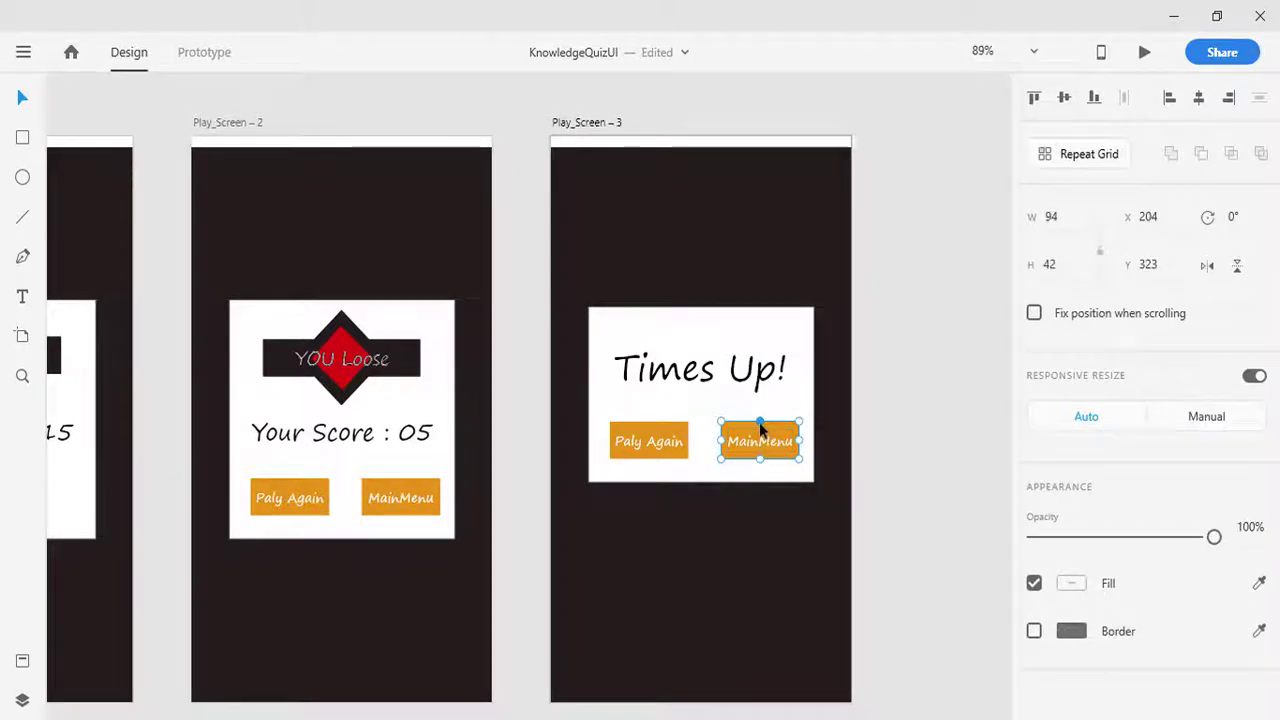
{"action": "double_click", "coordinate": [655, 446]}
{"action": "key", "text": "Escape"}
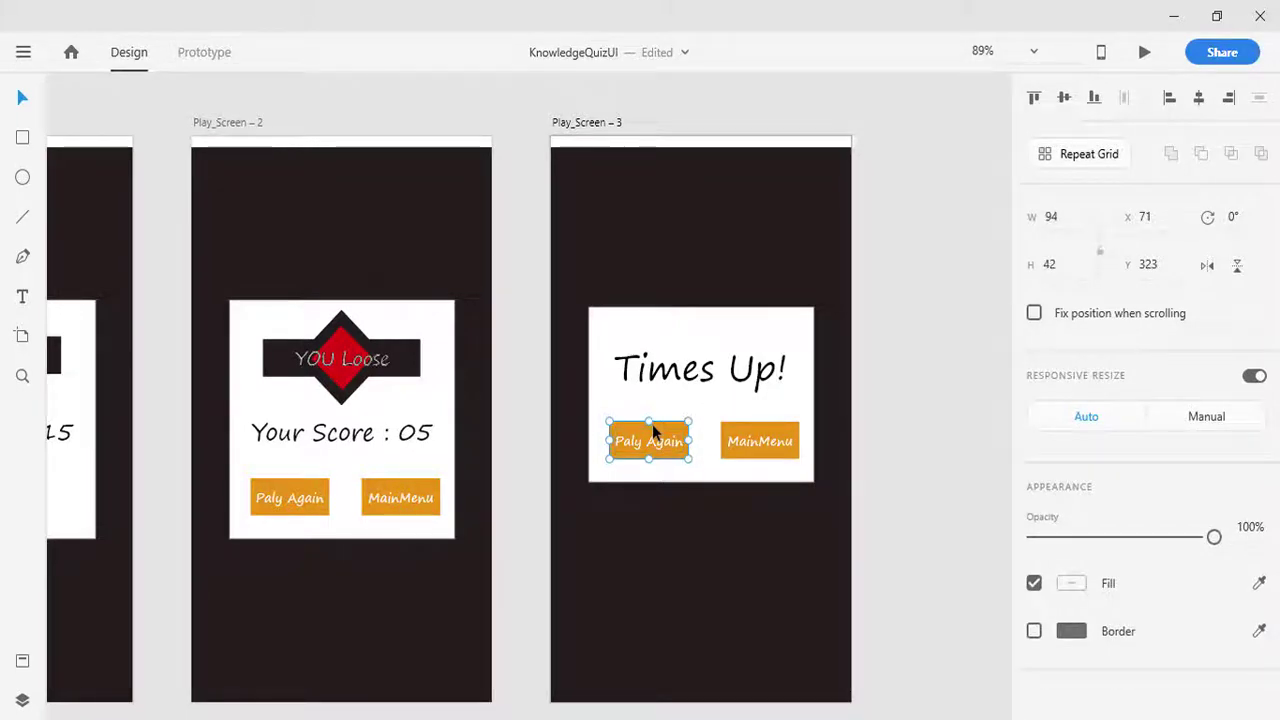
- Group the Times Up! text with the white card on Play_Screen – 3
{"action": "left_click", "coordinate": [911, 460]}
{"action": "left_click", "coordinate": [745, 362]}
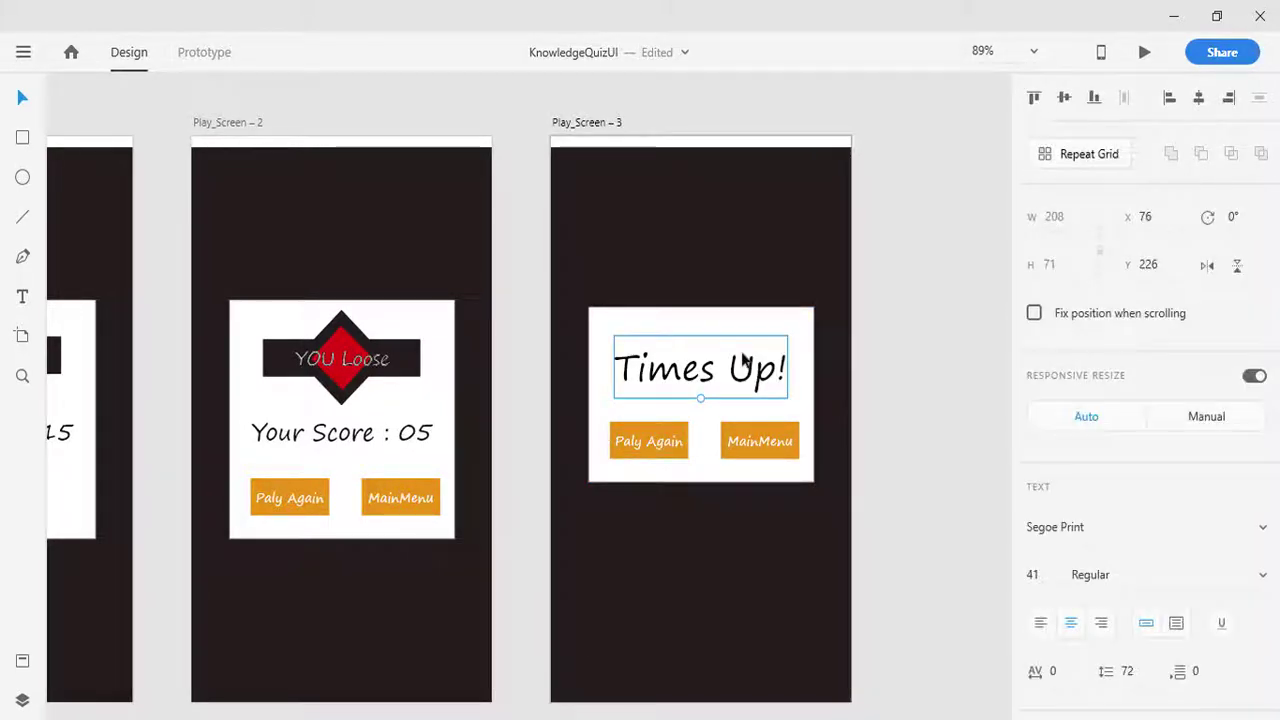
{"action": "left_click", "coordinate": [700, 318]}
{"action": "key", "text": "Delete"}
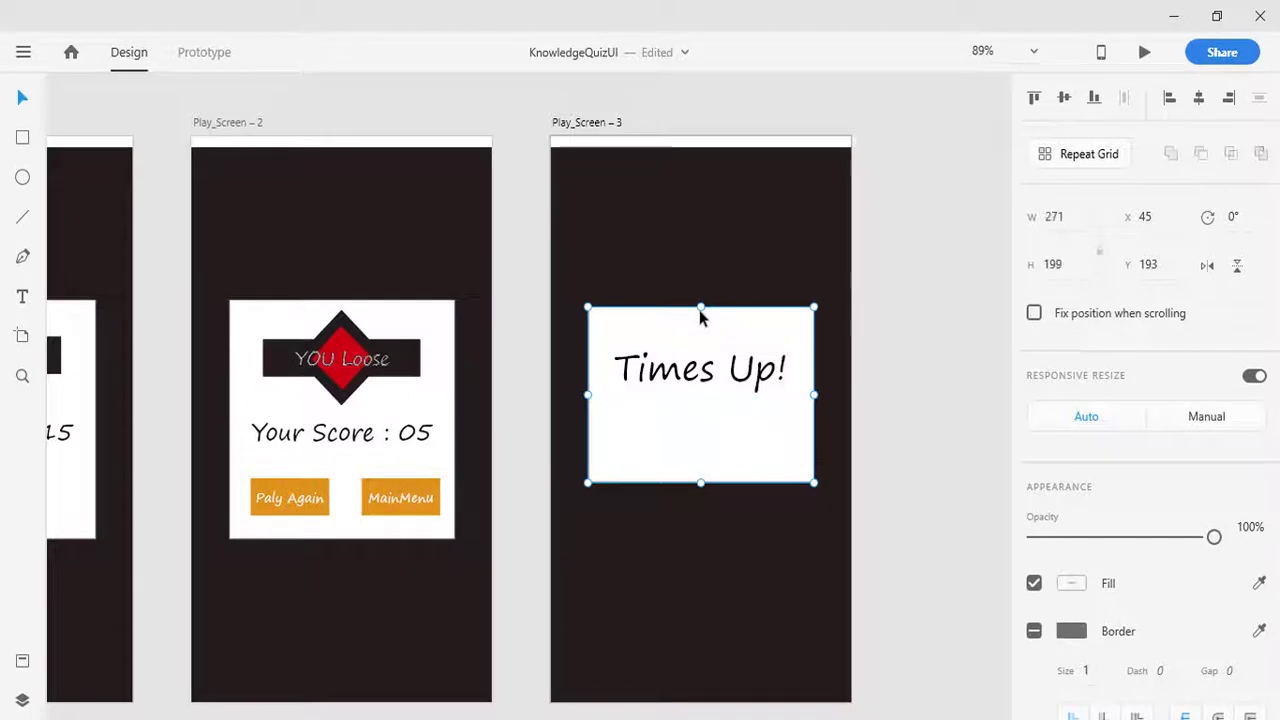
- Try to send the grouped Times Up! card on Play_Screen – 3 to the very back
{"action": "right_click", "coordinate": [700, 318]}
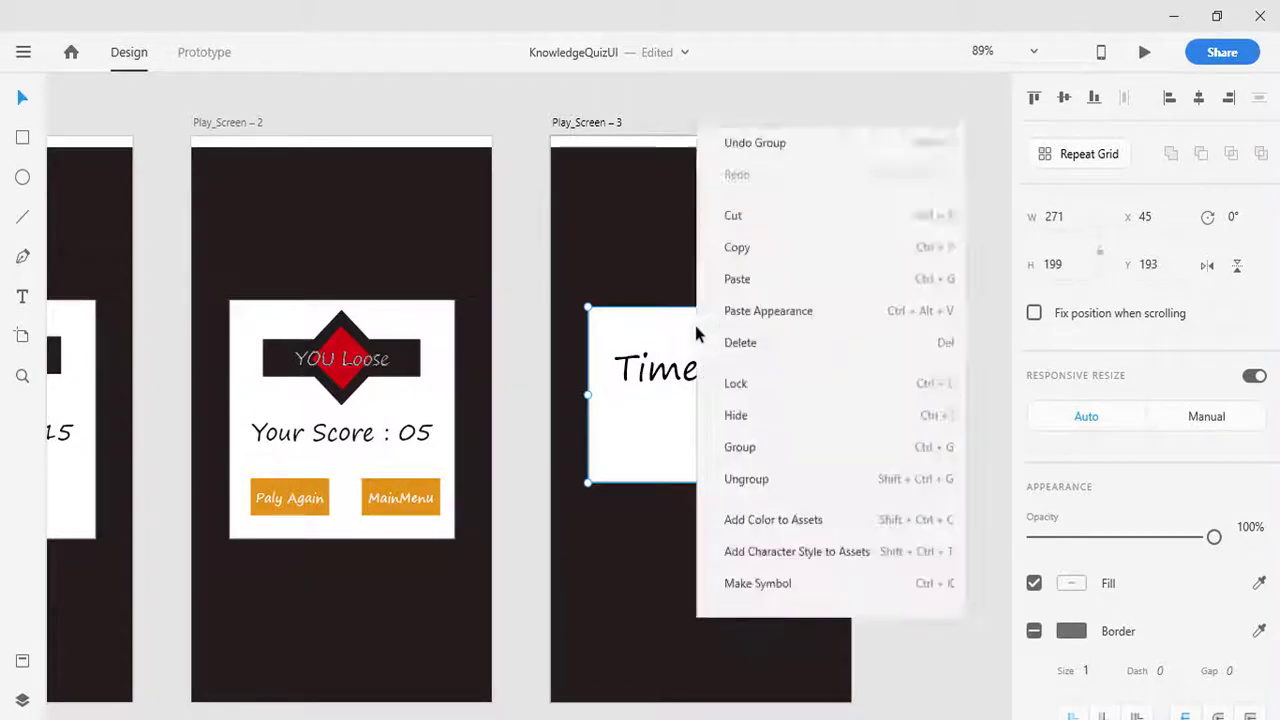
{"action": "mouse_move", "coordinate": [778, 505]}
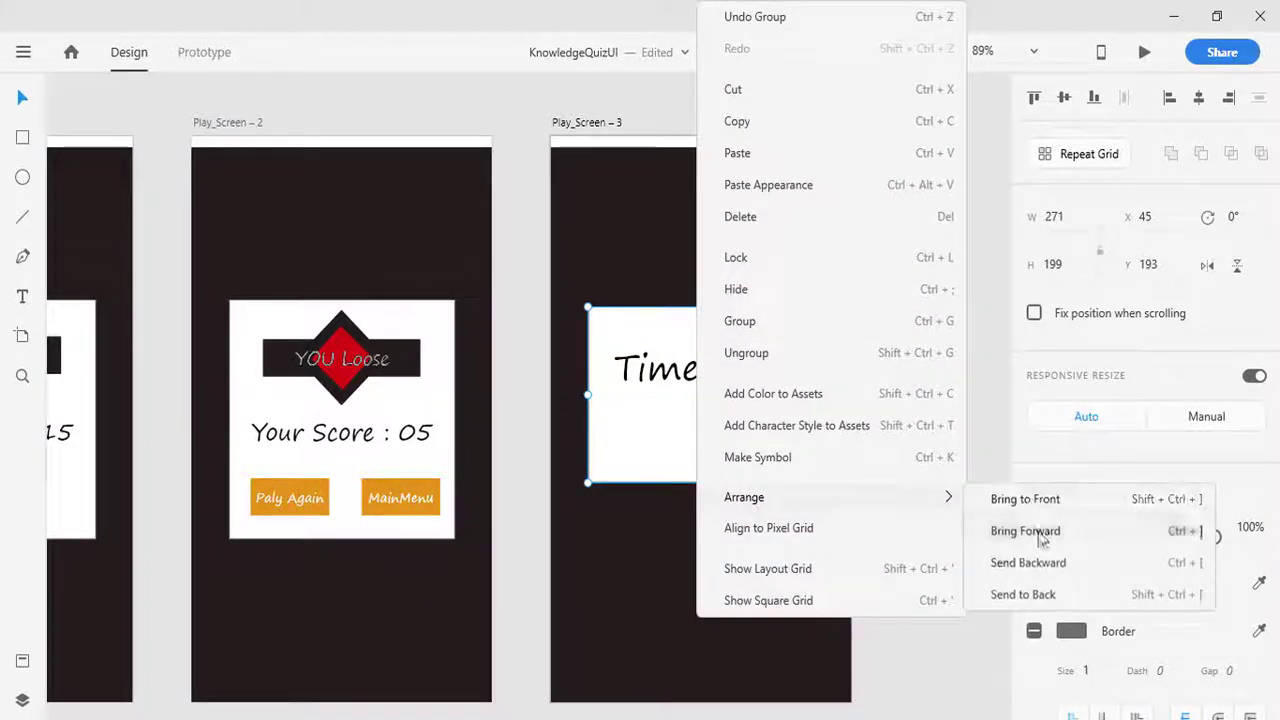
{"action": "left_click", "coordinate": [1036, 596]}
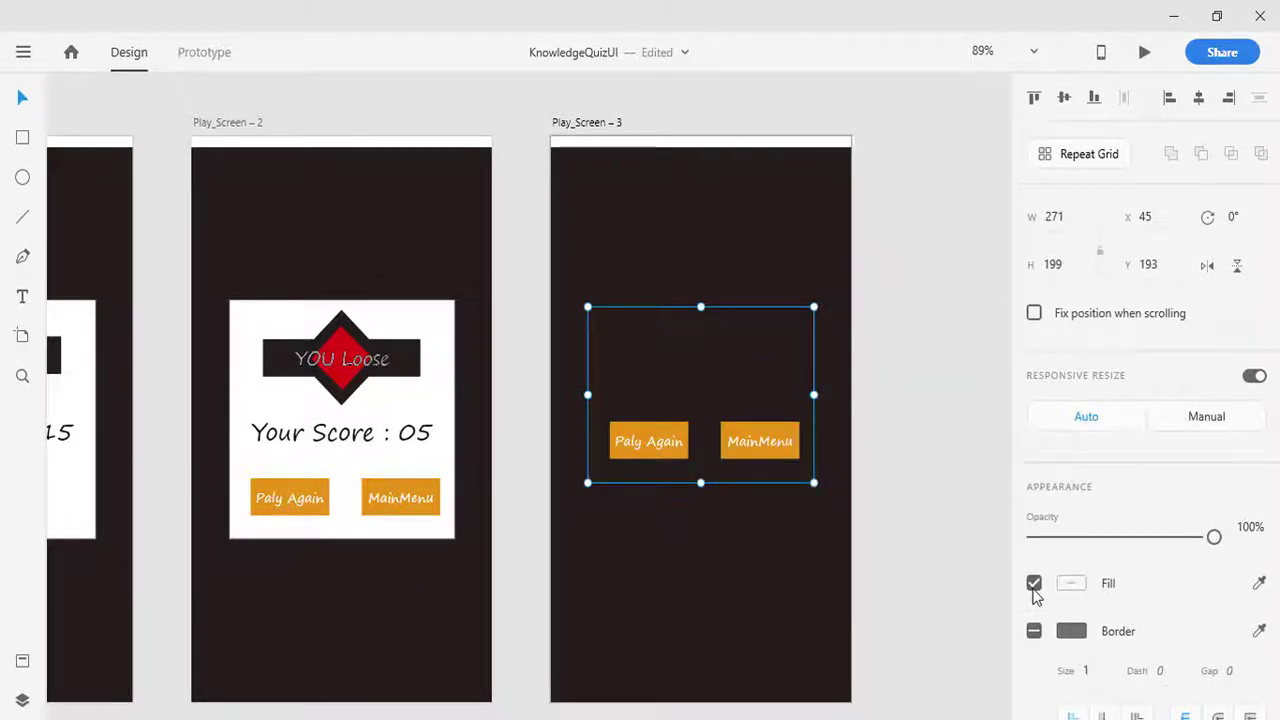
{"action": "key", "text": "ctrl+z"}
- Send the Times Up! card group on Play_Screen – 3 backward until it sits behind both orange buttons
{"action": "right_click", "coordinate": [694, 420]}
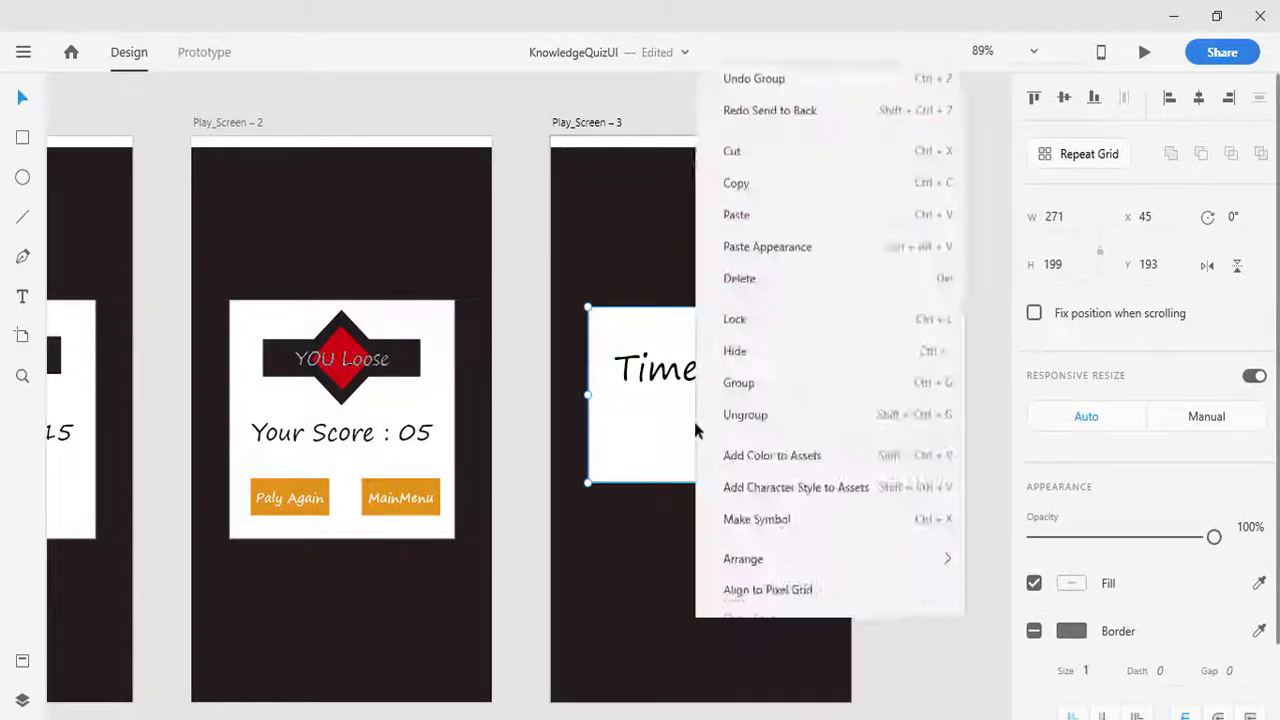
{"action": "mouse_move", "coordinate": [743, 505]}
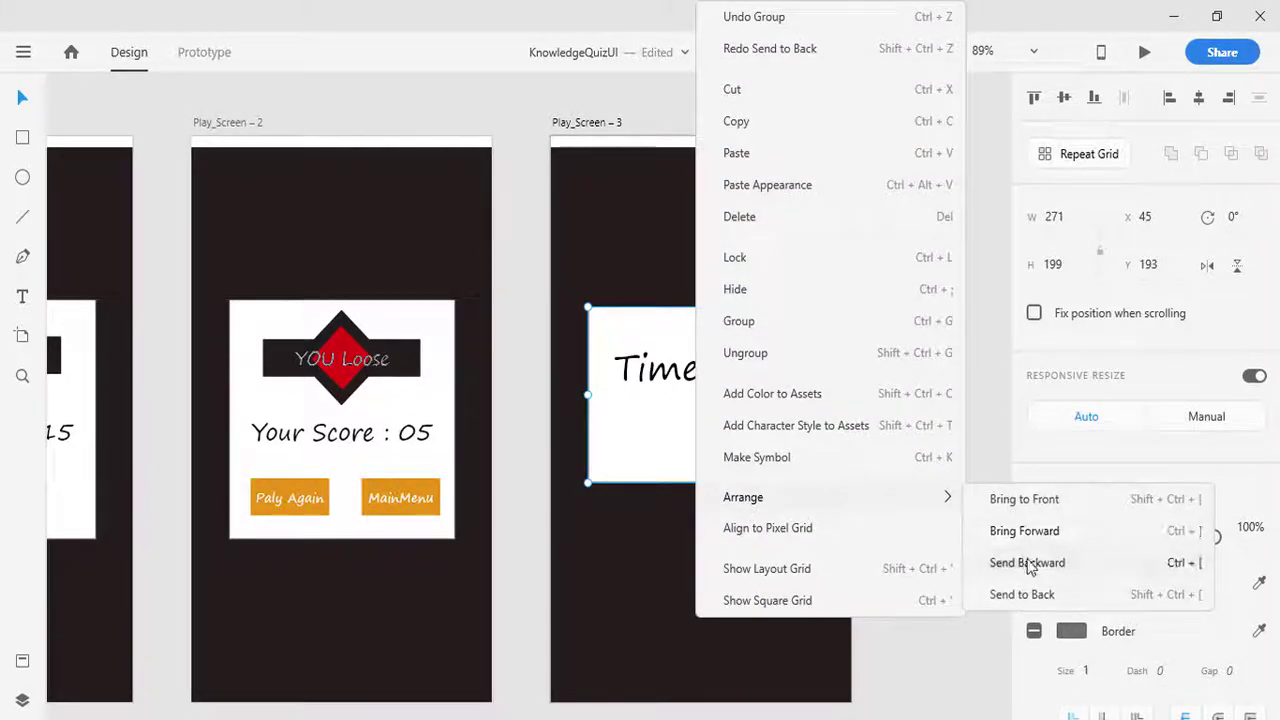
{"action": "left_click", "coordinate": [1030, 564]}
{"action": "right_click", "coordinate": [770, 407]}
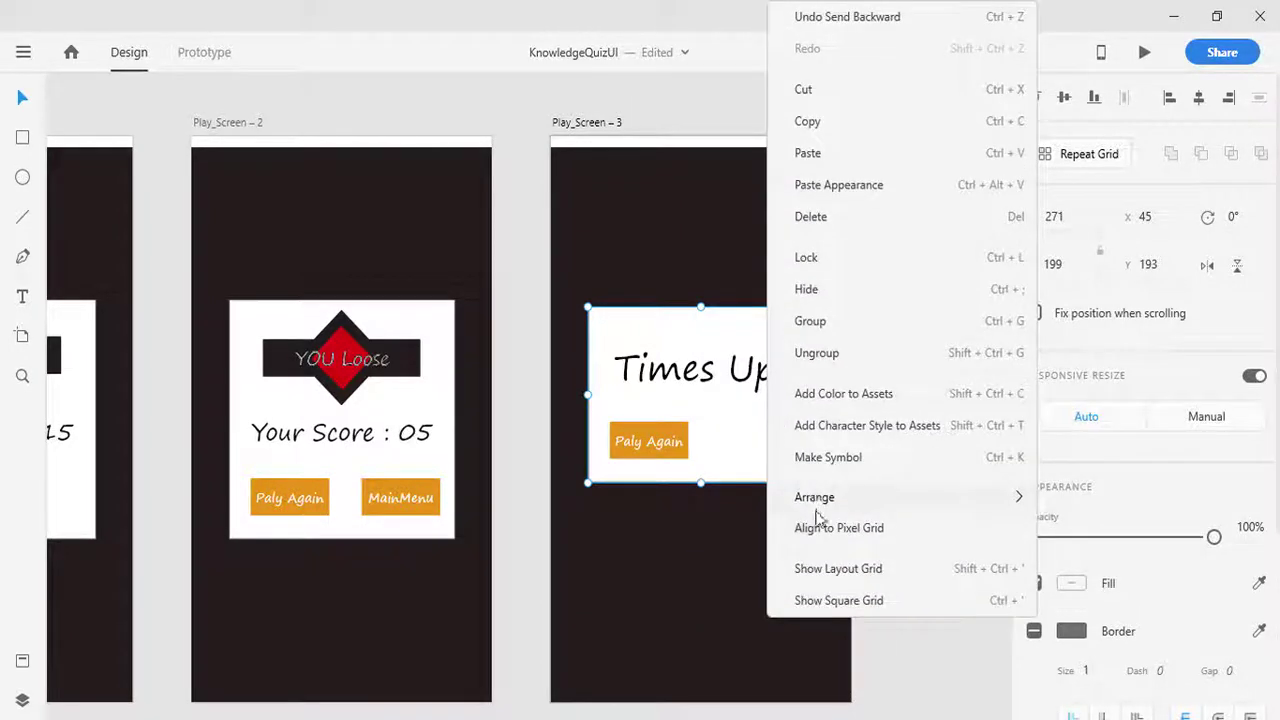
{"action": "mouse_move", "coordinate": [1036, 500]}
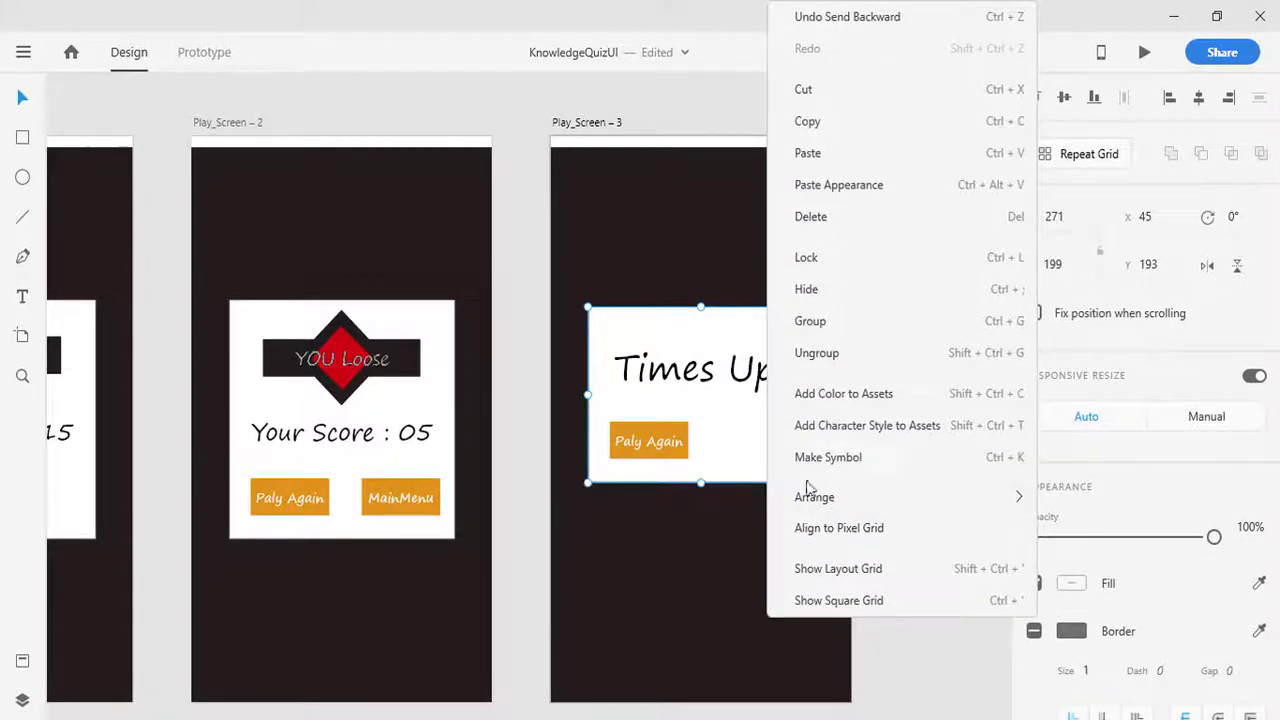
{"action": "mouse_move", "coordinate": [812, 496]}
{"action": "left_click", "coordinate": [606, 560]}
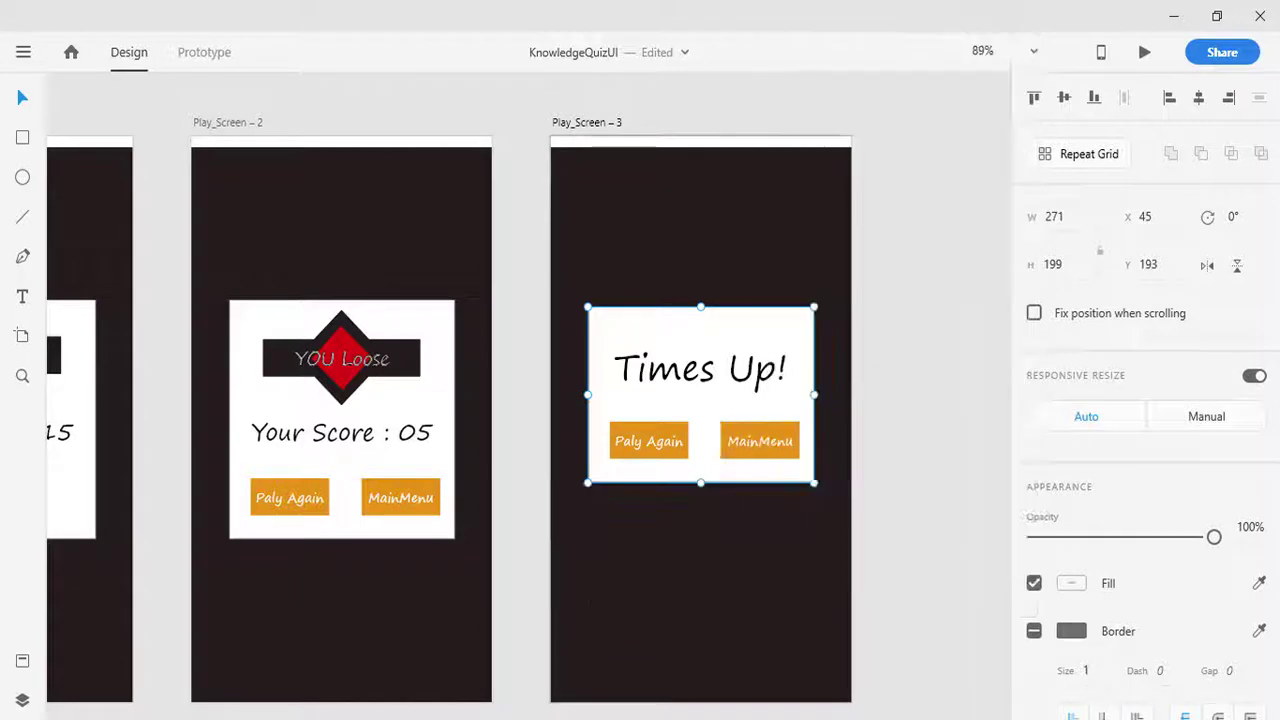
{"action": "left_click", "coordinate": [926, 551]}
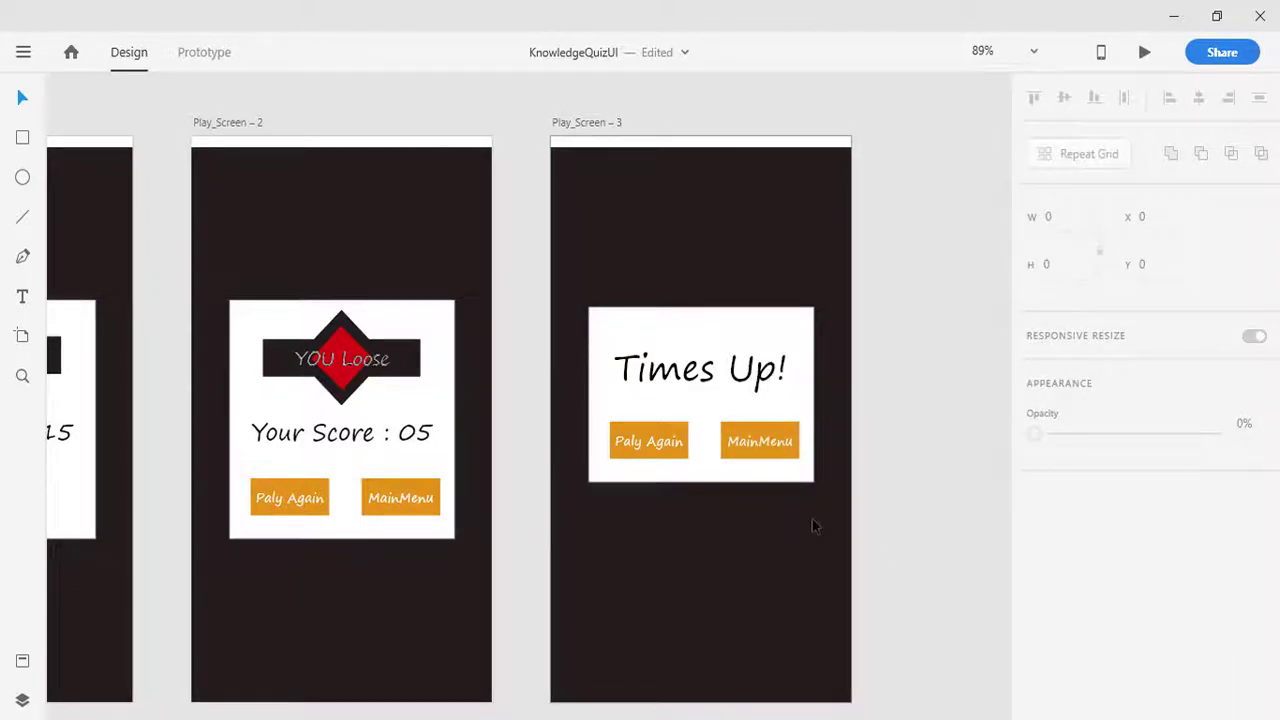
- Group the YOU Loose badge with the white card on Play_Screen – 2
{"action": "scroll", "coordinate": [812, 526], "scroll_direction": "down", "scroll_amount": 5}
{"action": "scroll", "coordinate": [571, 471], "scroll_direction": "up", "scroll_amount": 5}
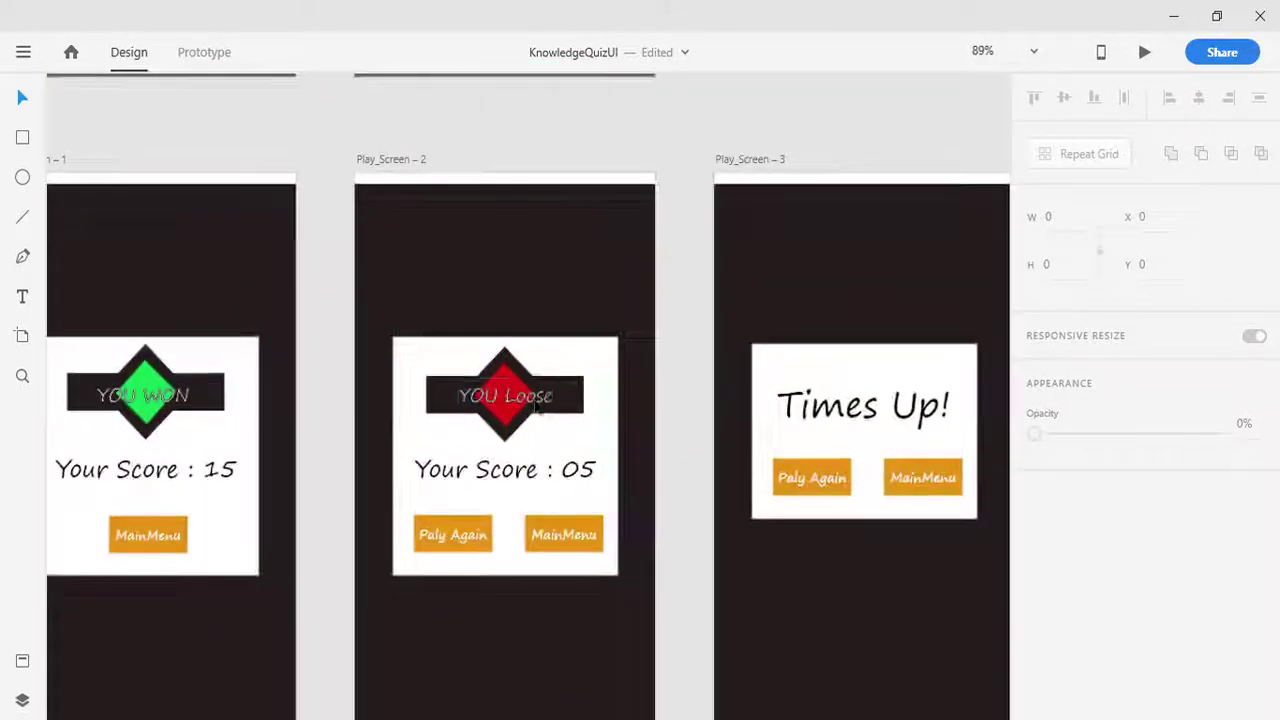
{"action": "left_click", "coordinate": [540, 422]}
{"action": "left_click", "coordinate": [616, 350], "text": "shift"}
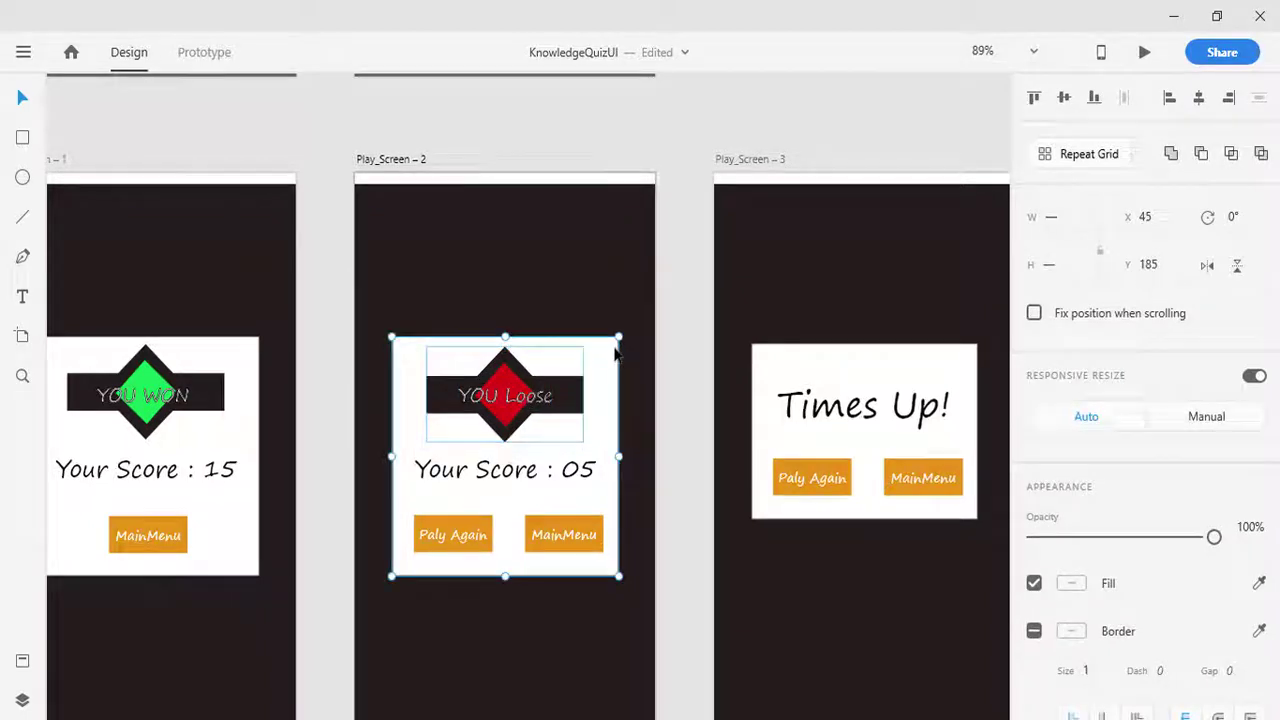
{"action": "key", "text": "ctrl+g"}
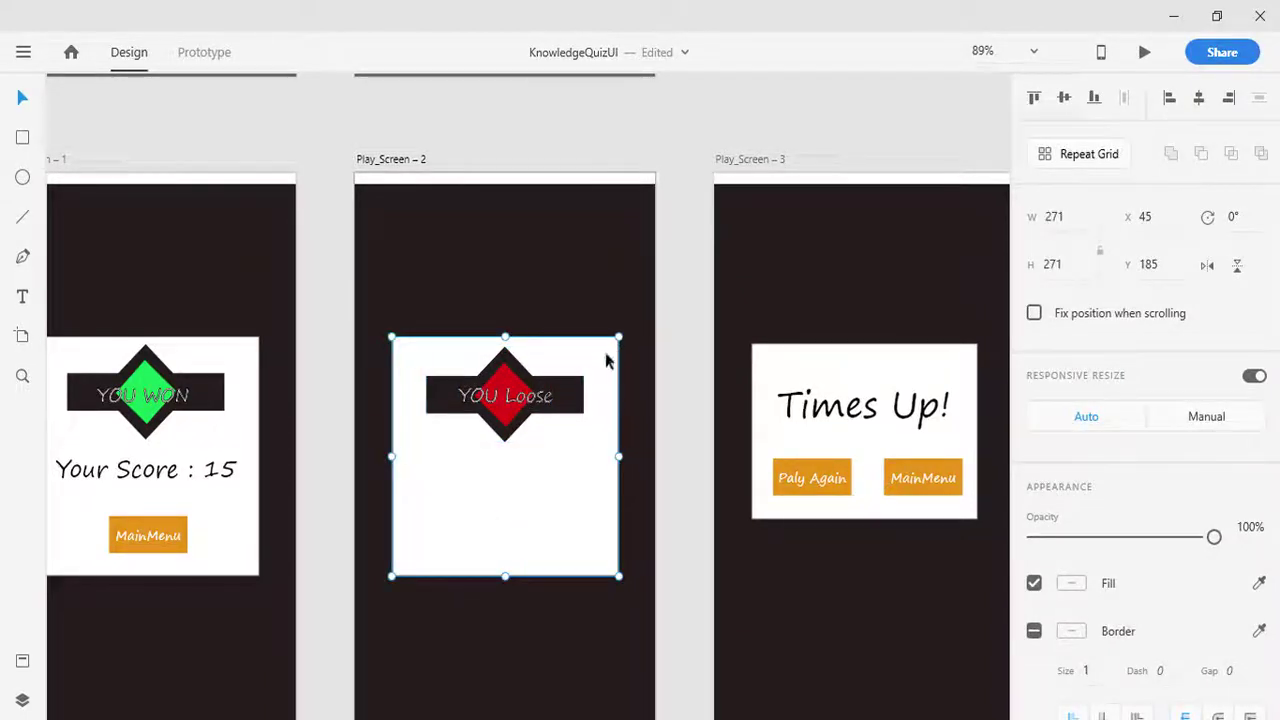
- Send the YOU Loose card group backward until it sits behind the score text and both orange buttons
{"action": "right_click", "coordinate": [602, 364]}
{"action": "mouse_move", "coordinate": [755, 502]}
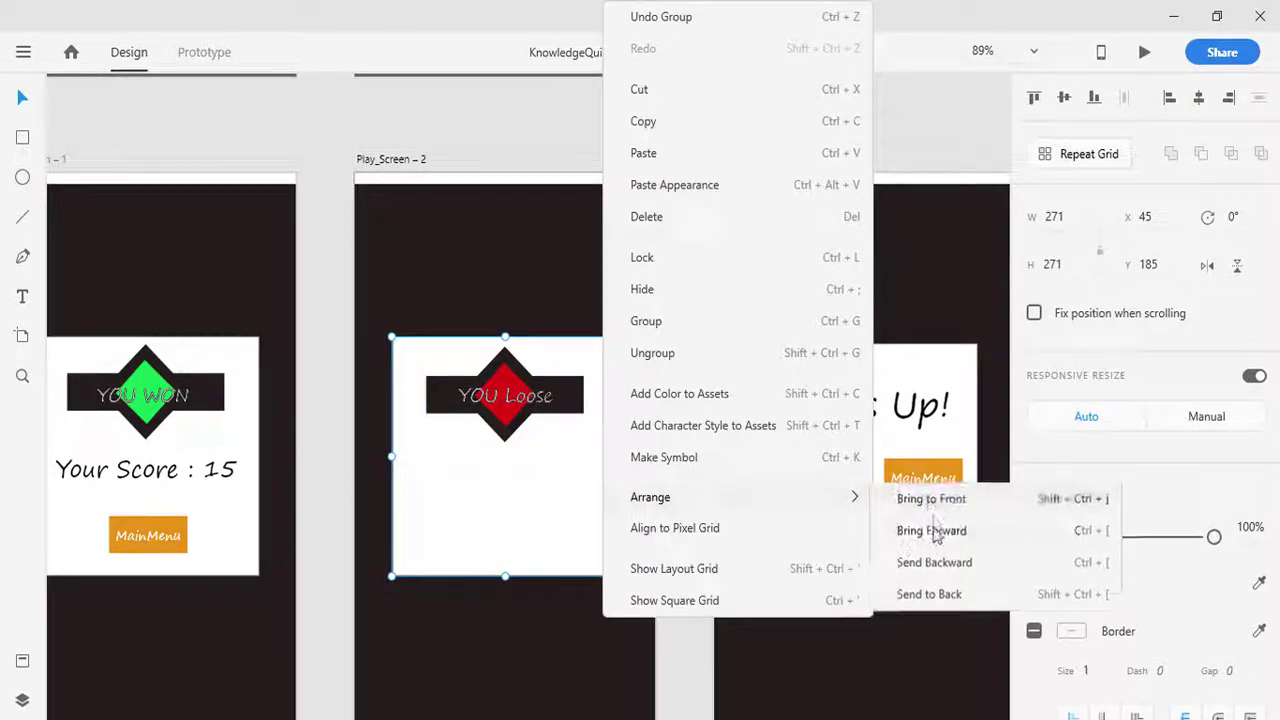
{"action": "left_click", "coordinate": [930, 563]}
{"action": "right_click", "coordinate": [592, 362]}
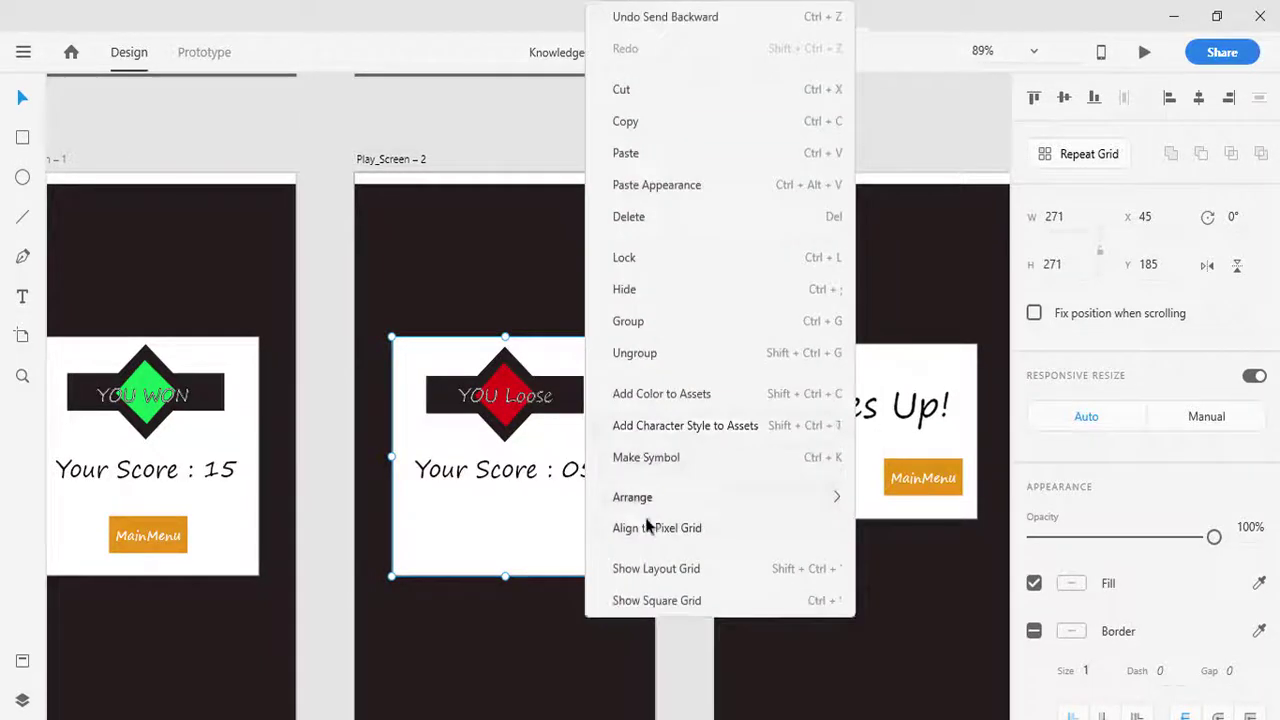
{"action": "mouse_move", "coordinate": [651, 500]}
{"action": "left_click", "coordinate": [933, 563]}
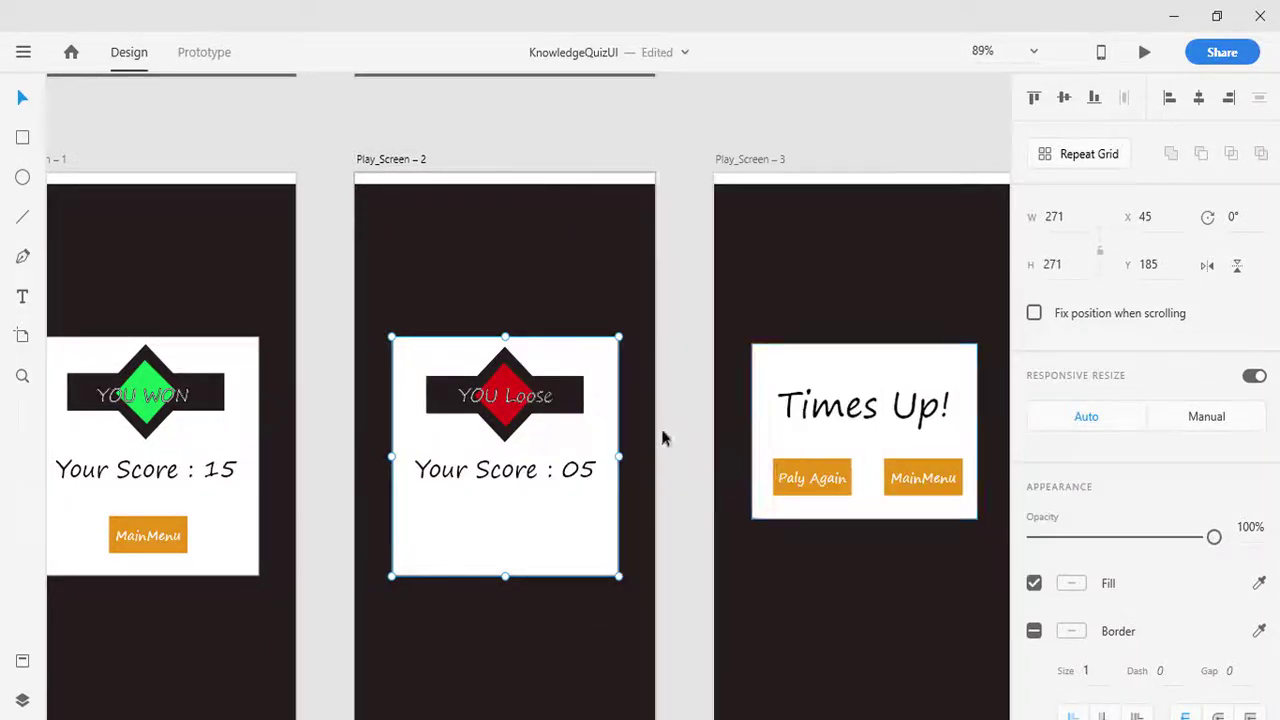
{"action": "right_click", "coordinate": [557, 362]}
{"action": "mouse_move", "coordinate": [650, 497]}
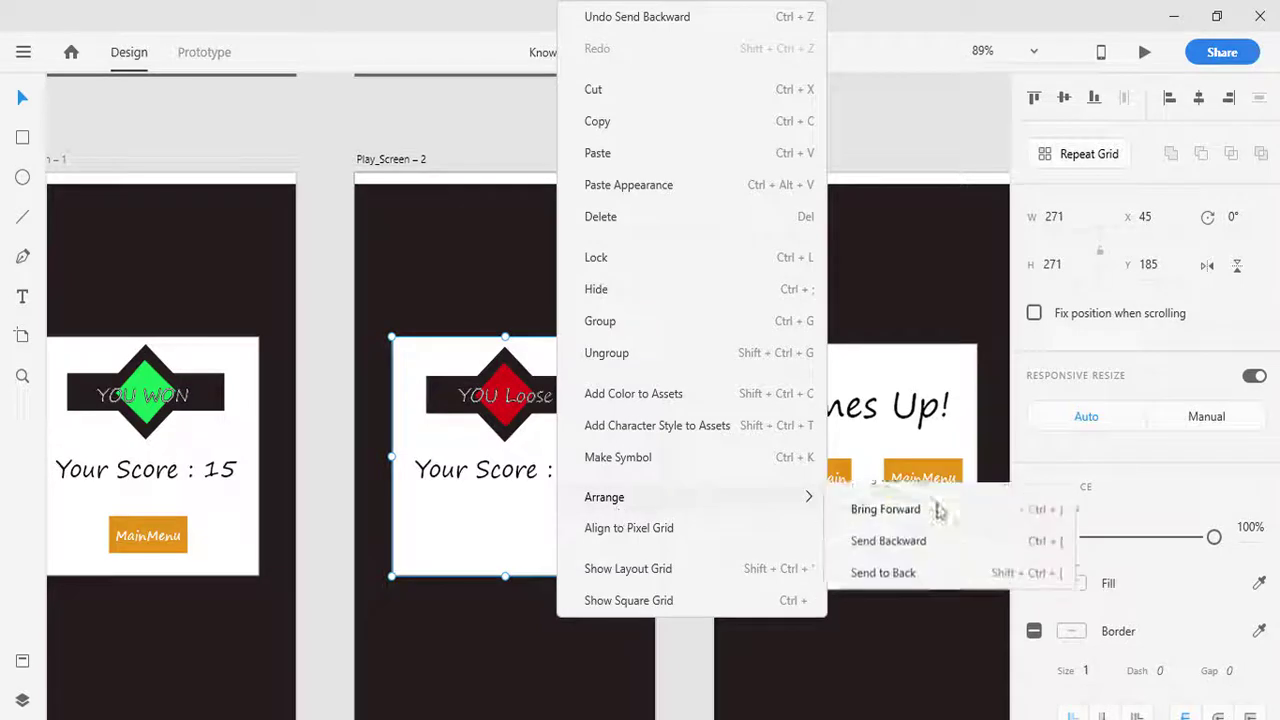
{"action": "left_click", "coordinate": [933, 563]}
{"action": "right_click", "coordinate": [566, 380]}
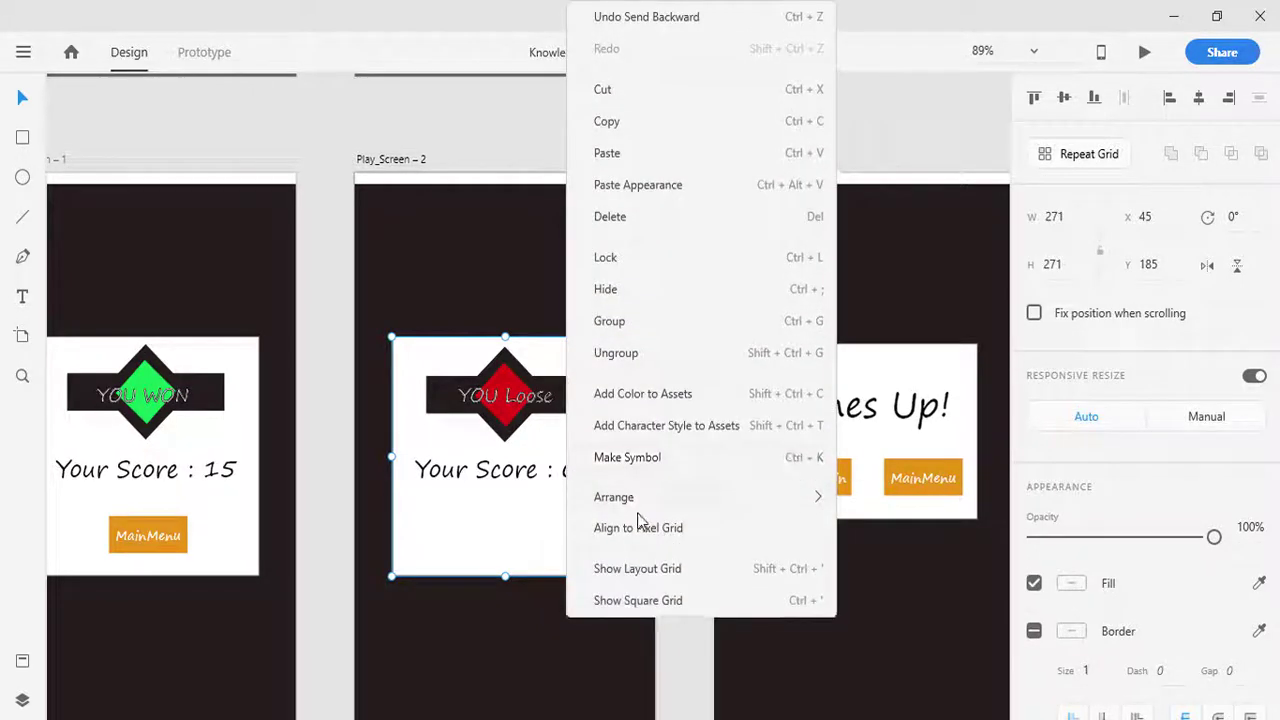
{"action": "mouse_move", "coordinate": [700, 497]}
{"action": "left_click", "coordinate": [895, 563]}
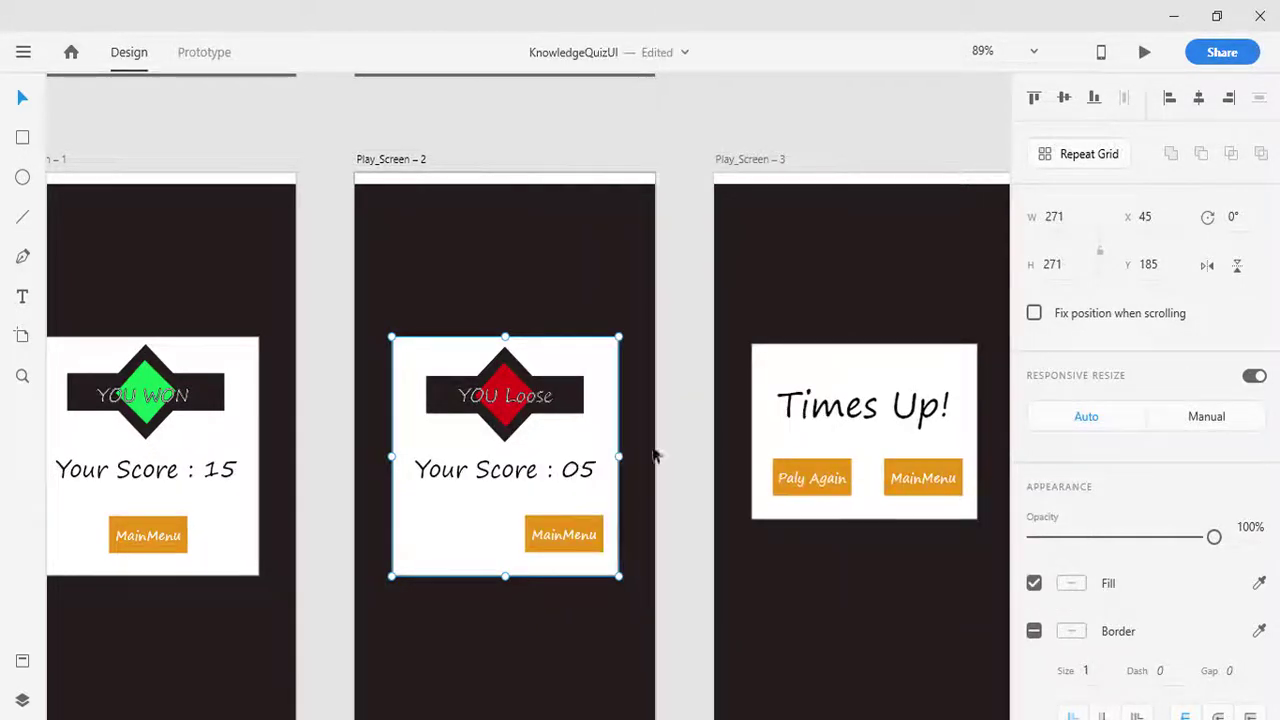
{"action": "key", "text": "ctrl+["}
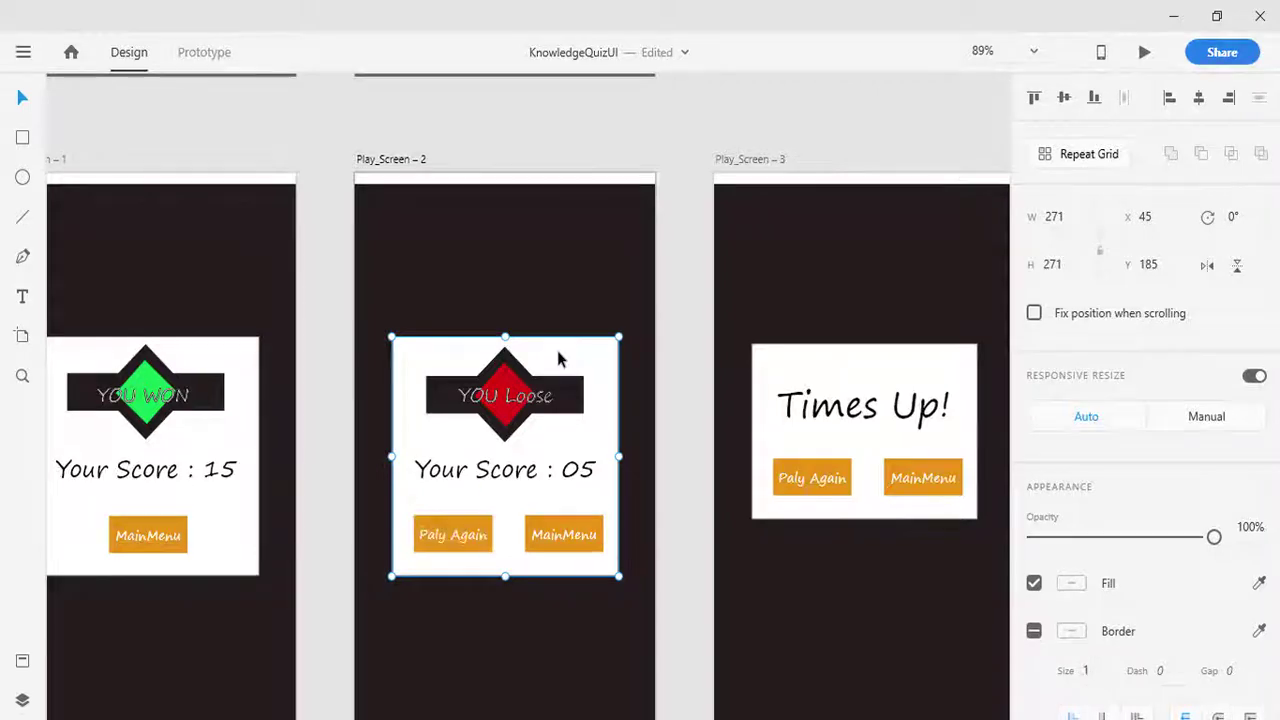
- Group the YOU WON badge with the white card on Play_Screen – 1
{"action": "scroll", "coordinate": [400, 420], "scroll_direction": "left", "scroll_amount": 5}
{"action": "scroll", "coordinate": [260, 477], "scroll_direction": "down", "scroll_amount": 2}
{"action": "scroll", "coordinate": [260, 477], "scroll_direction": "right", "scroll_amount": 2}
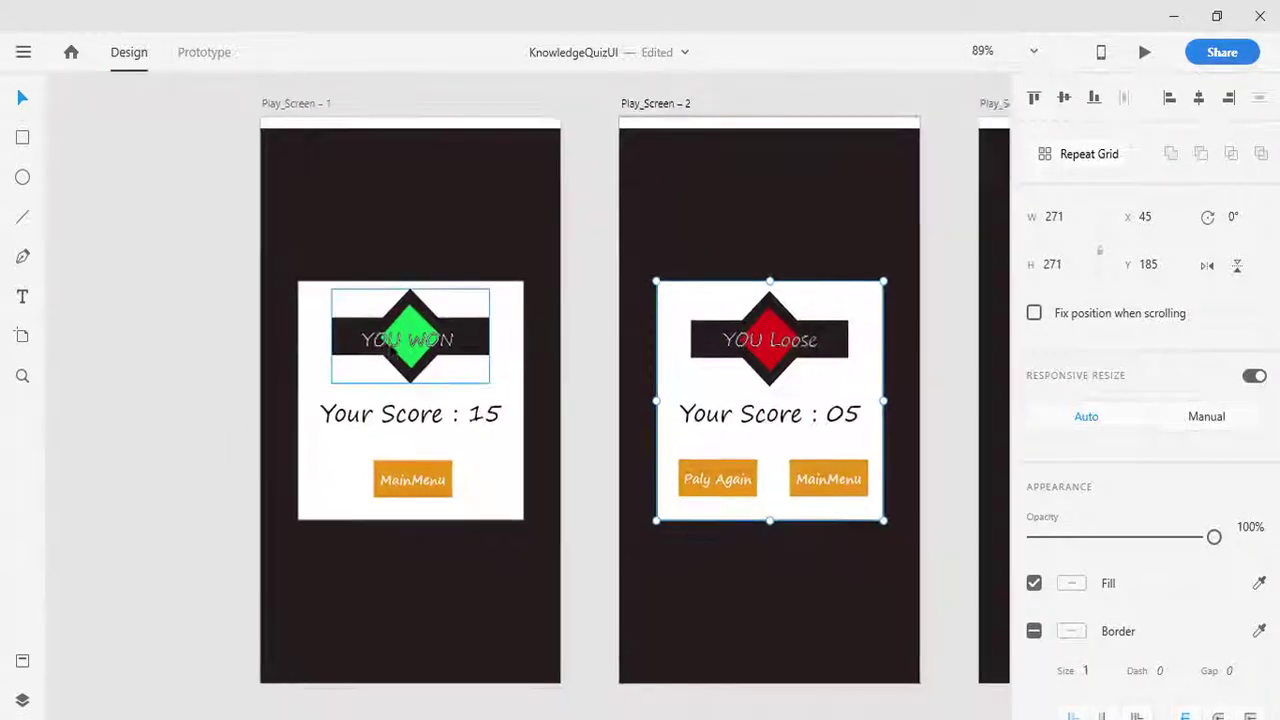
{"action": "left_click", "coordinate": [426, 331]}
{"action": "left_click", "coordinate": [517, 308], "text": "shift"}
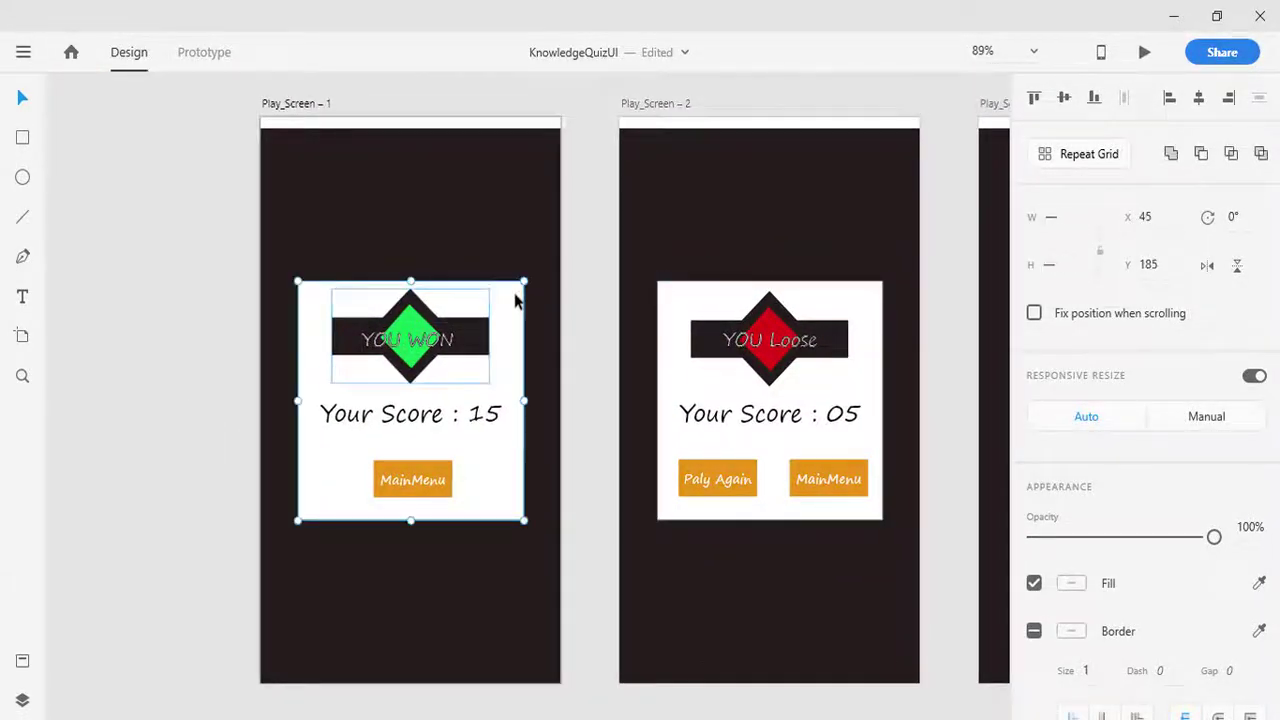
{"action": "key", "text": "ctrl+g"}
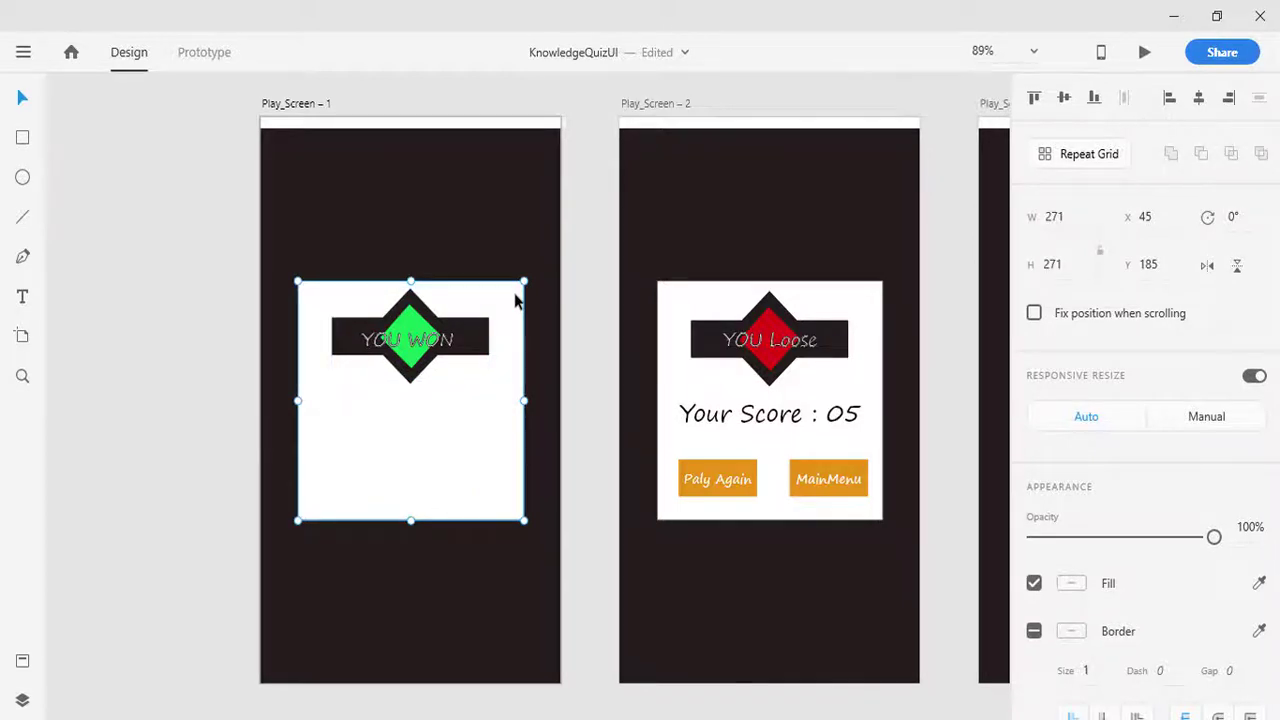
- Send the YOU WON card group backward until it sits behind the score text and the MainMenu button
{"action": "key", "text": "ctrl+bracketleft"}
{"action": "key", "text": "ctrl+bracketleft"}
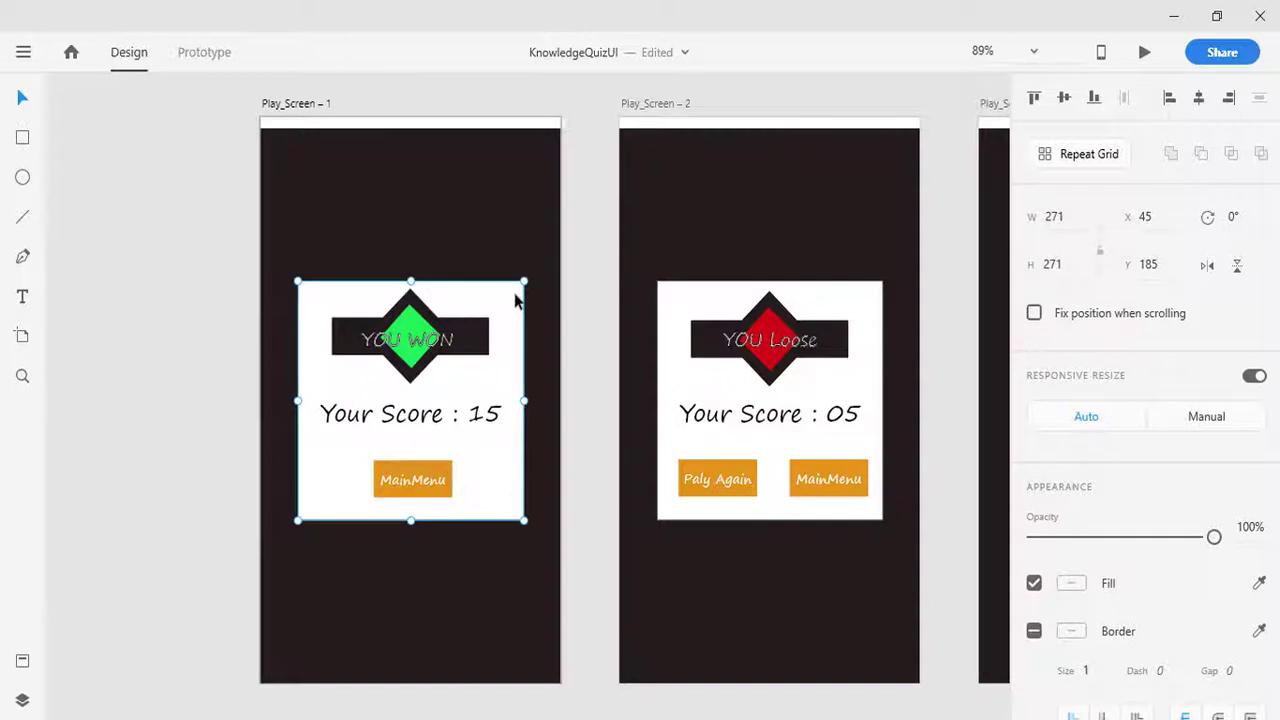
{"action": "left_click", "coordinate": [196, 362]}
- Rename the Play_Screen – 1 artboard as winning_dialog_screen
{"action": "scroll", "coordinate": [194, 357], "scroll_direction": "up", "scroll_amount": 1}
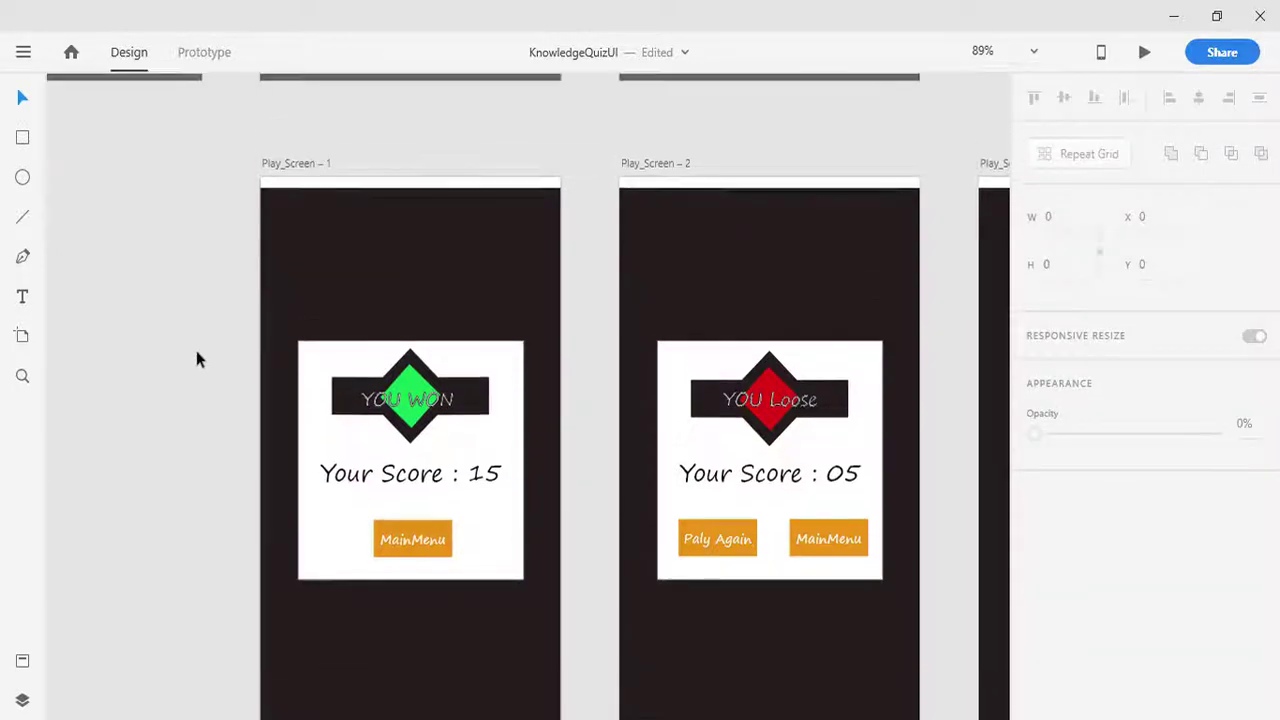
{"action": "double_click", "coordinate": [300, 164]}
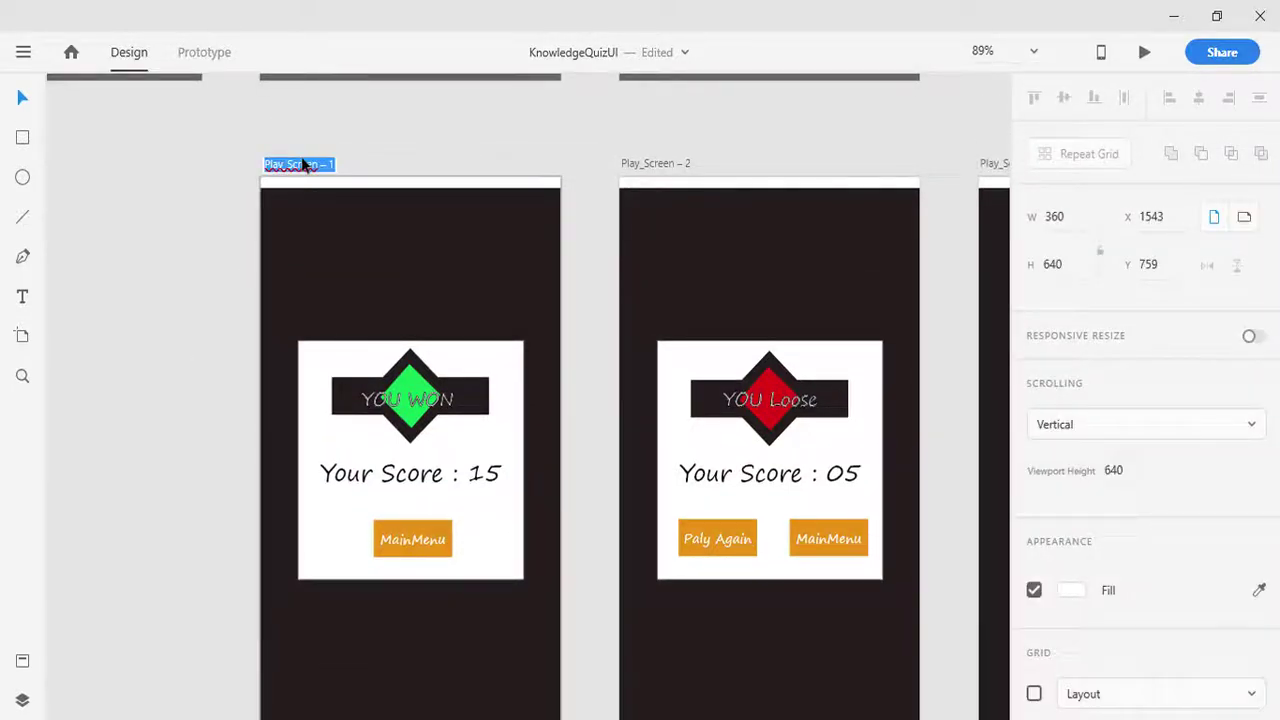
{"action": "type", "text": "Winning"}
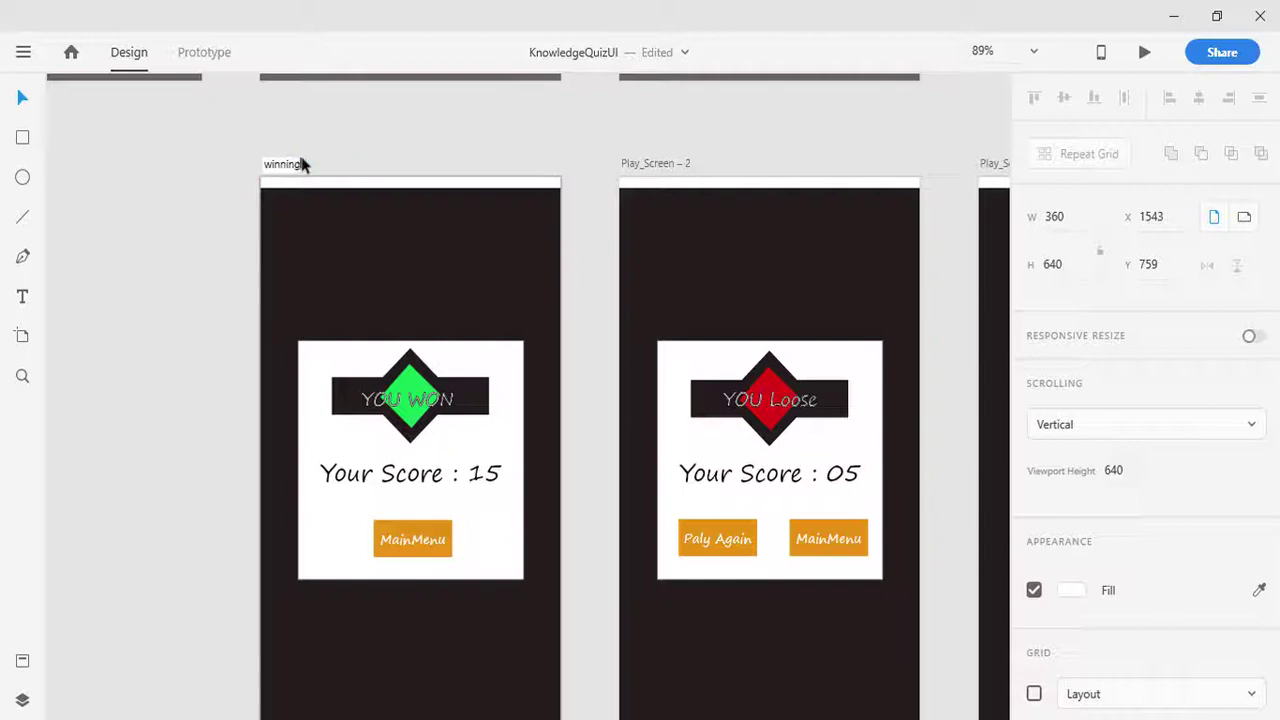
{"action": "type", "text": "_dialog_screen"}
{"action": "key", "text": "Return"}
- Rename the Play_Screen – 2 artboard as losing_dialog_screen
{"action": "double_click", "coordinate": [654, 165]}
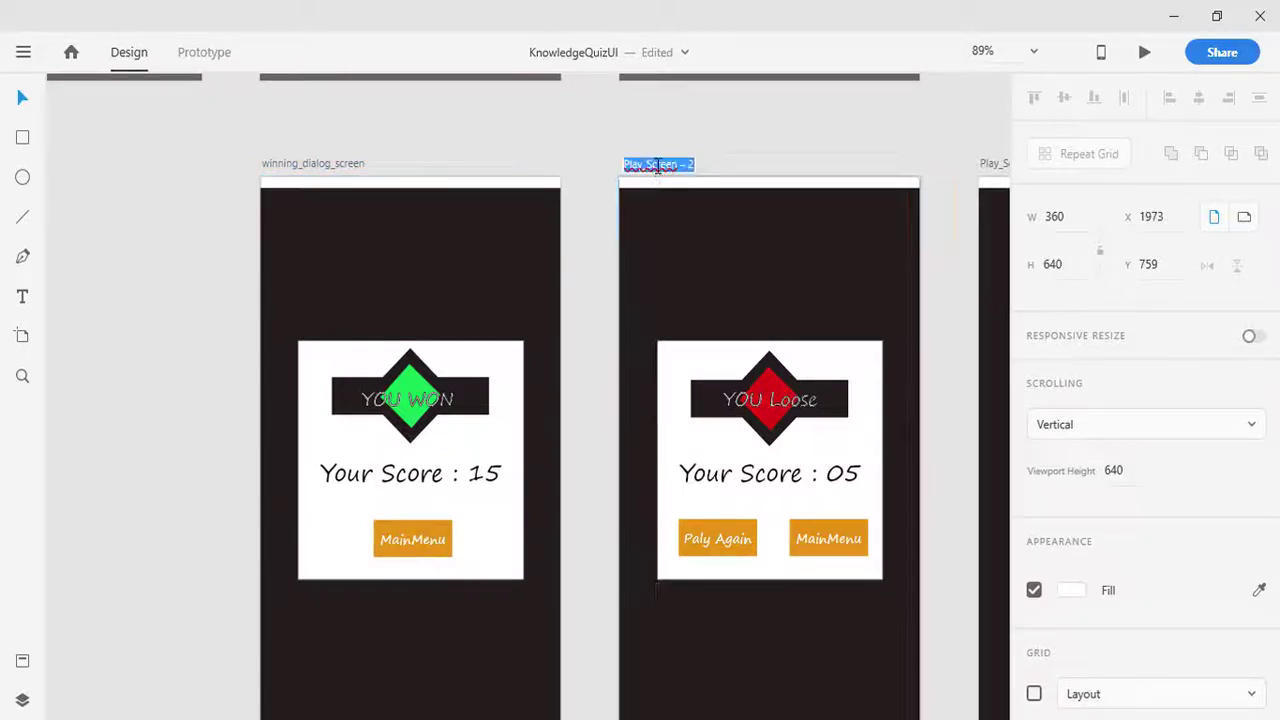
{"action": "key", "text": "BackSpace"}
{"action": "type", "text": "losing_dialog_screen"}
{"action": "key", "text": "Return"}
- Rename the Play_Screen – 3 artboard as times_up_dialog_screen
{"action": "scroll", "coordinate": [657, 166], "scroll_direction": "down", "scroll_amount": 5}
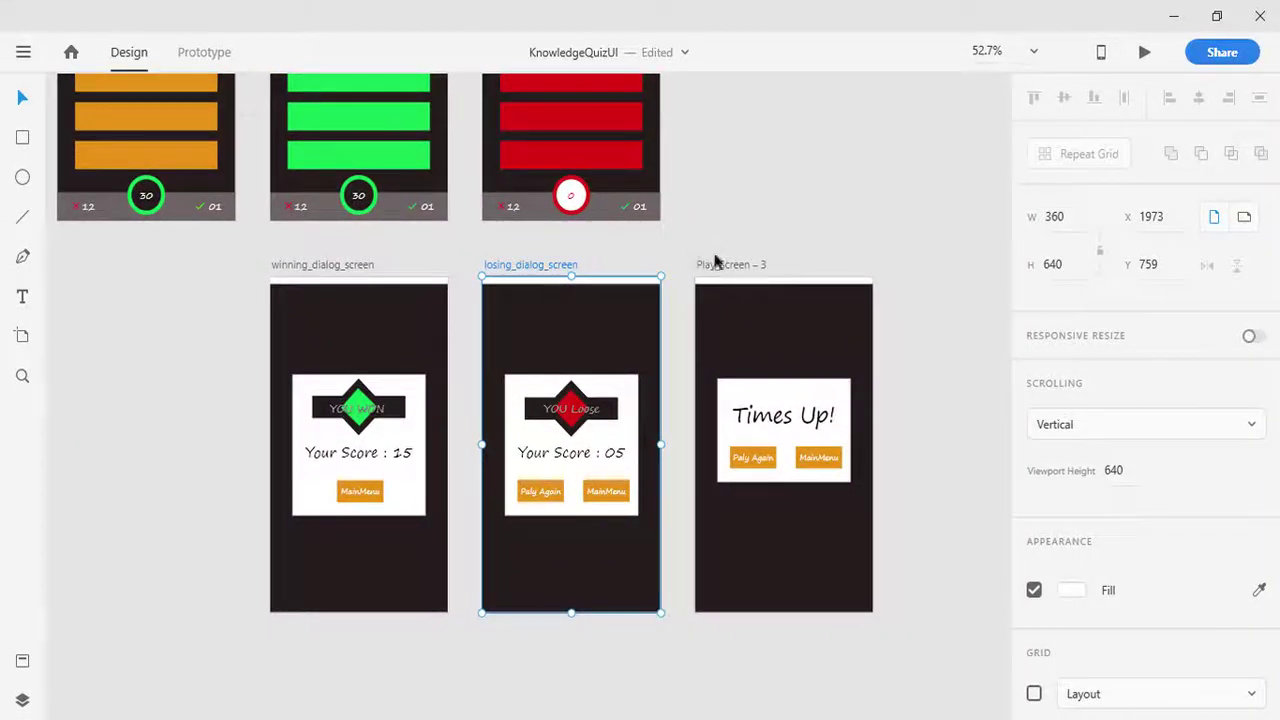
{"action": "double_click", "coordinate": [728, 266]}
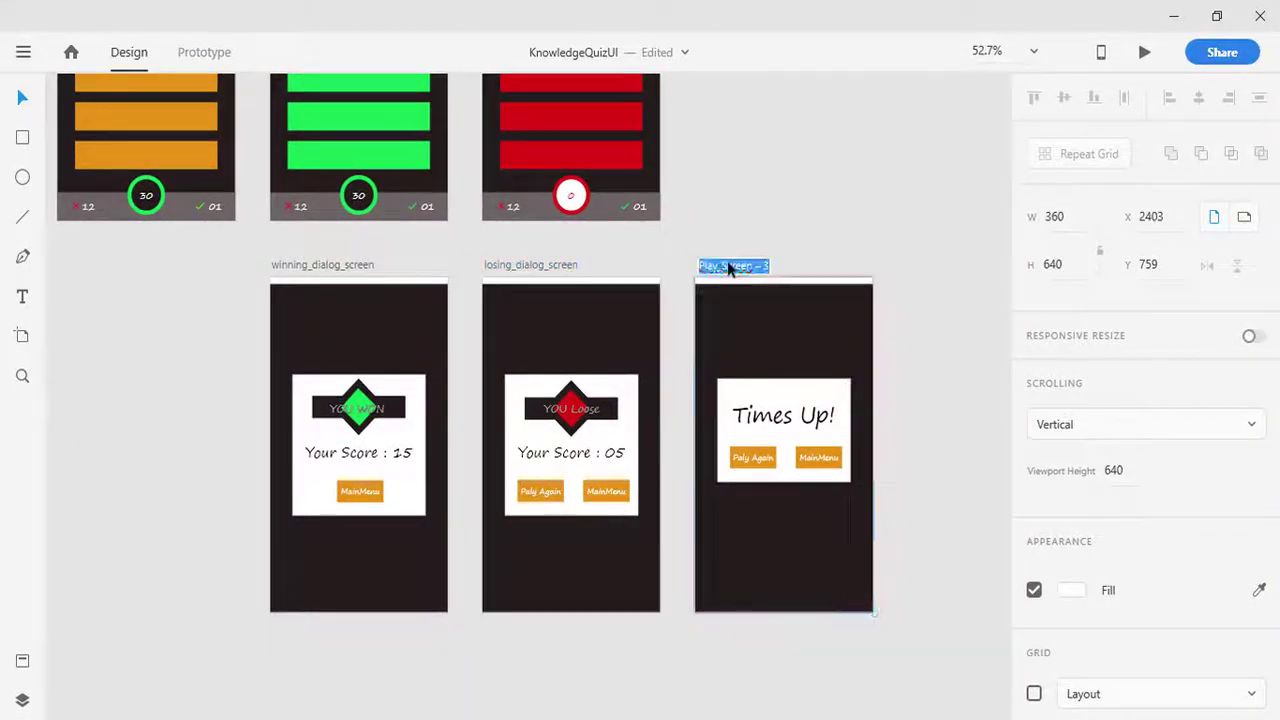
{"action": "type", "text": "time"}
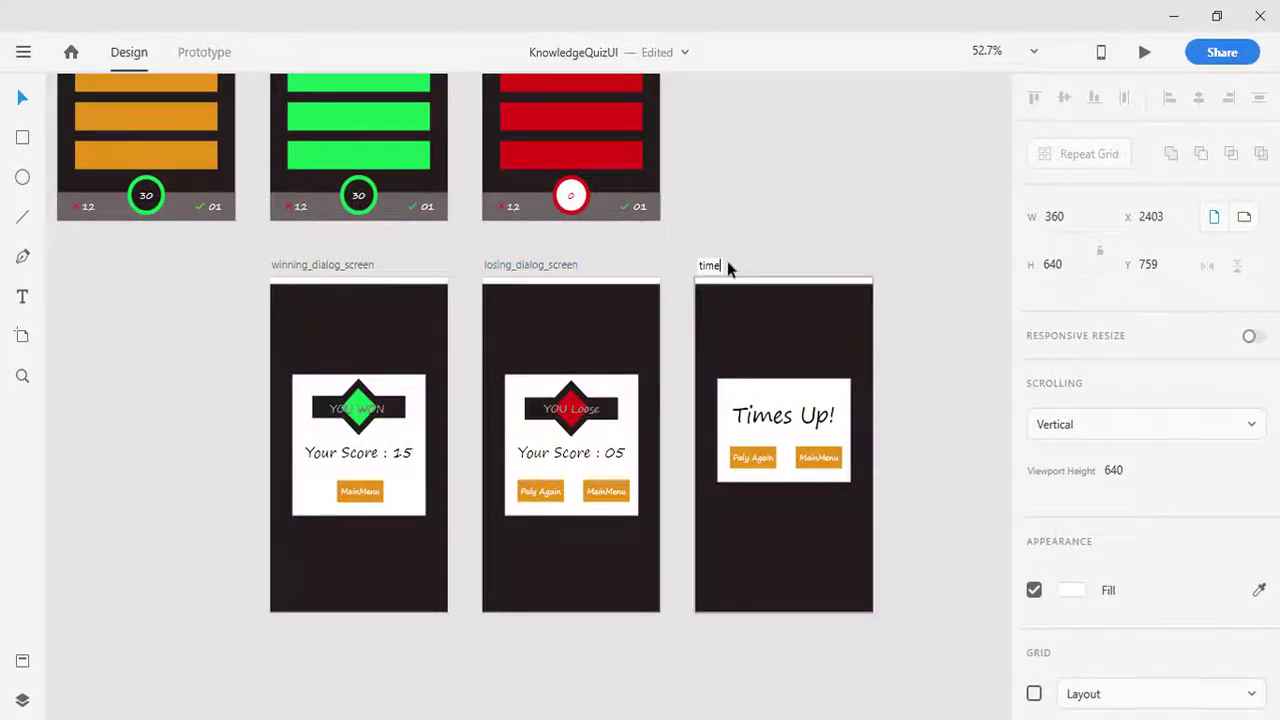
{"action": "type", "text": "s_up_dialog_screen"}
{"action": "key", "text": "Return"}
- Move the three dialog artboards together to about X 1113, Y 746, aligned beneath the three When_Quiz_Option artboards
{"action": "left_click_drag", "start_coordinate": [960, 455], "coordinate": [262, 330]}
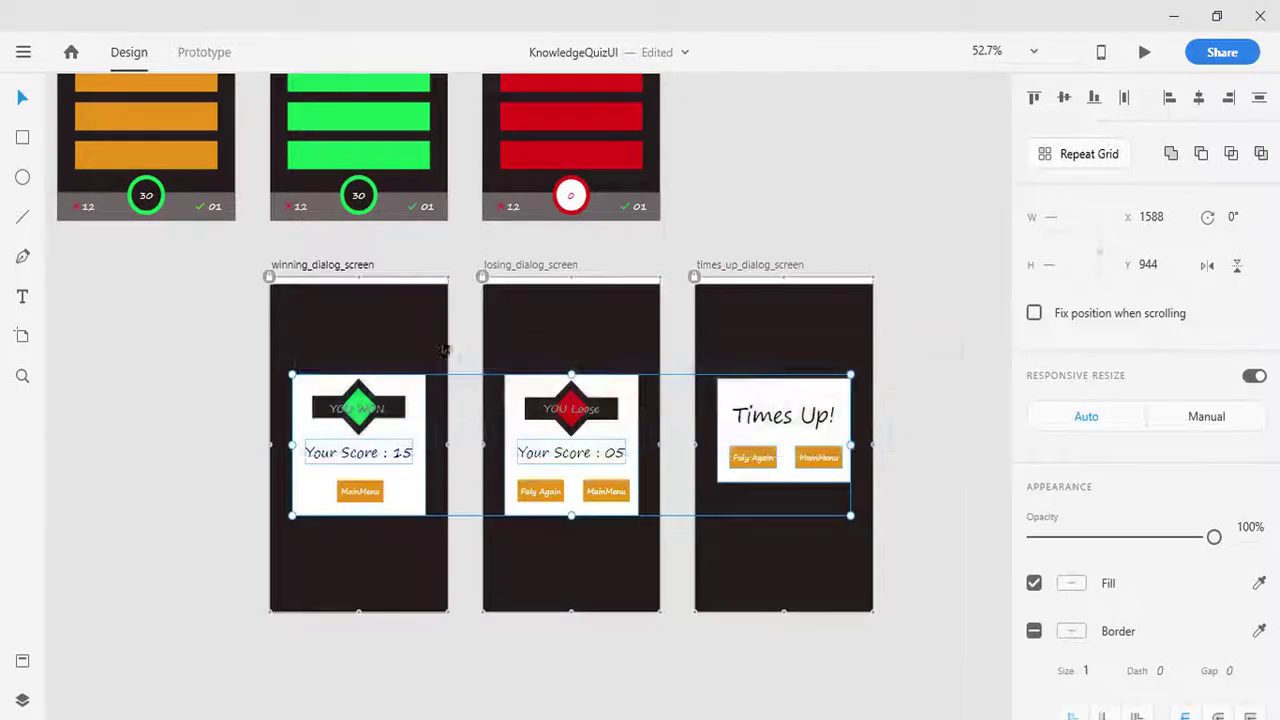
{"action": "left_click", "coordinate": [237, 323]}
{"action": "left_click_drag", "start_coordinate": [217, 246], "coordinate": [966, 645]}
{"action": "left_click_drag", "start_coordinate": [735, 291], "coordinate": [523, 286]}
{"action": "scroll", "coordinate": [795, 334], "scroll_direction": "down", "scroll_amount": 5}
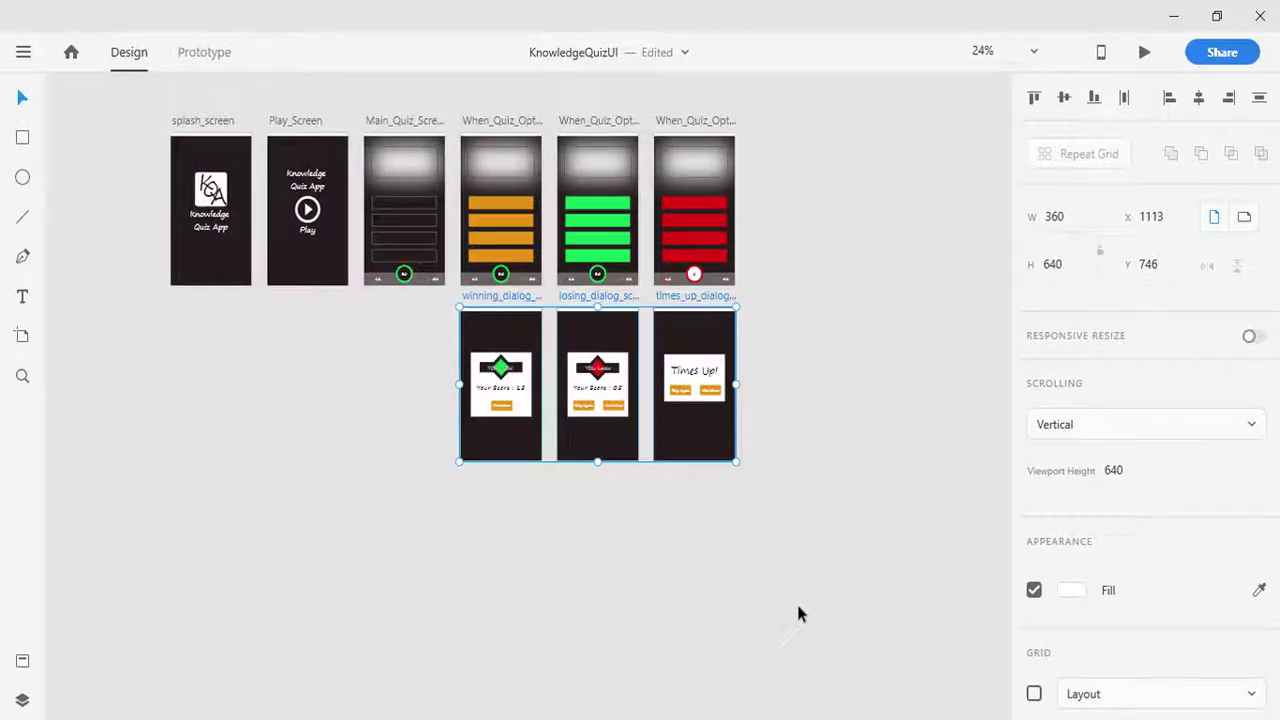
{"action": "scroll", "coordinate": [798, 613], "scroll_direction": "up", "scroll_amount": 2}
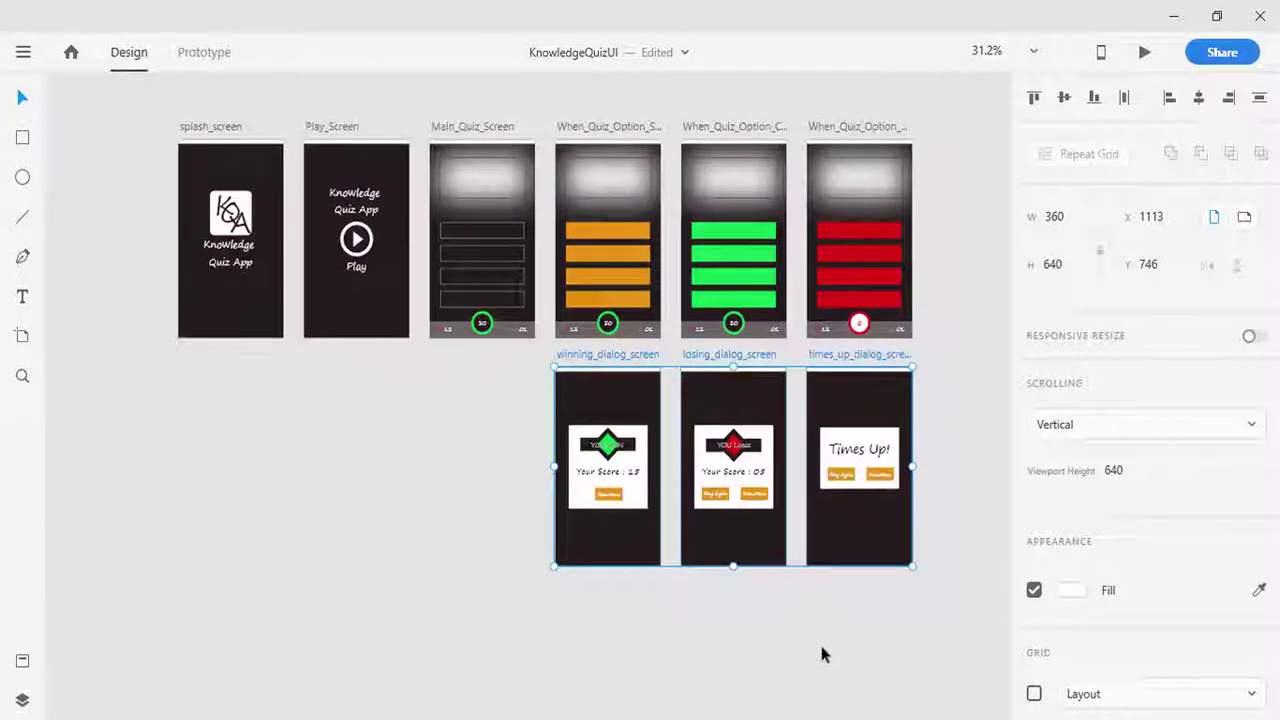
{"action": "left_click", "coordinate": [762, 641]}
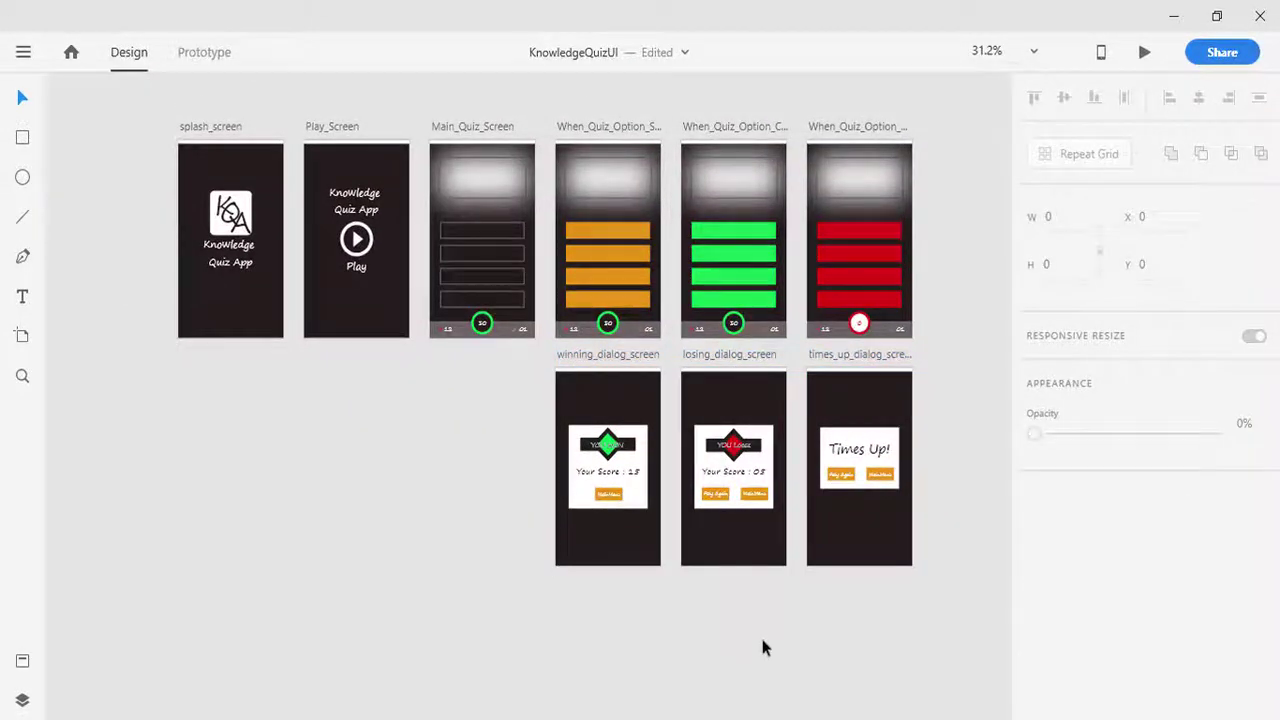